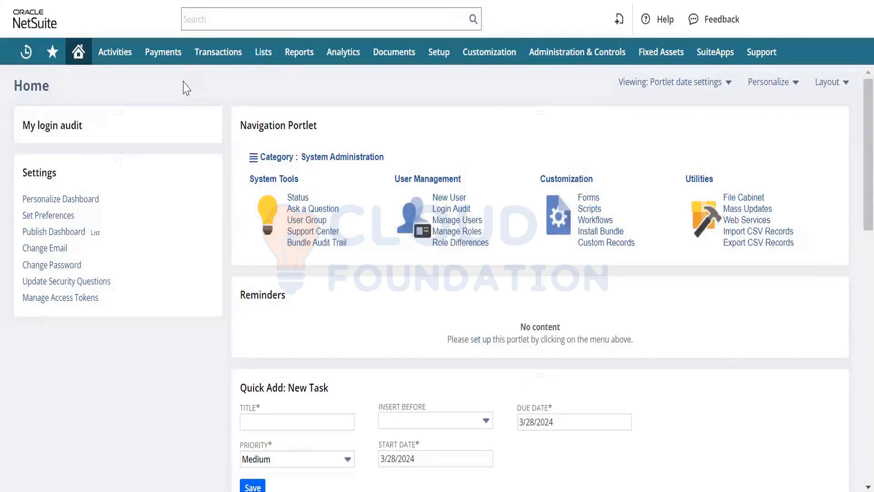
- Open the list of vendor bills from the payables transactions
mouse_move(223, 53)
mouse_move(233, 141)
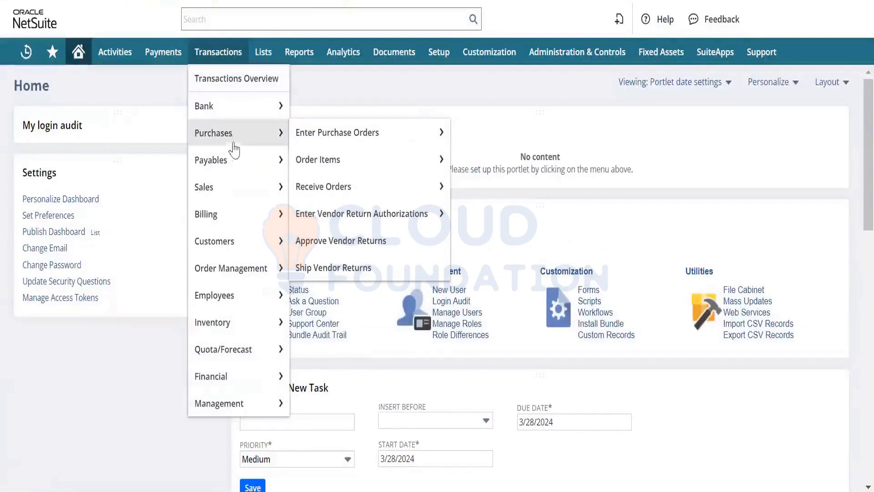
mouse_move(232, 160)
mouse_move(390, 186)
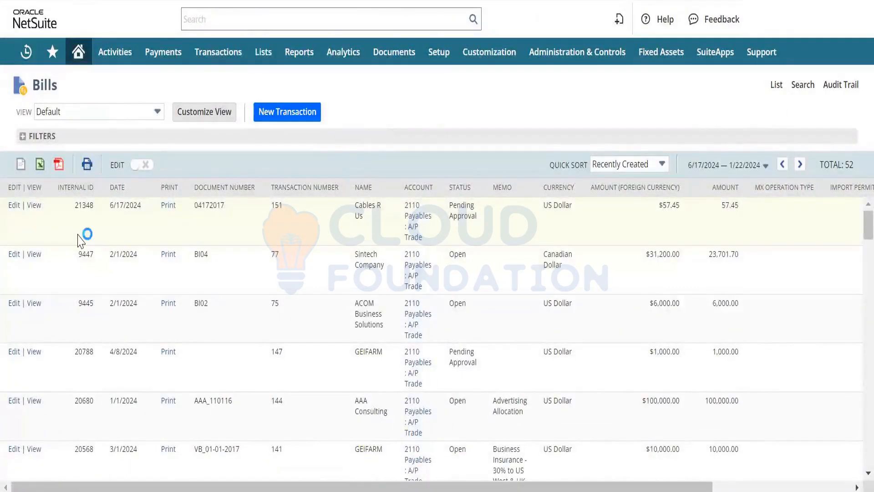
- Open the AAA Consulting bill with the Advertising Allocation memo and look through its fields
scroll(81, 240, "down", 2)
scroll(80, 240, "down", 2)
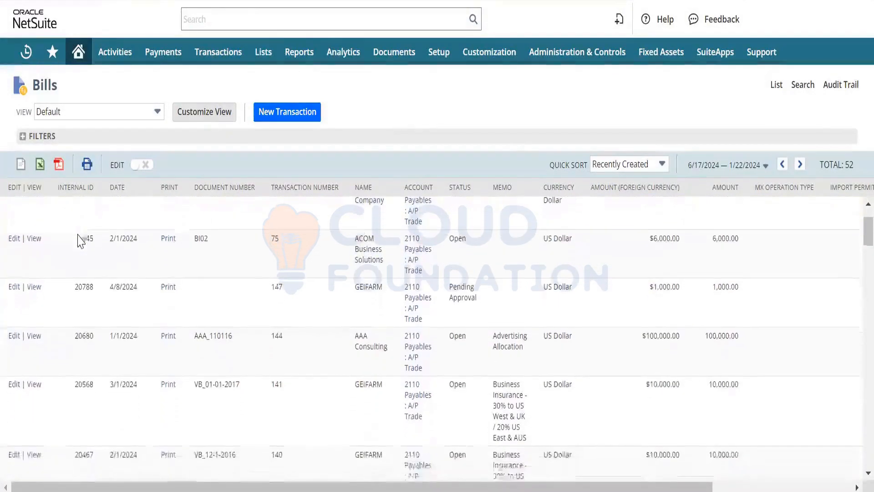
left_click(31, 354)
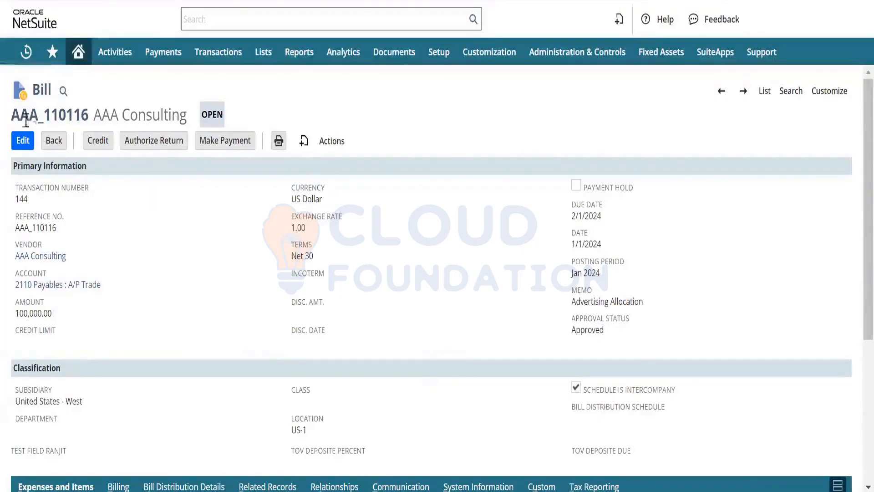
left_click(24, 146)
scroll(168, 235, "down", 5)
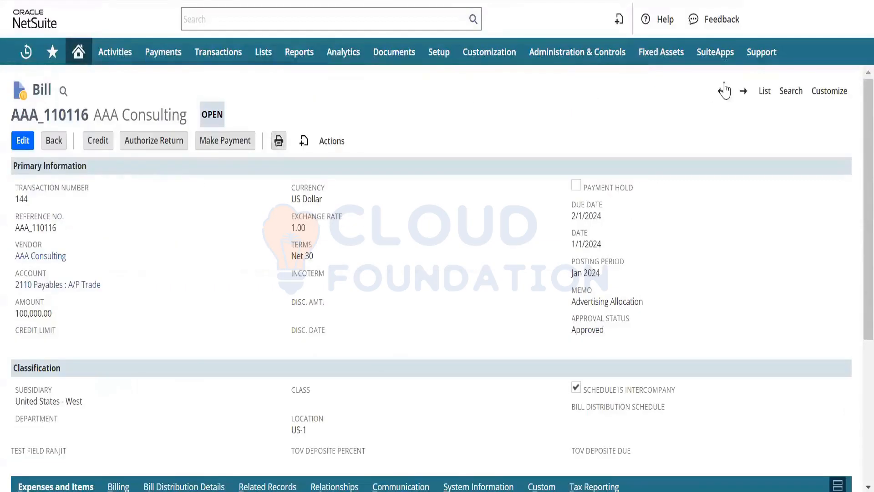
- Return to the bills list and sort it by date with the newest bills first
left_click(765, 91)
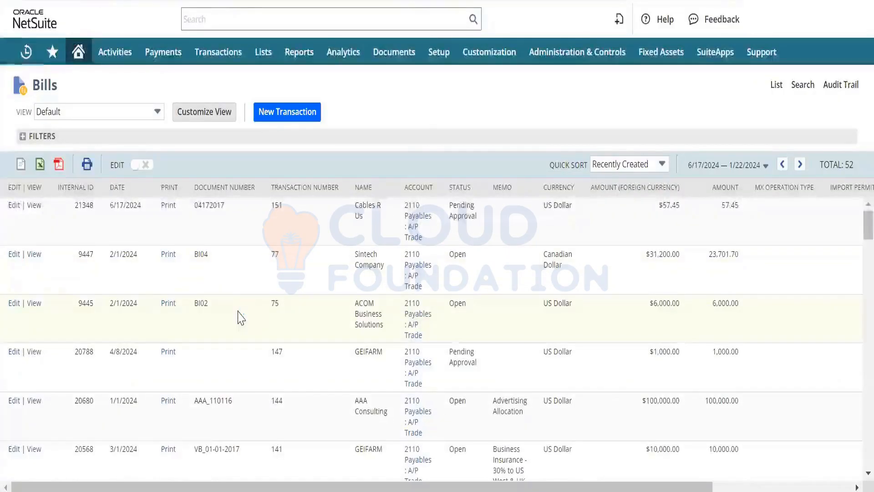
scroll(241, 317, "down", 1)
scroll(241, 317, "down", 5)
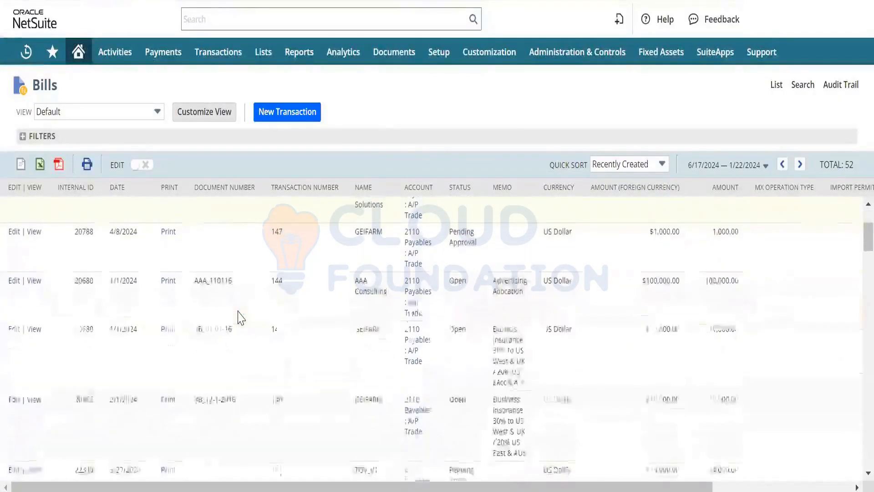
scroll(241, 318, "up", 6)
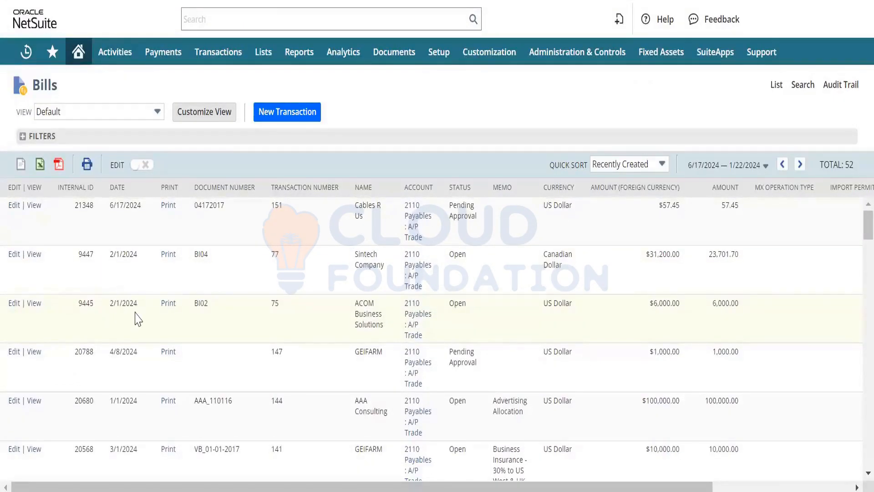
left_click(132, 188)
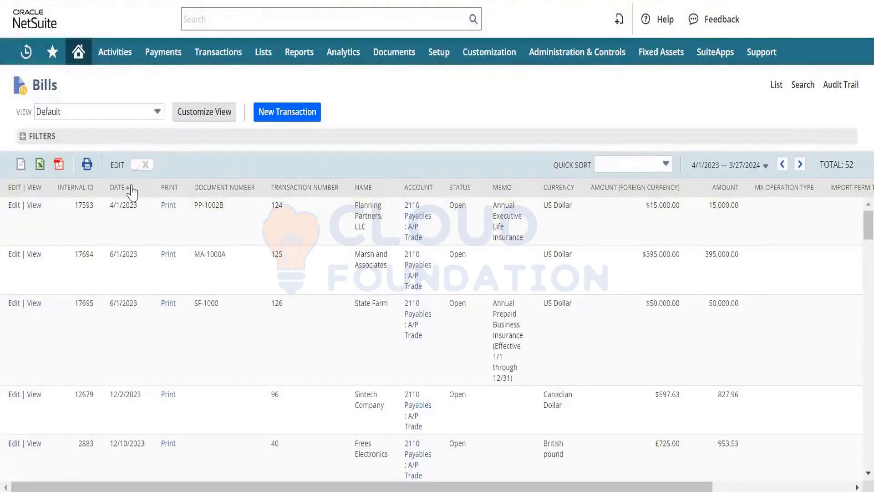
left_click(130, 189)
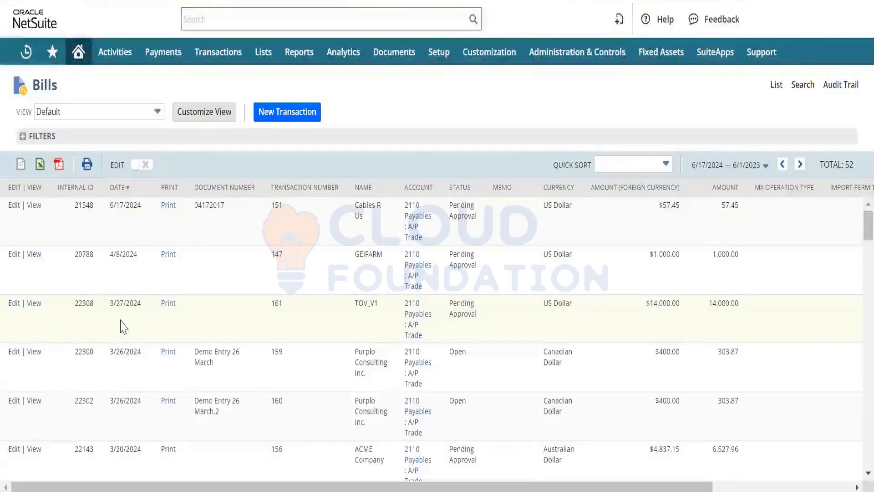
- Open the Purplo Consulting Inc. bill Demo Entry 26 March for editing and look over its fields
scroll(128, 323, "down", 1)
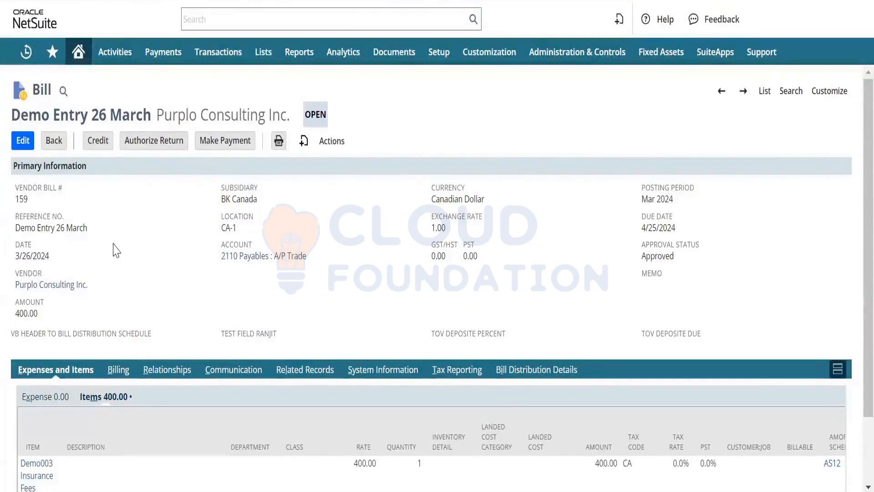
left_click(20, 142)
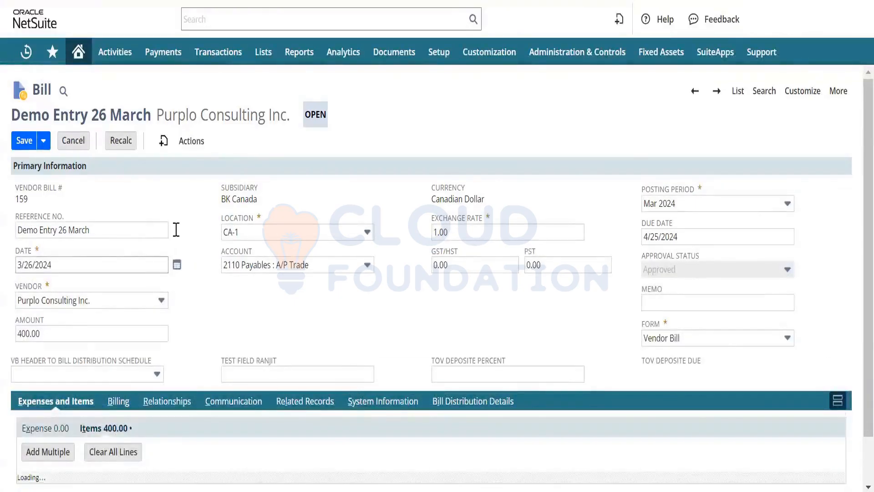
scroll(177, 234, "down", 5)
scroll(169, 156, "up", 5)
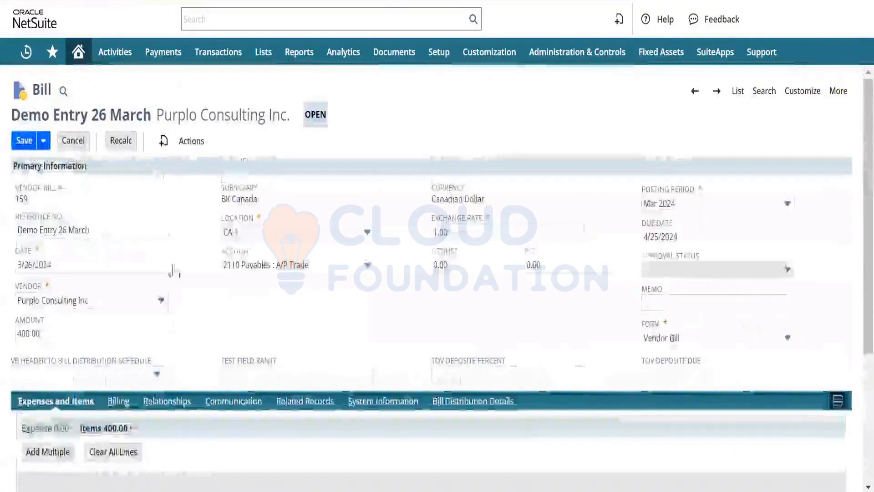
- Switch to the blank Excel worksheet, enter the header External ID in A1 and widen column A to fit it
key("alt+Tab")
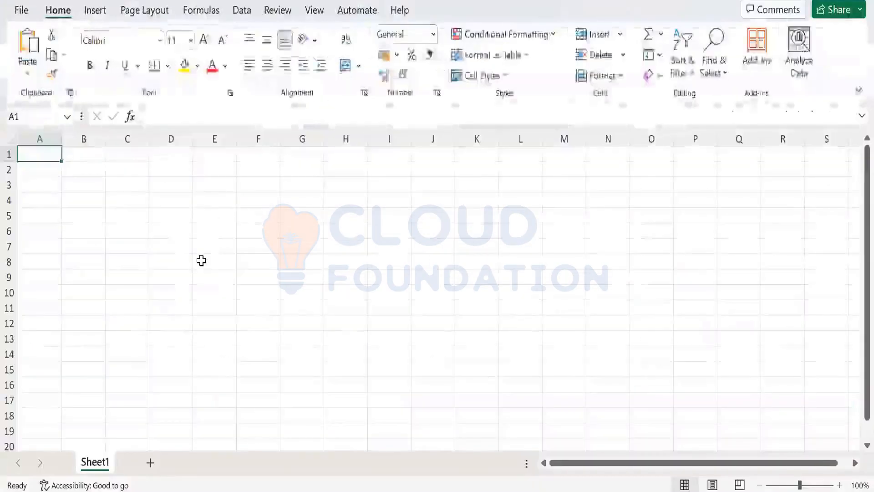
type("Expernal")
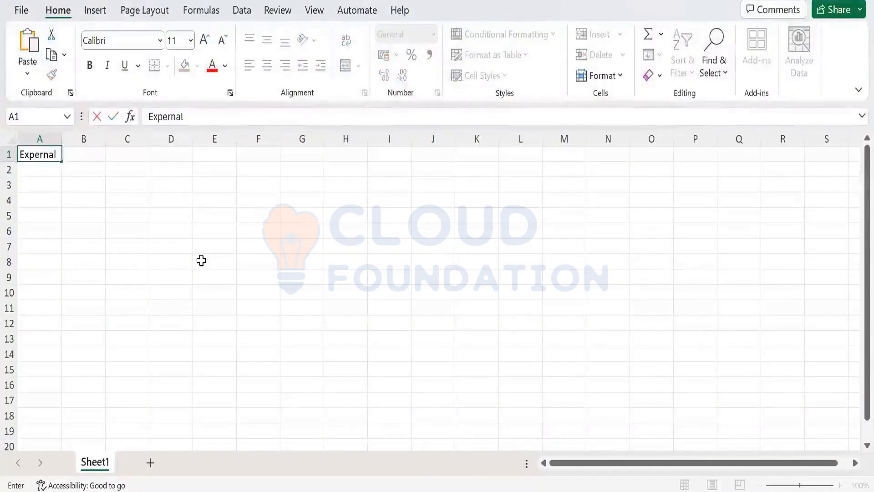
key("BackSpace")
key("BackSpace")
key("BackSpace")
key("BackSpace")
key("BackSpace")
key("BackSpace")
type("ternal ID")
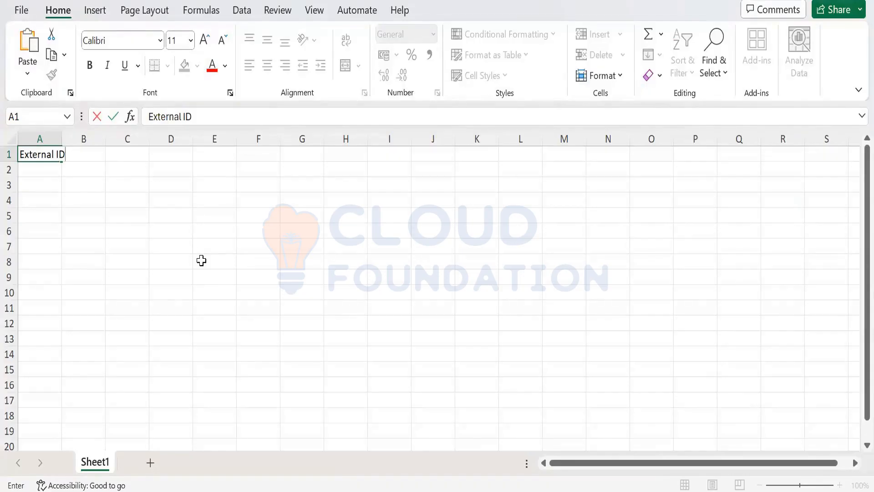
key("Return")
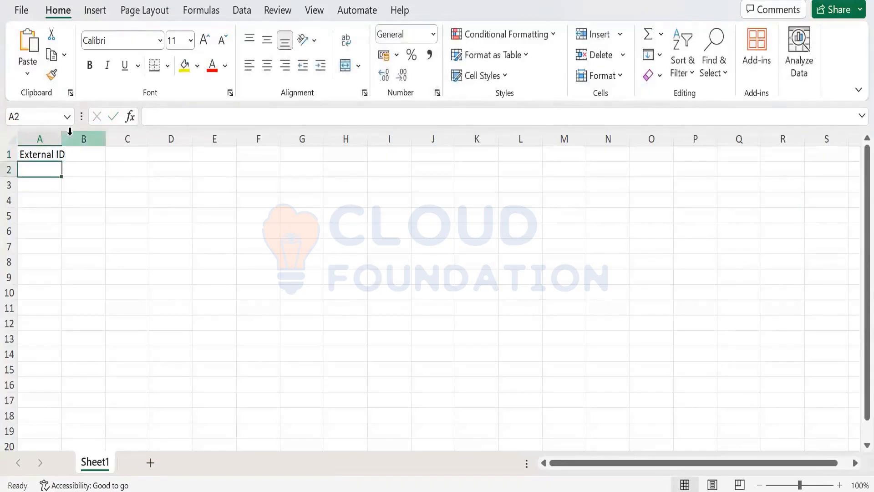
left_click_drag(63, 140, 82, 142)
left_click(101, 155)
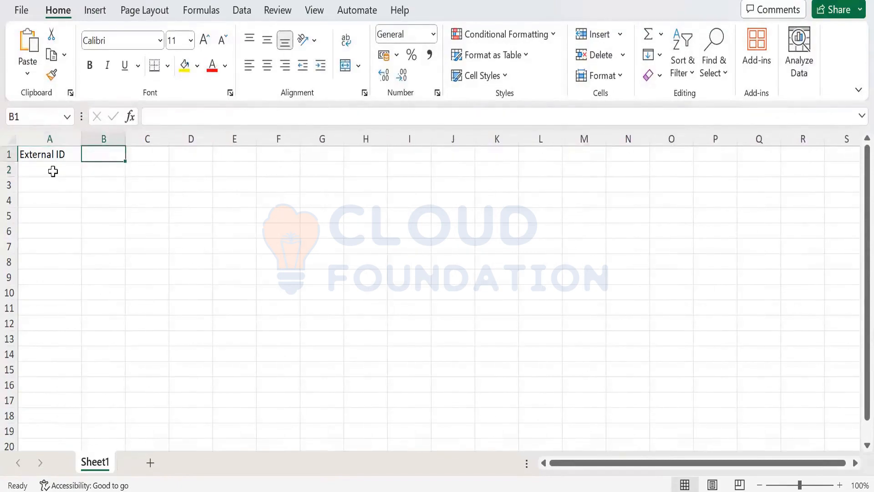
- Enter the column headers Reference No., Date and Vendor in cells B1 to D1
left_click(50, 169)
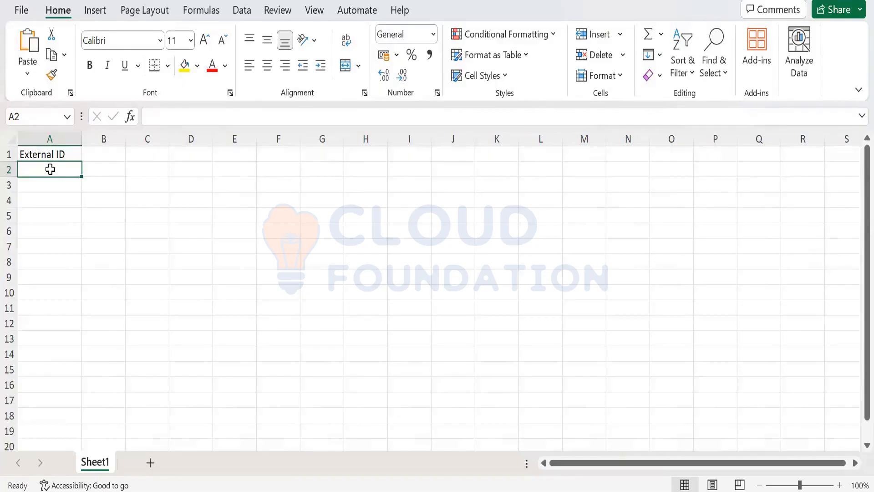
key("Up")
key("Right")
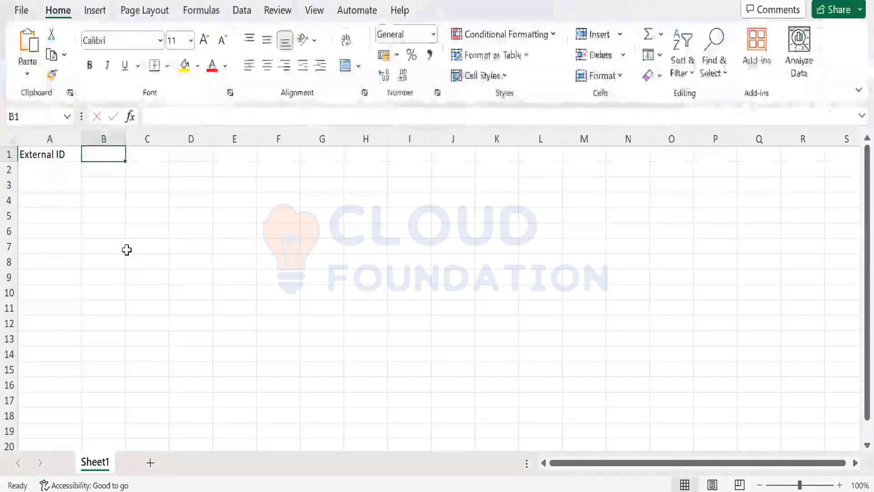
type("Referen")
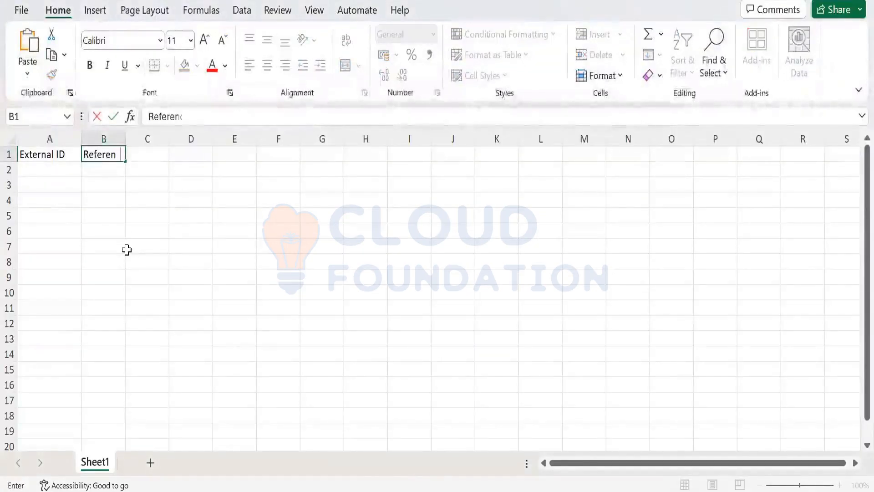
type("ce No.")
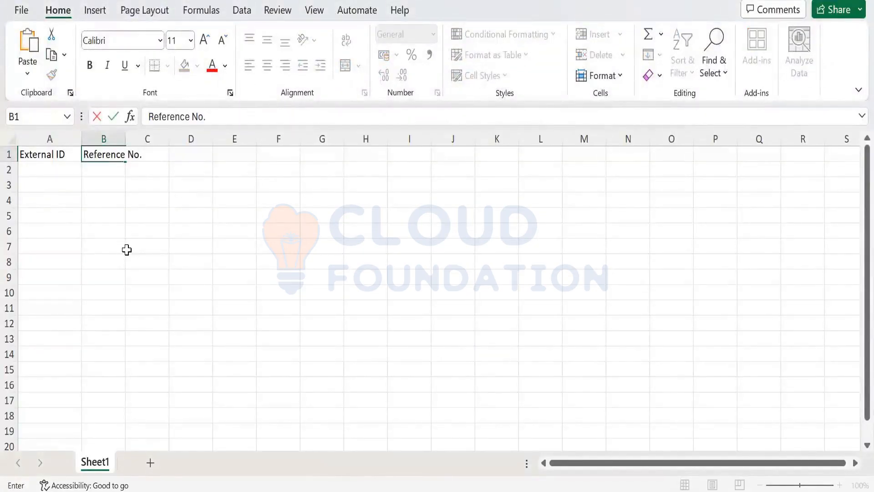
key("Tab")
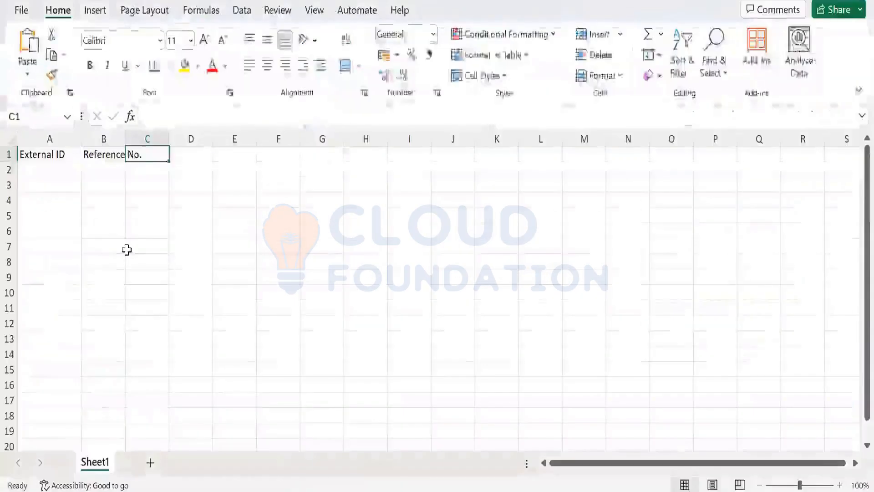
type("Date")
key("Tab")
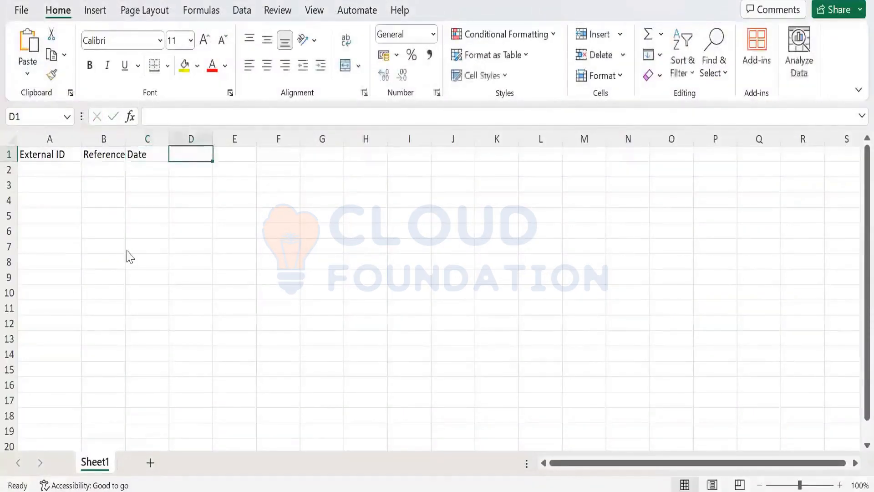
type("Vendor")
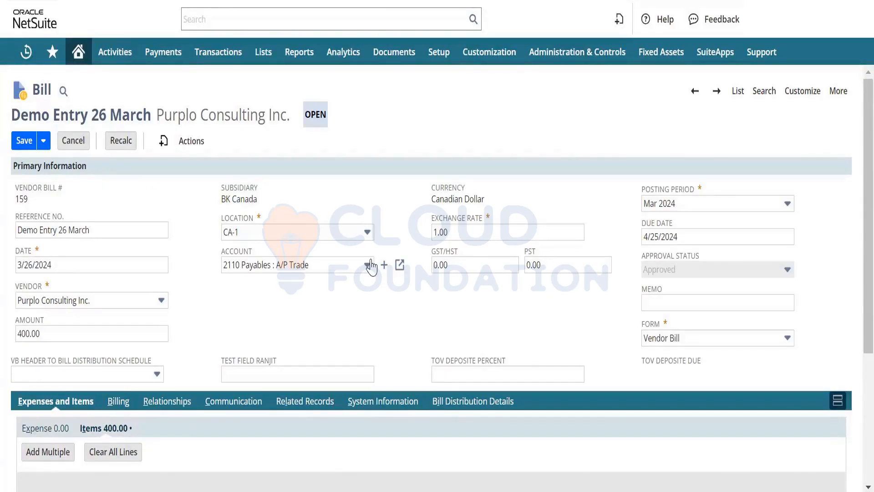
- Switch from the NetSuite bill back to Excel and enter the header Location in E1
key("alt+Tab")
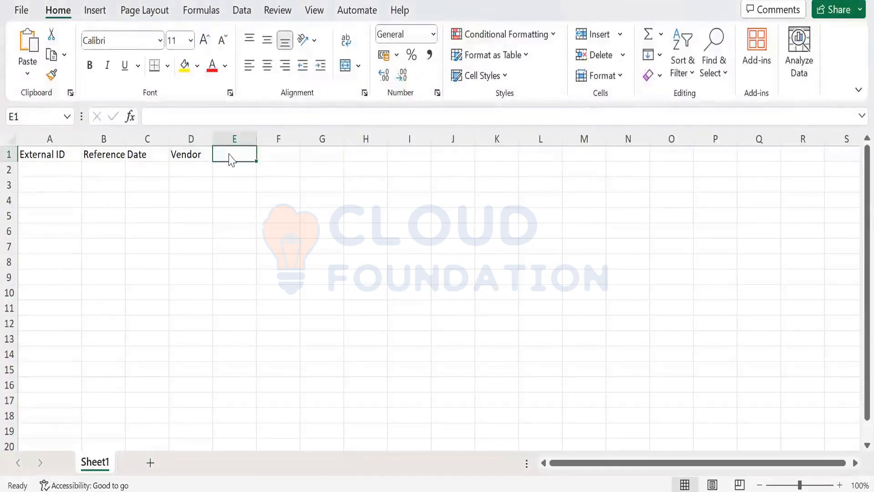
key("alt+Tab")
key("alt+Tab")
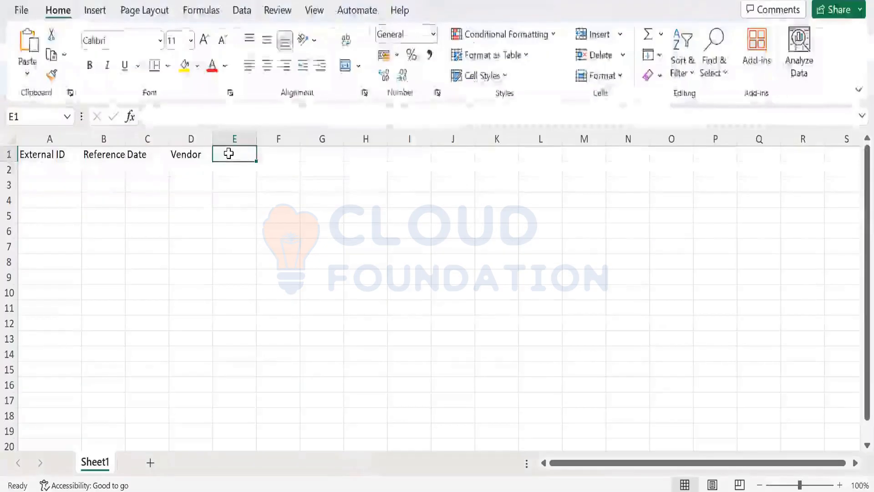
type("Locati")
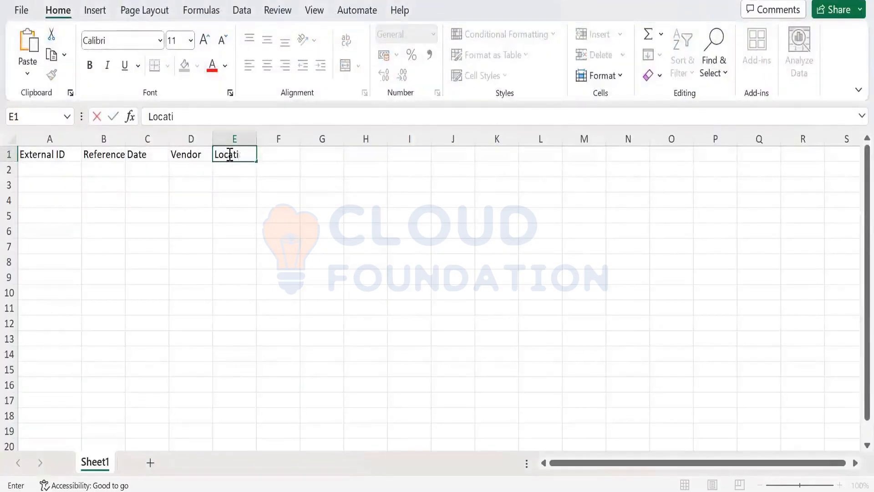
type("on")
key("Tab")
- Check the next bill field in NetSuite and enter the header Exchange Rate in F1 of the Excel sheet
key("alt+Tab")
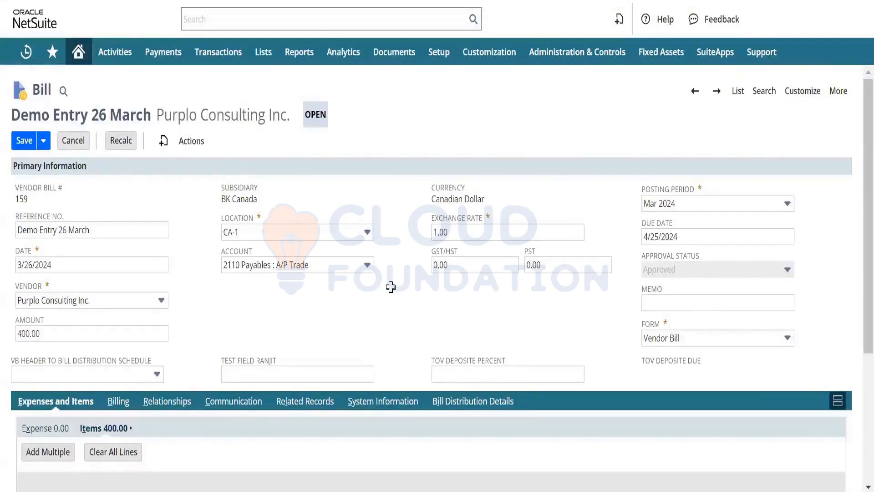
key("alt+Tab")
type("Exchn")
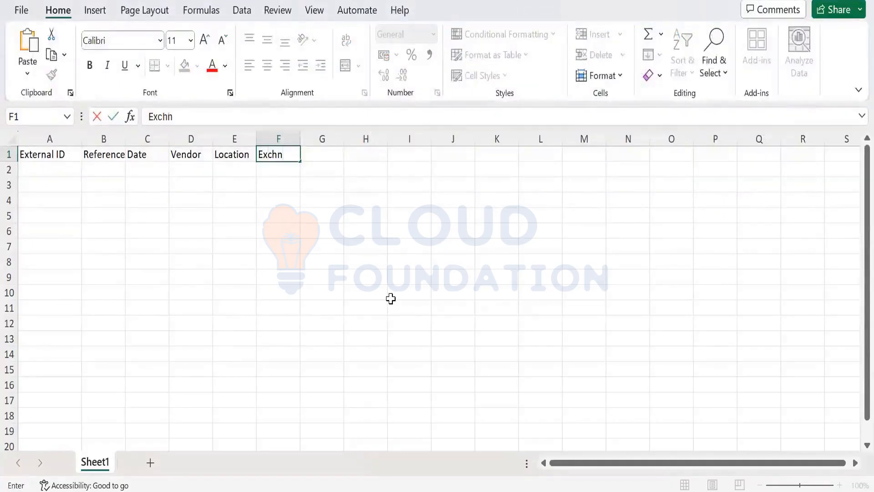
key("BackSpace")
type("ange ar")
key("BackSpace")
type("Rate")
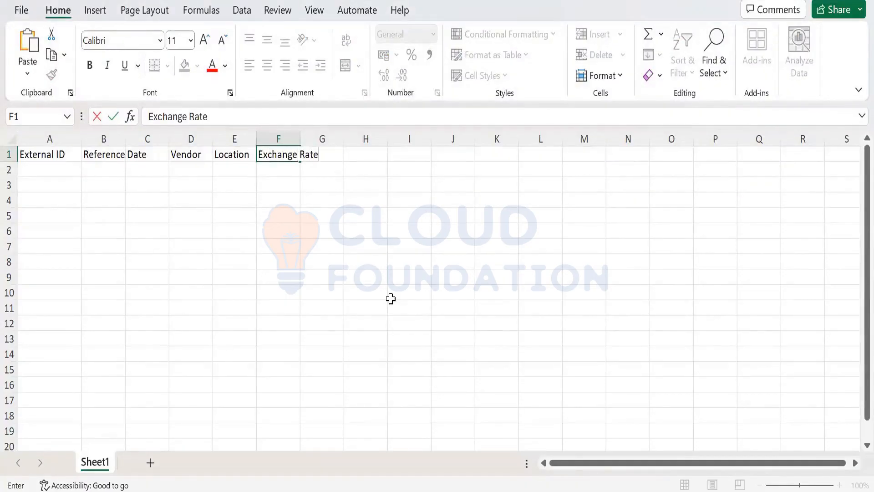
key("Tab")
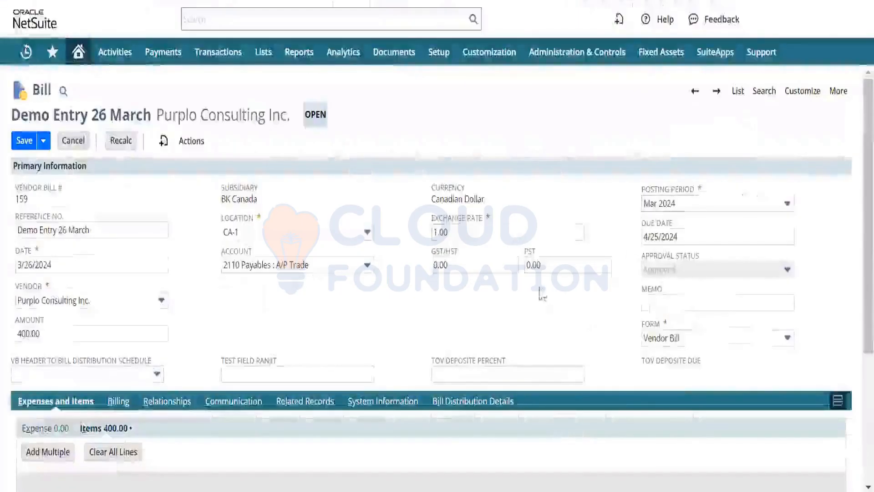
- Look over the remaining bill header fields in NetSuite and enter the header Approval Status in G1 of the Excel sheet
scroll(552, 324, "down", 1)
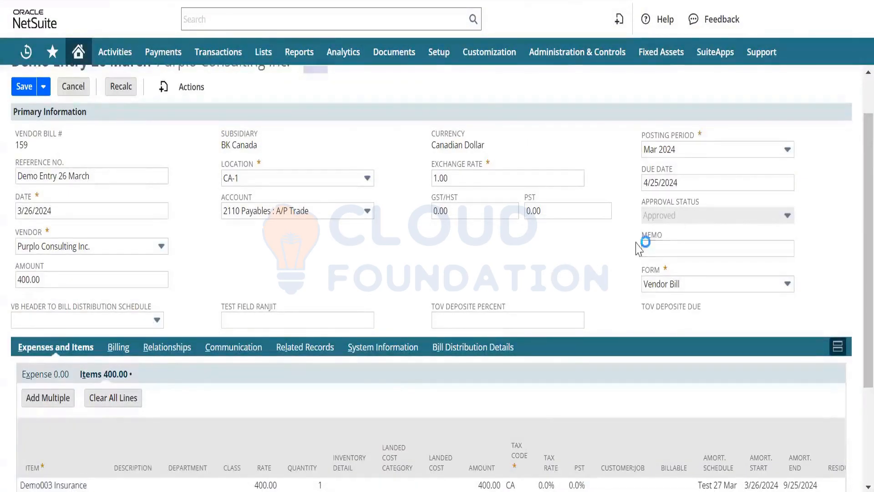
key("alt+Tab")
type("Appr")
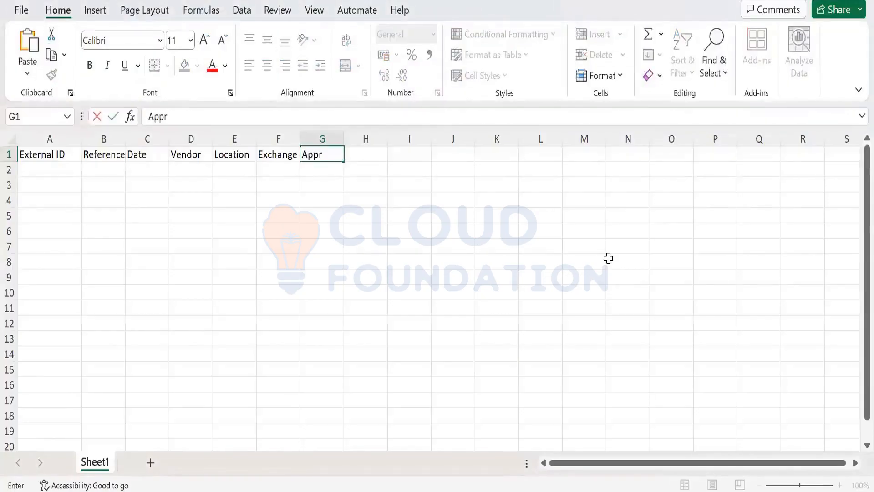
type("oval Status")
key("Tab")
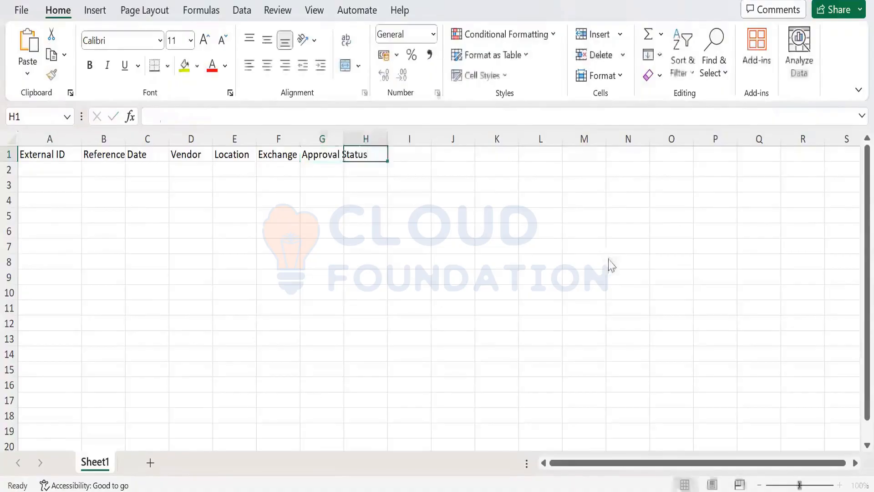
- Check the item line fields of the NetSuite bill and enter the header Item in H1 of the Excel sheet
key("alt+Tab")
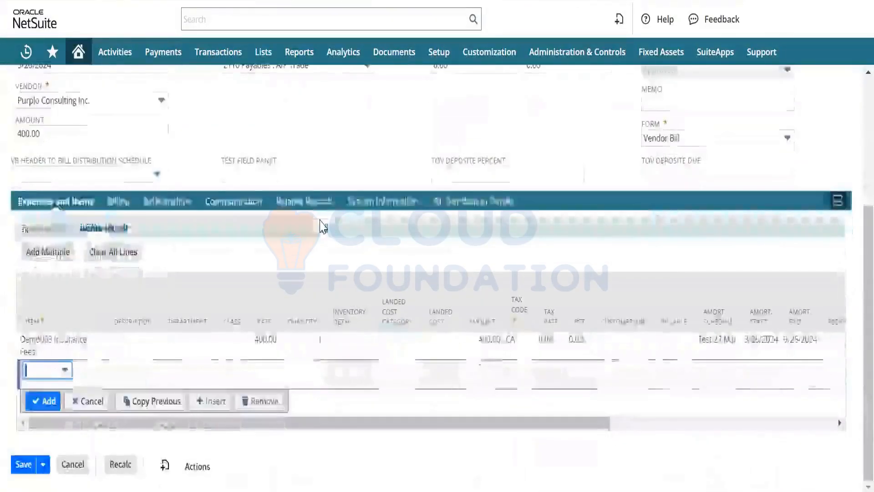
scroll(323, 226, "up", 1)
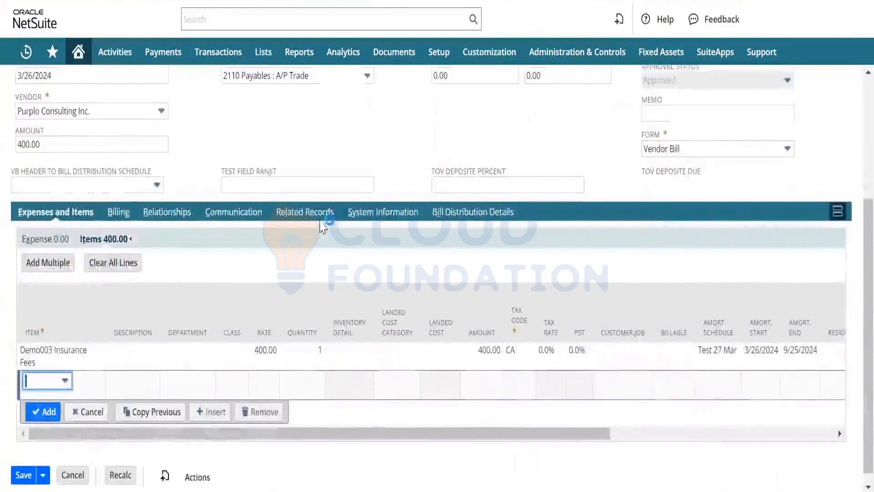
scroll(323, 226, "down", 1)
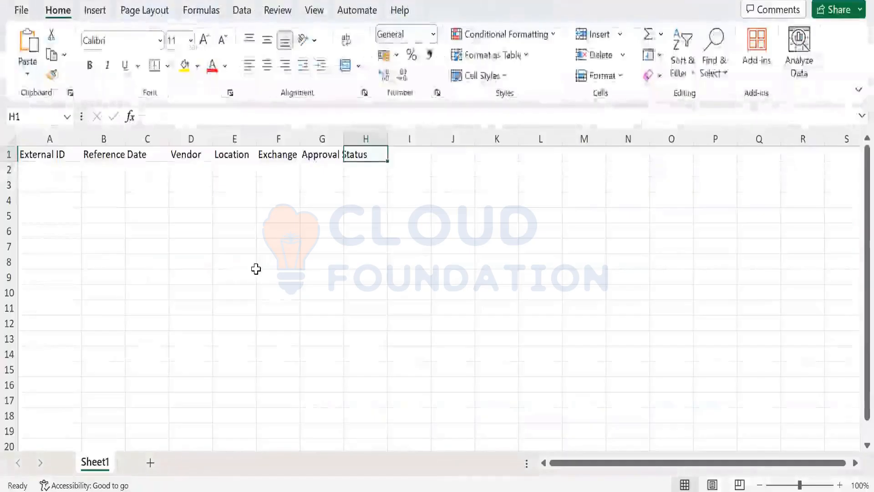
type("Ite")
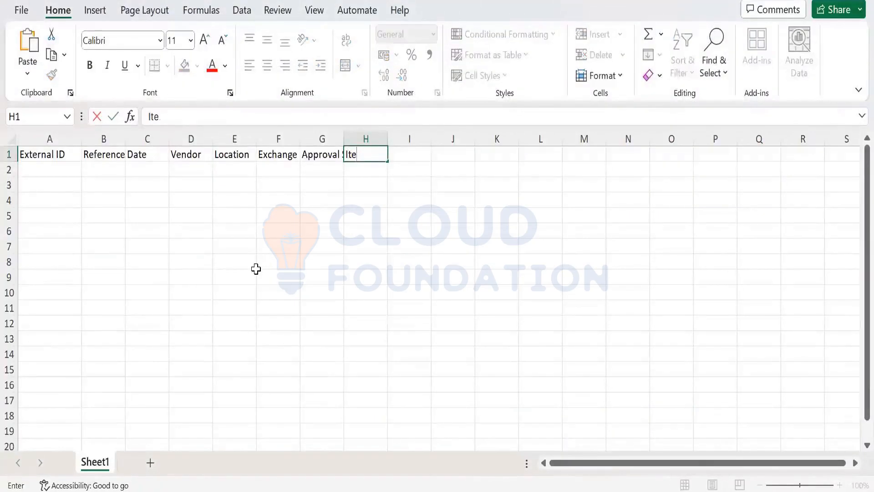
type("m")
key("Tab")
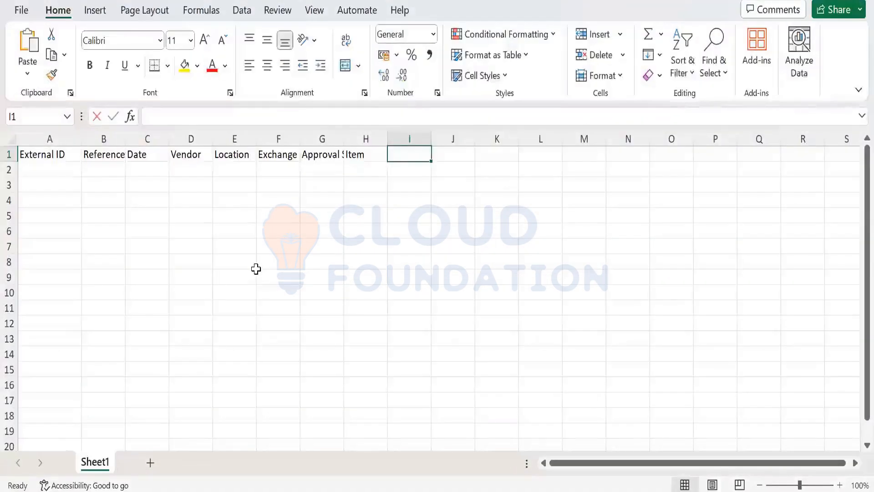
- Enter the column headers Qty in I1 and Rate in J1
type("Qty")
key("Tab")
type("Rate")
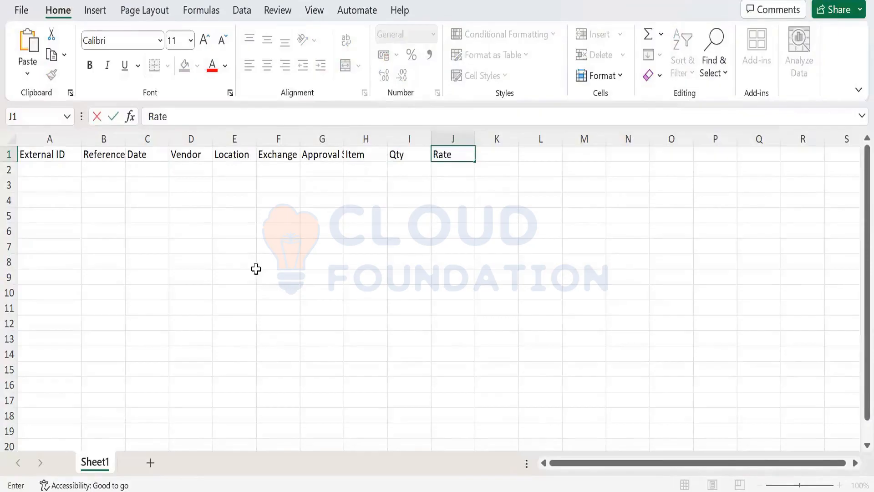
key("Tab")
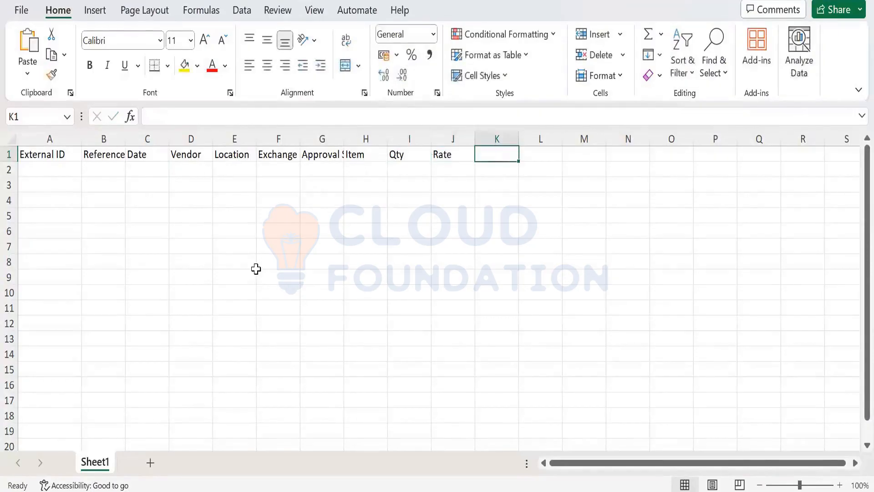
key("Left")
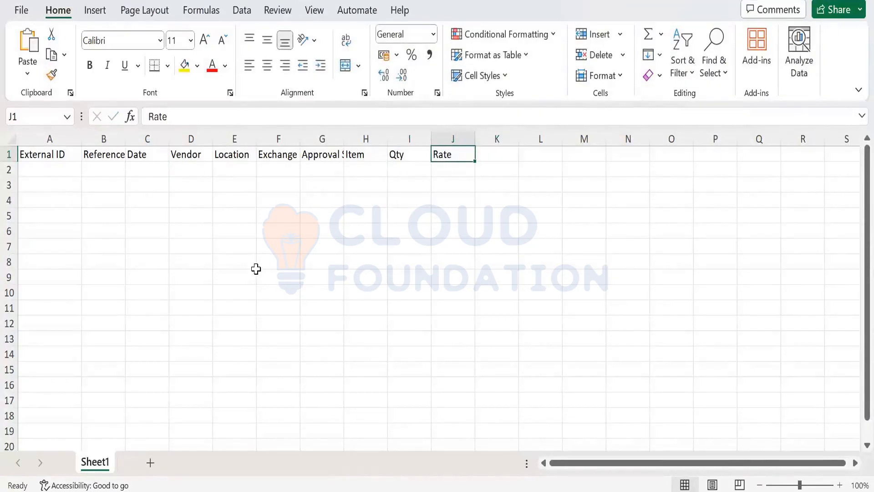
- Check the tax column of the item line in NetSuite and enter the header Tax Code in K1 of the Excel sheet
key("alt+Tab")
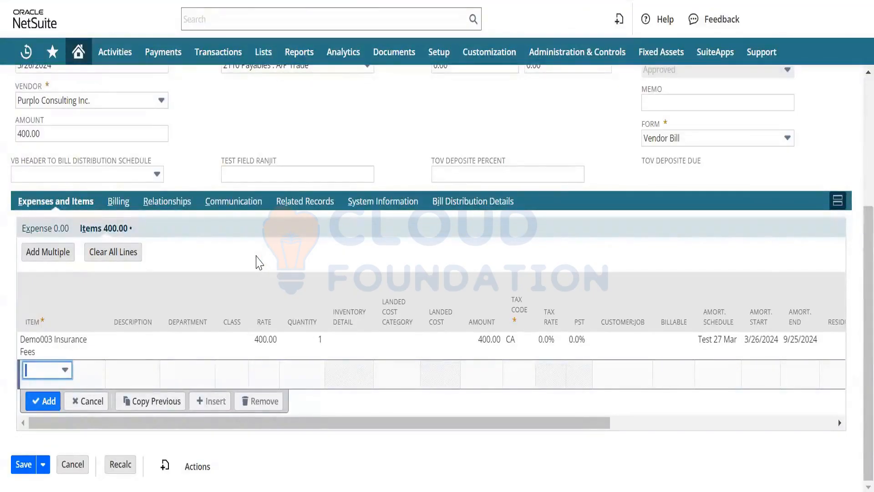
key("alt+Tab")
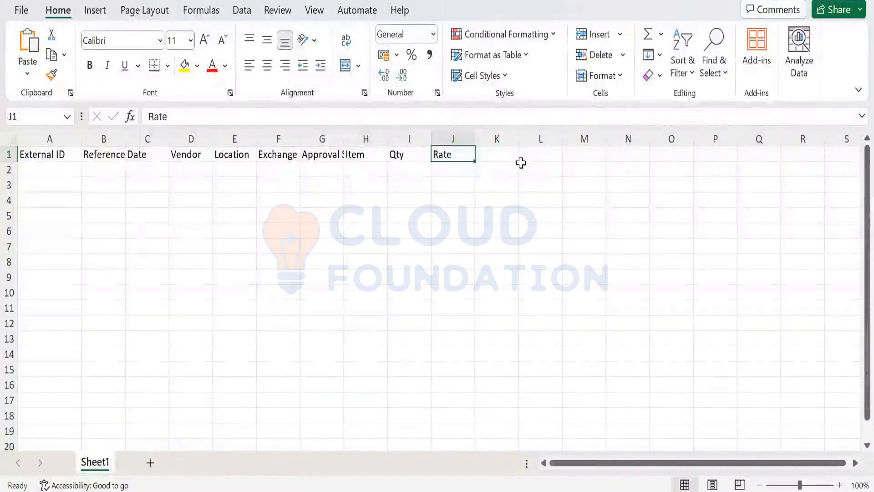
key("alt+Tab")
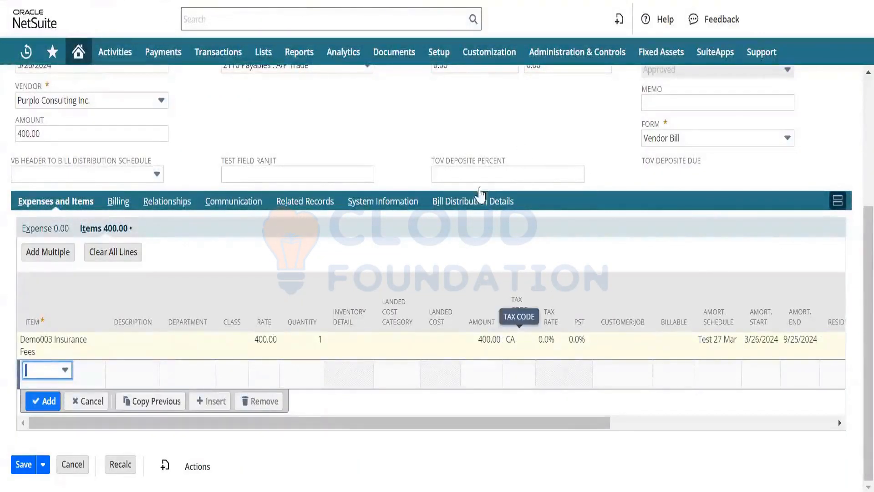
key("alt+Tab")
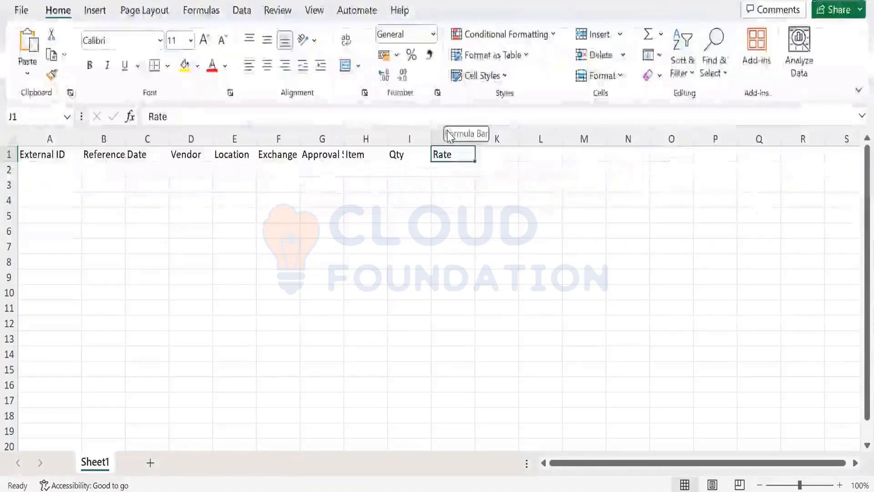
key("Tab")
type("Tax")
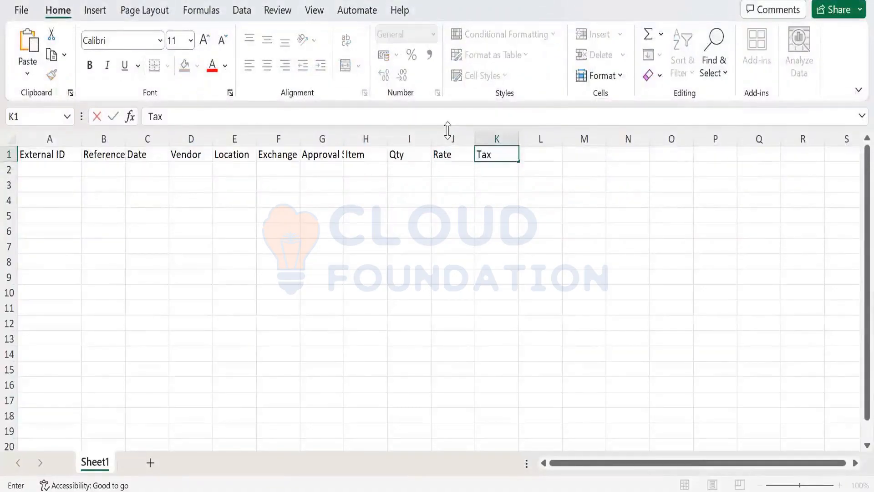
type(" Code")
key("Tab")
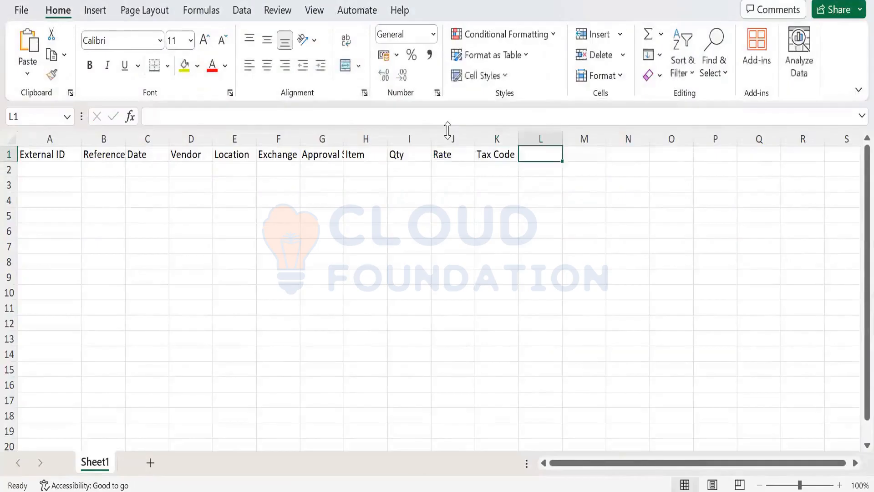
- Look over the remaining item line columns of the NetSuite bill and switch back to the Excel sheet
key("alt+Tab")
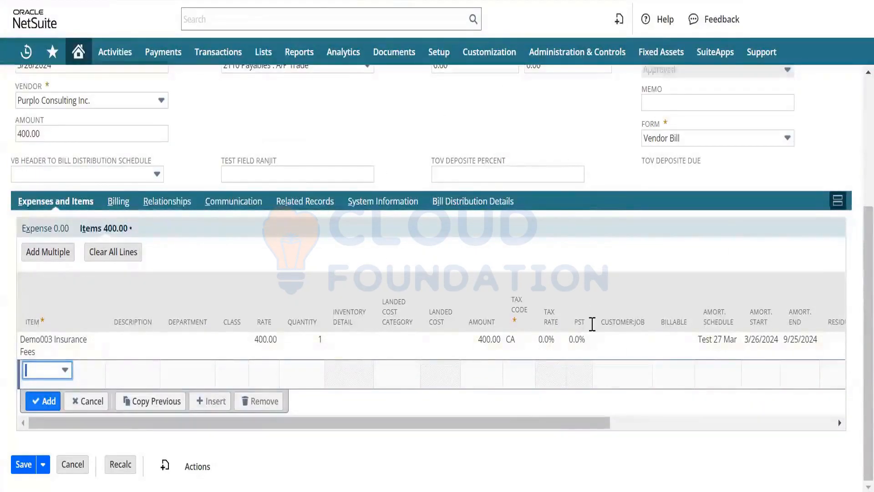
left_click_drag(563, 428, 806, 417)
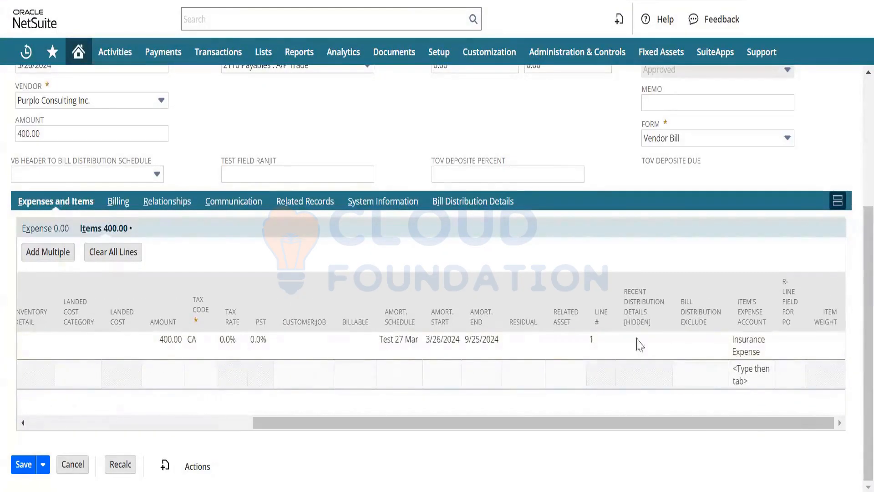
left_click(353, 419)
left_click_drag(4, 360, 9, 352)
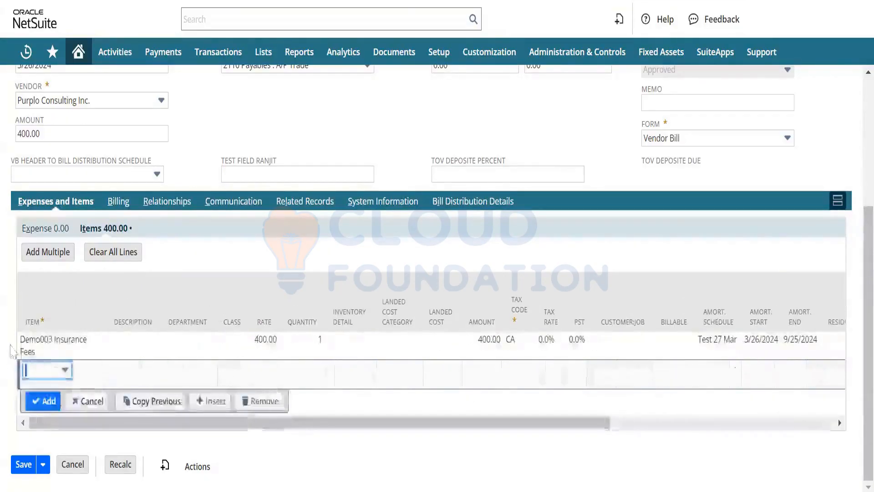
key("Tab")
key("alt+Tab")
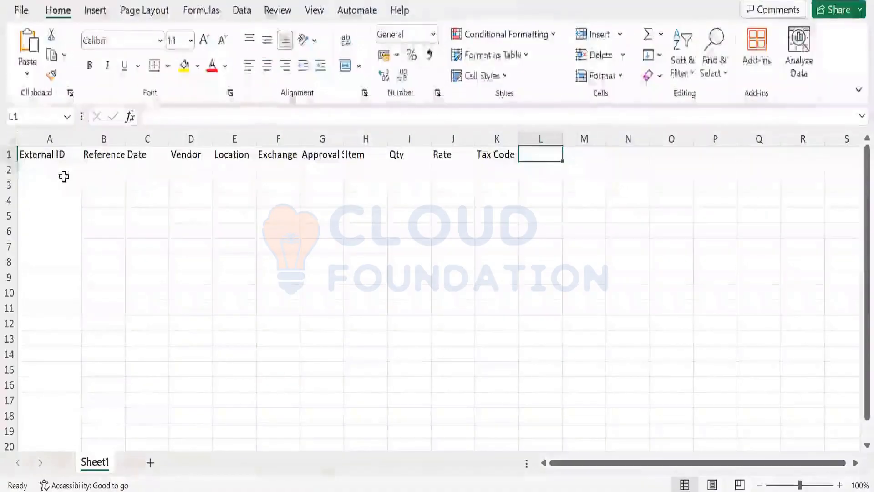
- Try entering 29-Mar-24 as the External ID in cell A2
key("Return")
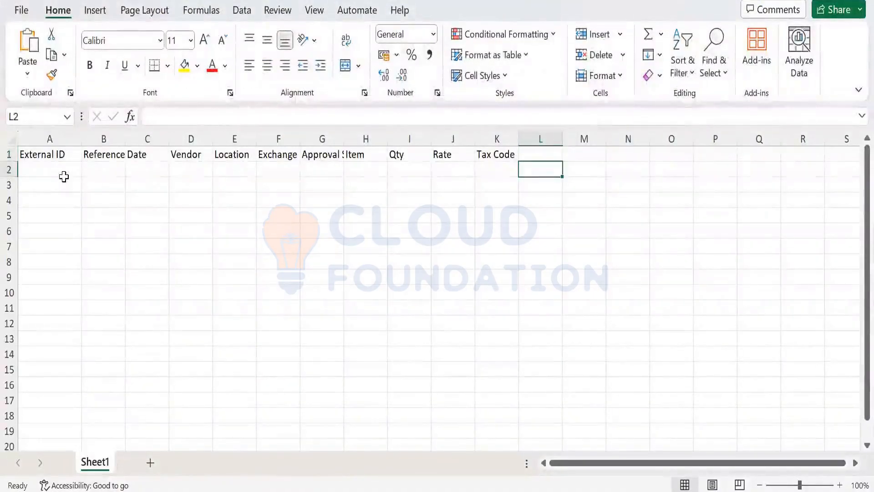
key("Left")
left_click(64, 177)
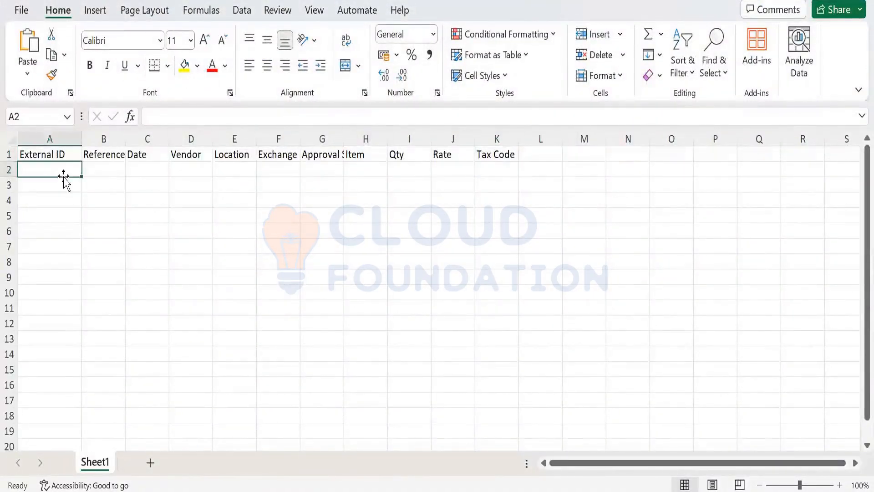
type("2")
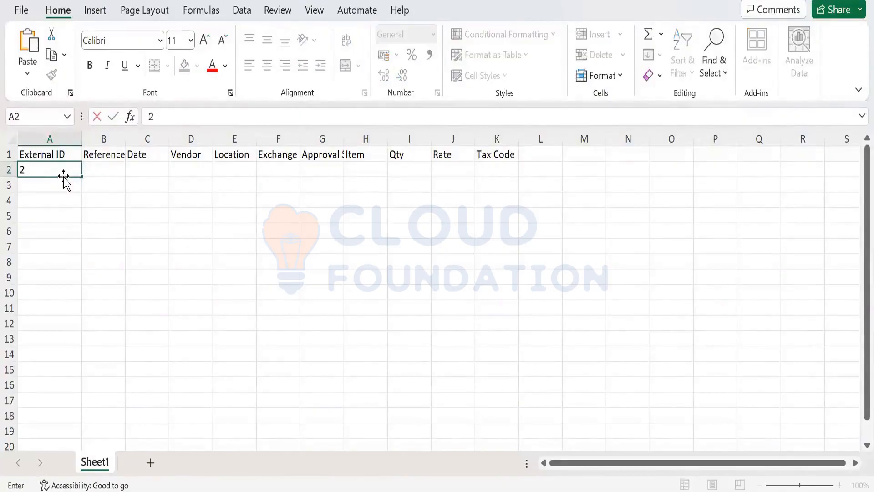
type("9-Ma")
type("r-")
type("24")
key("Tab")
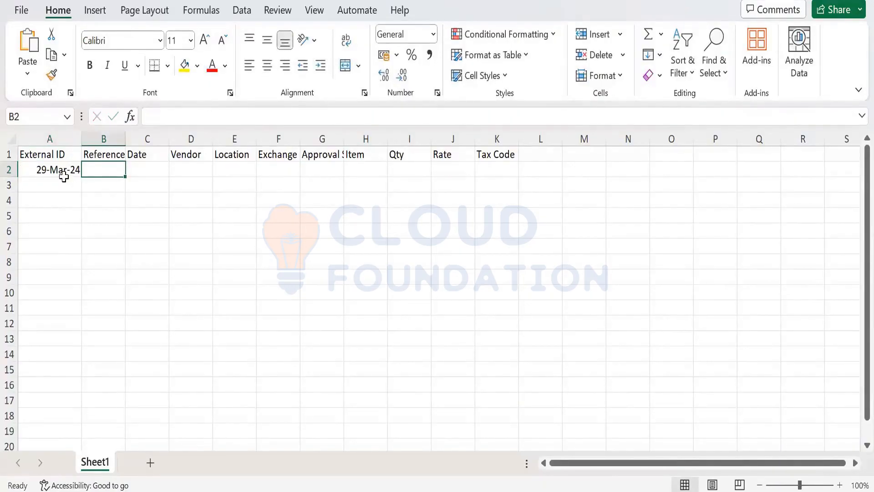
- Set the number format of cell A2 to General
left_click(64, 176)
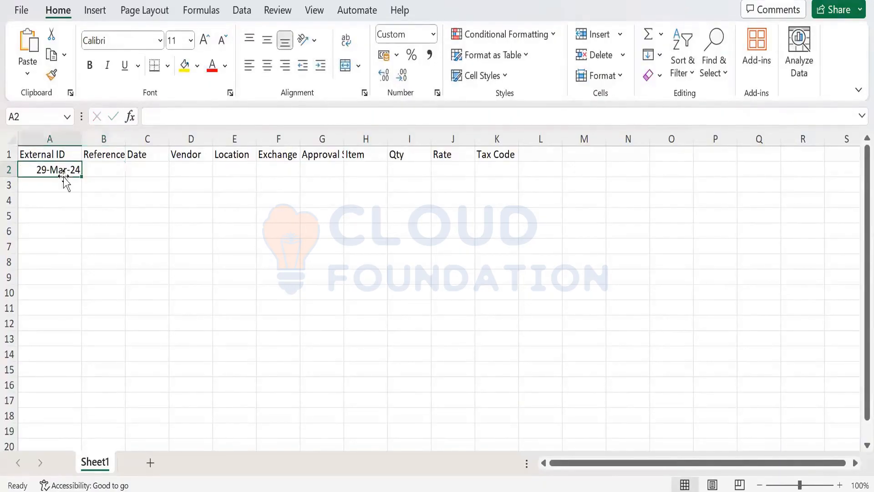
left_click(433, 34)
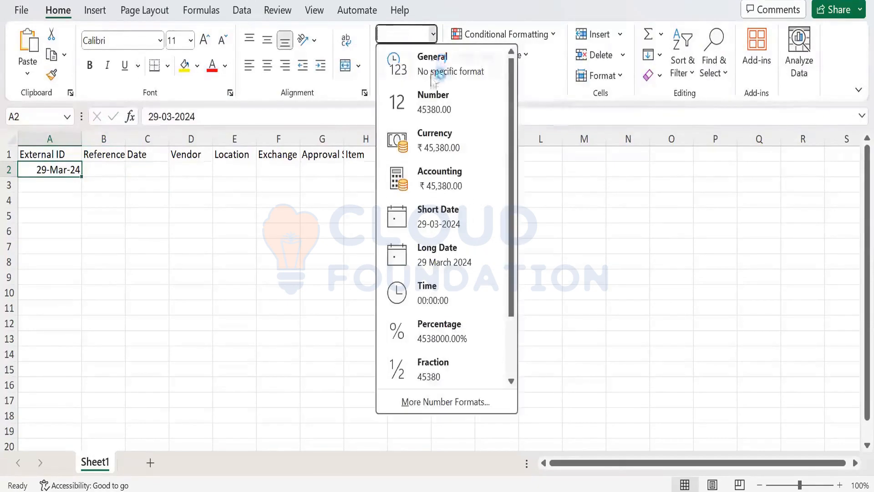
left_click(432, 72)
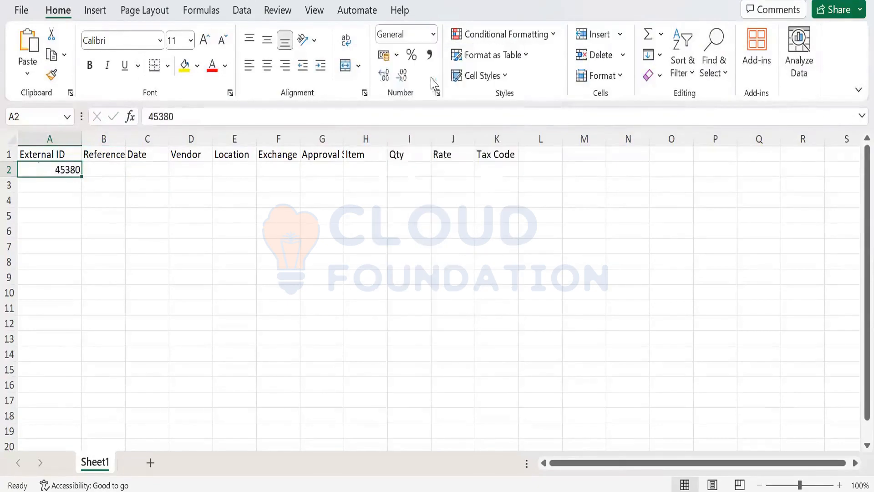
- Format cell A2 as Text and enter 29Mar24 as the External ID
left_click(433, 34)
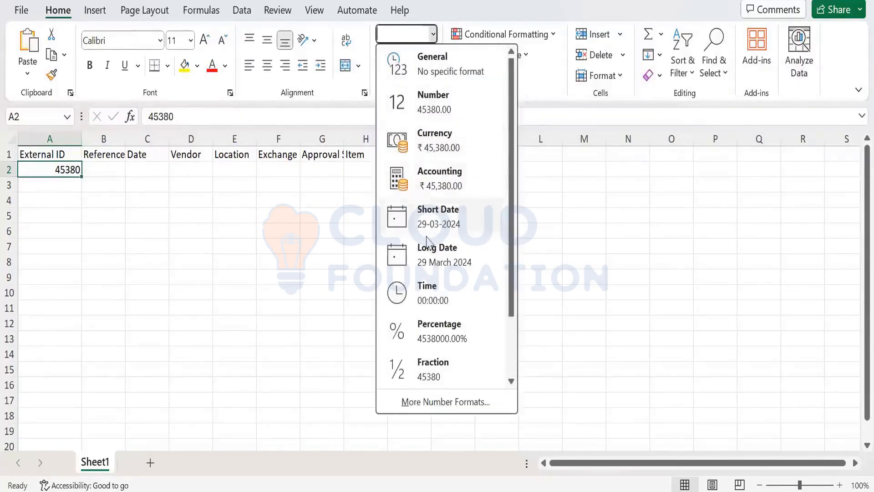
scroll(430, 237, "down", 2)
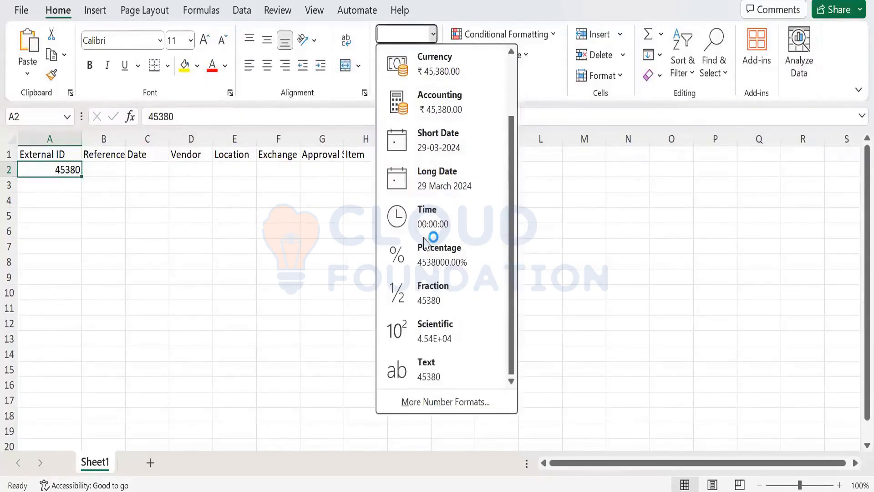
left_click(417, 376)
type("29Mar2")
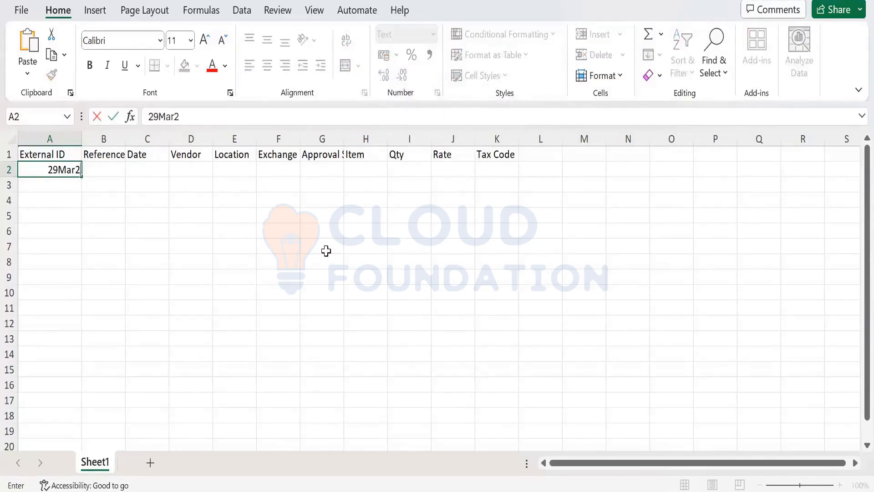
type("4")
key("Return")
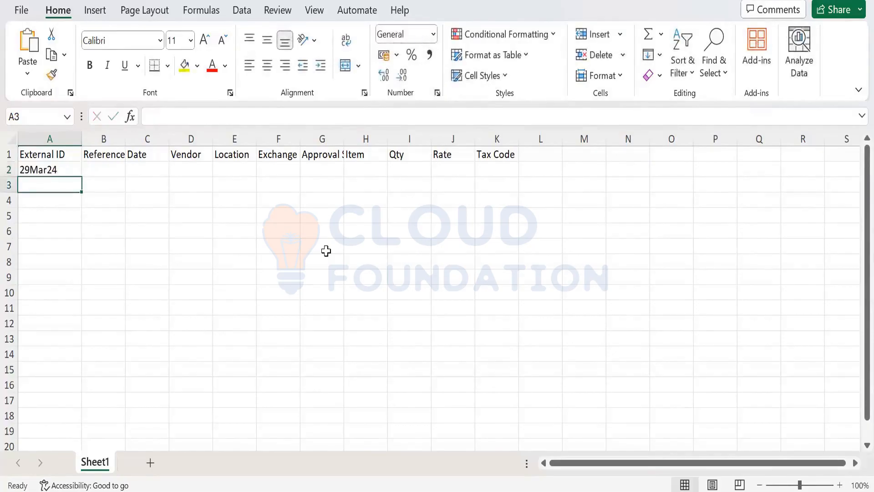
- Enter the date 29/3/24 as the reference number in cell B2
key("Up")
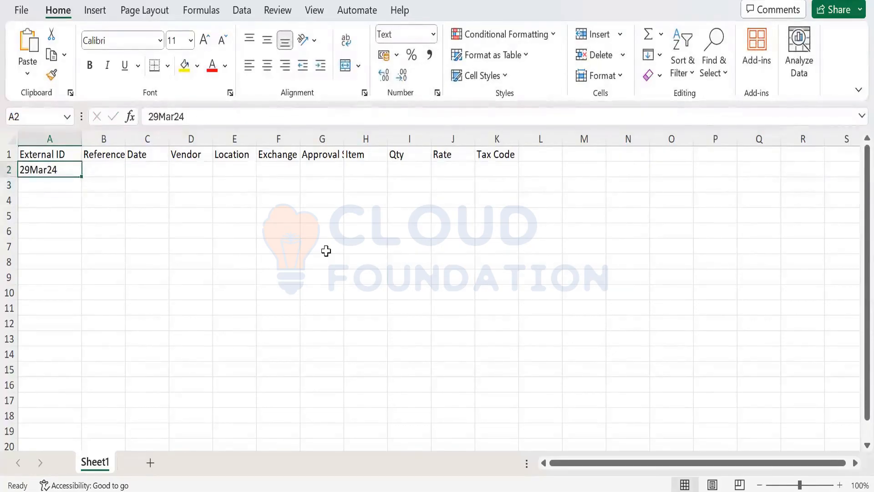
key("Right")
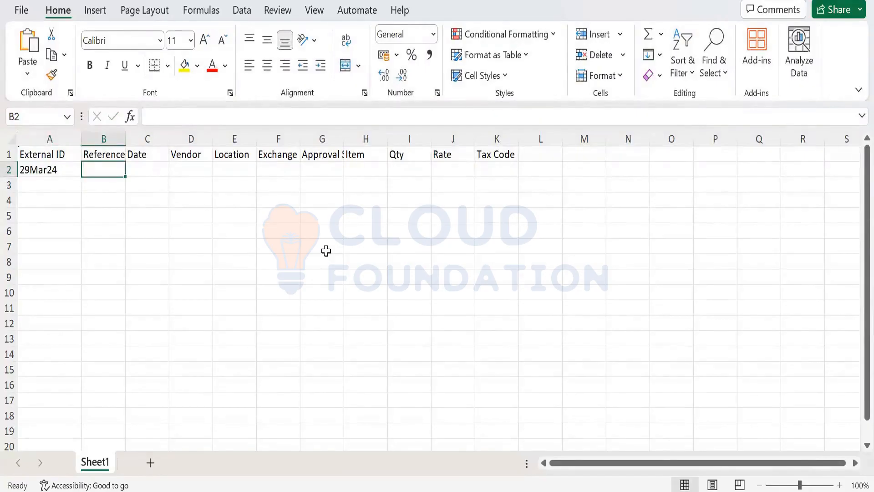
type("29")
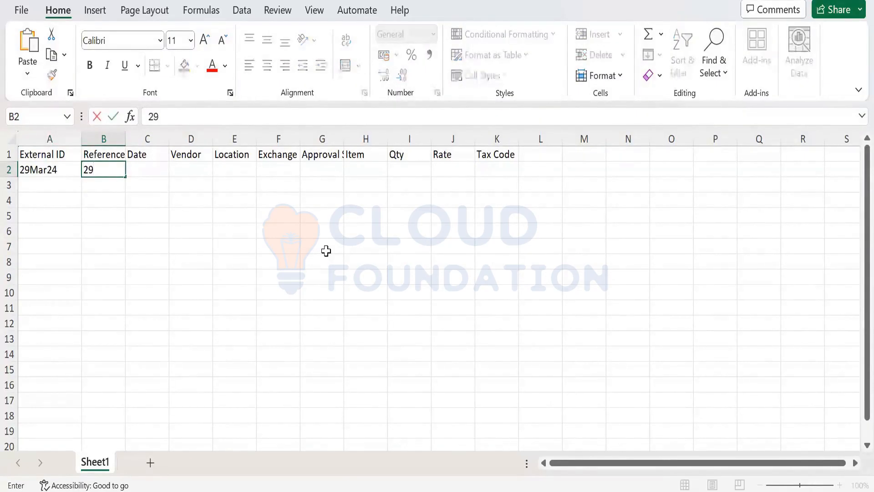
type("/3/24")
key("Tab")
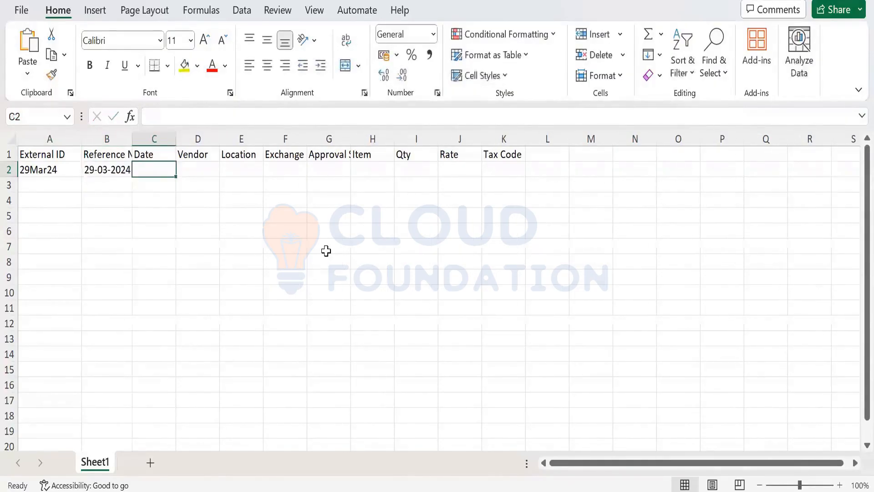
- Copy the date from cell B2 into the Date column at C2
key("Left")
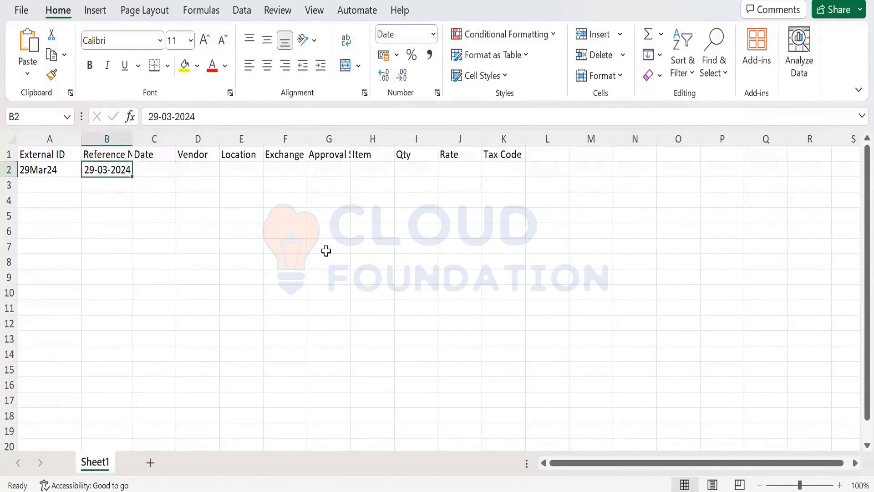
key("ctrl+c")
key("Right")
key("ctrl+v")
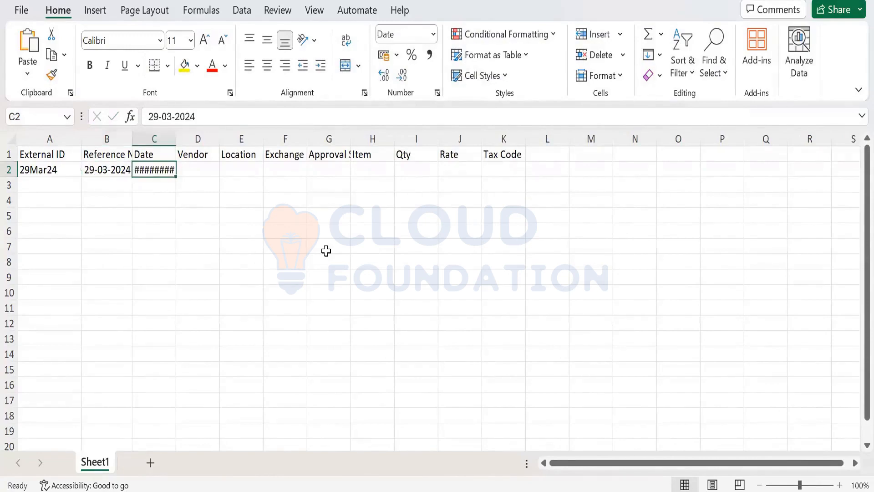
- Replace the reference number in cell B2 with CSV Test
key("Left")
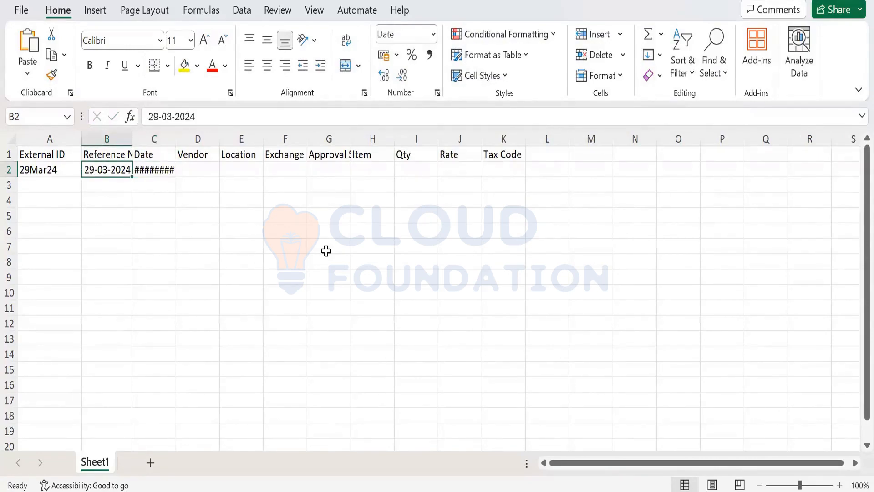
type("CSV")
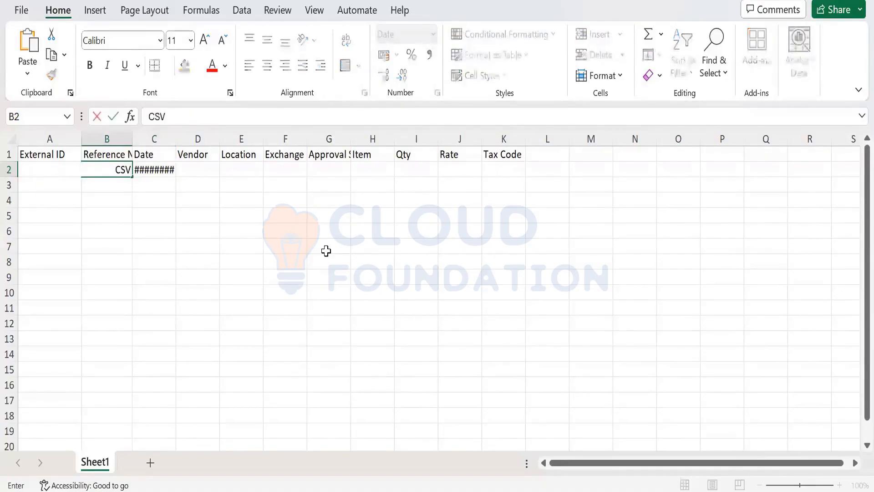
type(" Test")
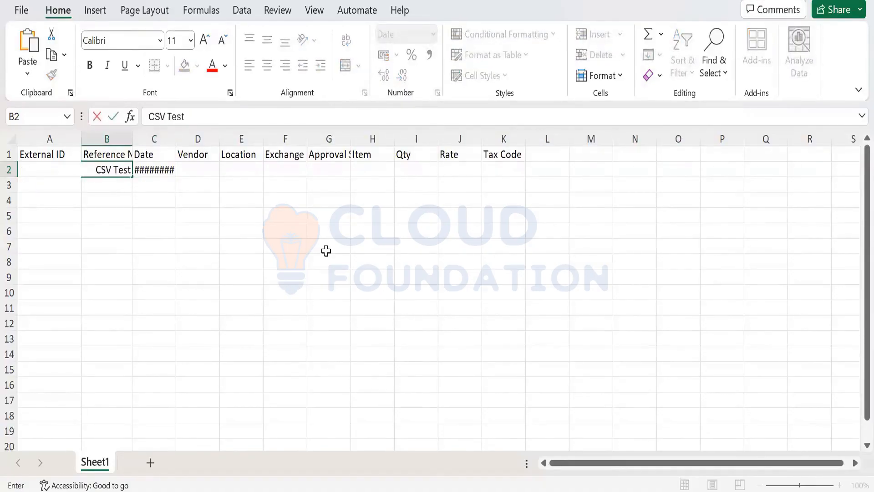
key("Tab")
key("Tab")
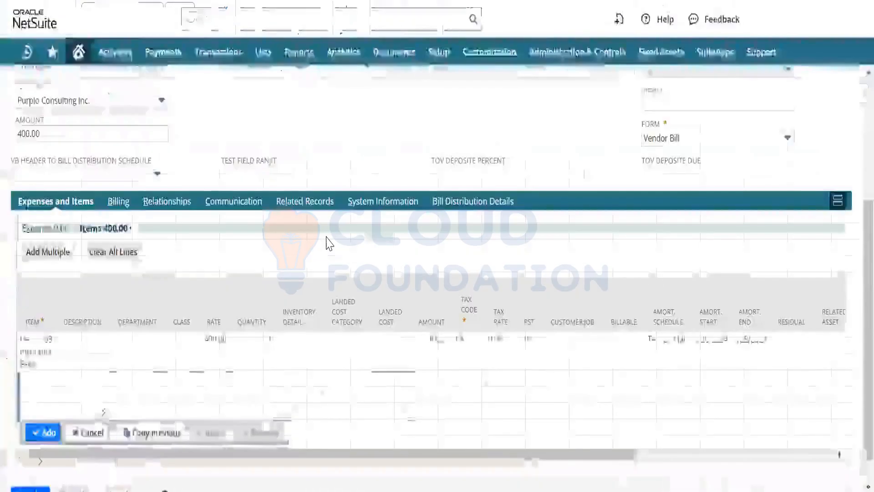
- Switch to the NetSuite vendor bill and open the record of its vendor, Purplo Consulting Inc
scroll(205, 178, "up", 2)
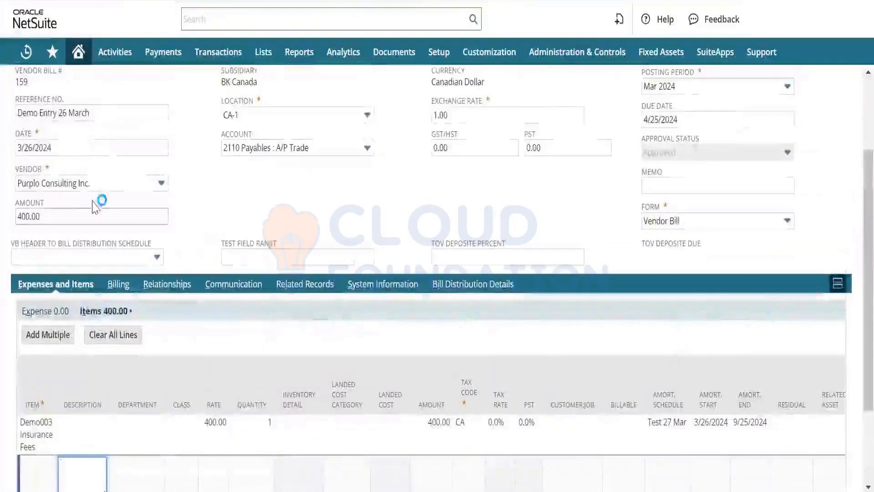
left_click(99, 186)
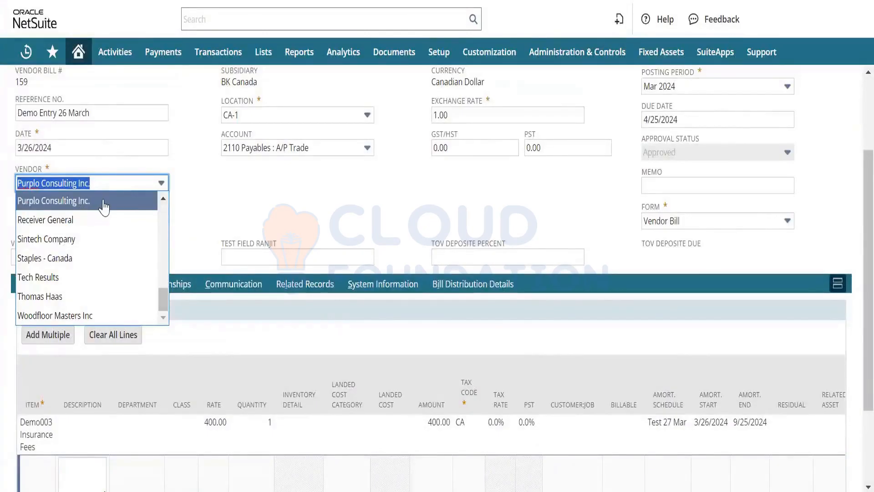
left_click(203, 209)
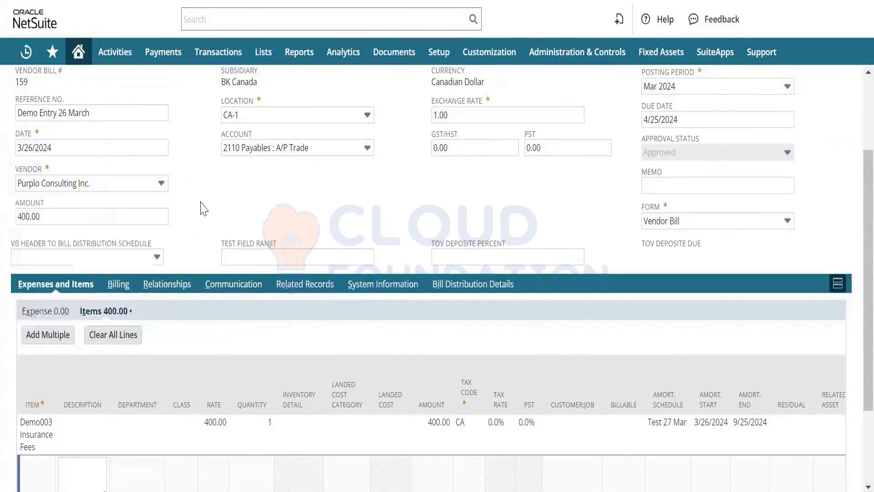
mouse_move(195, 186)
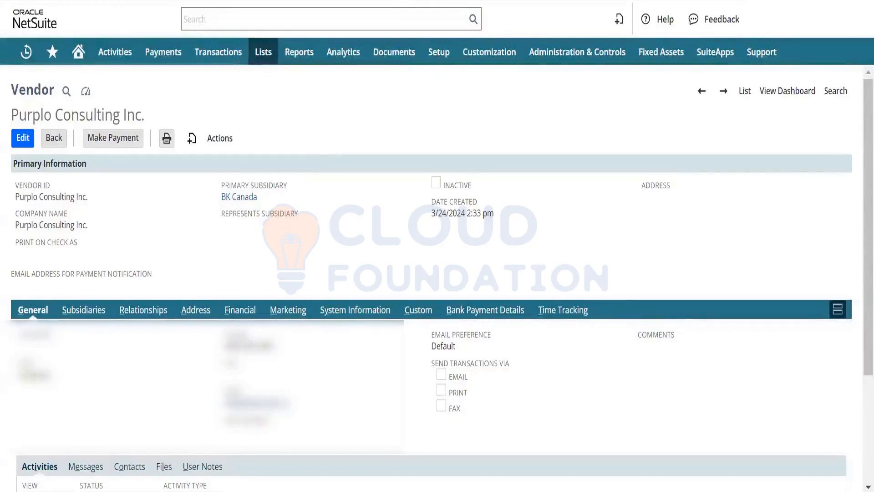
- Back in the Excel template, enter 923 as the vendor in D2 and autofit the Date column's width
key("alt+Tab")
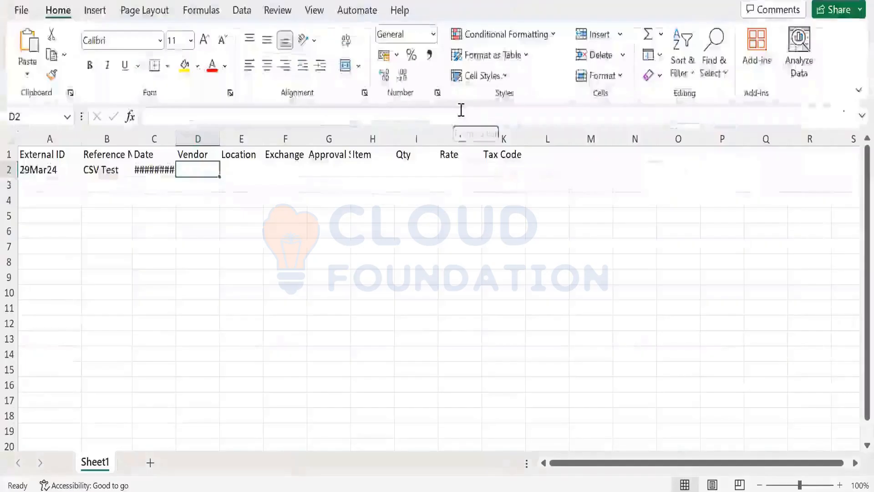
type("923")
key("Tab")
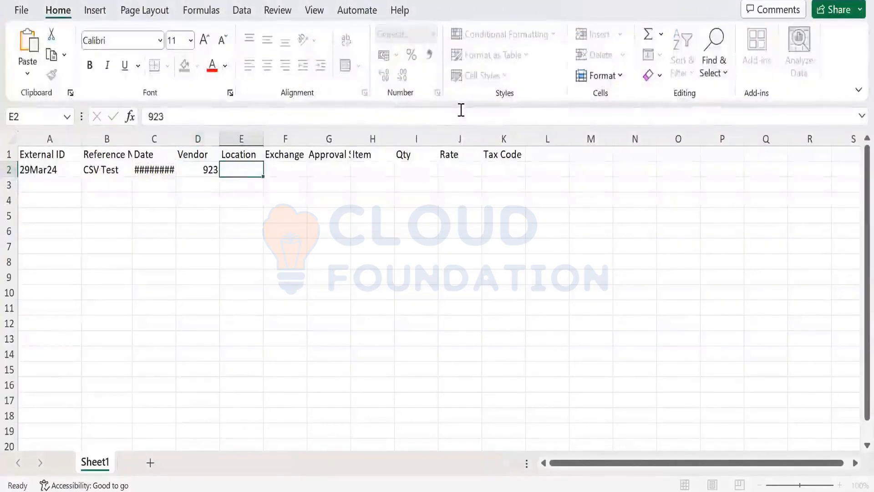
double_click(177, 138)
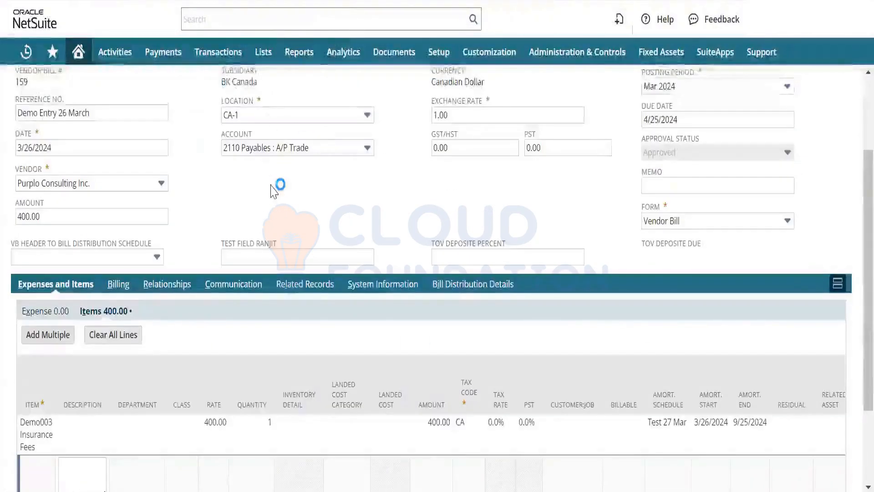
- Copy the location CA-1 from the NetSuite bill into the Location cell E2 of the Excel template
scroll(266, 191, "up", 3)
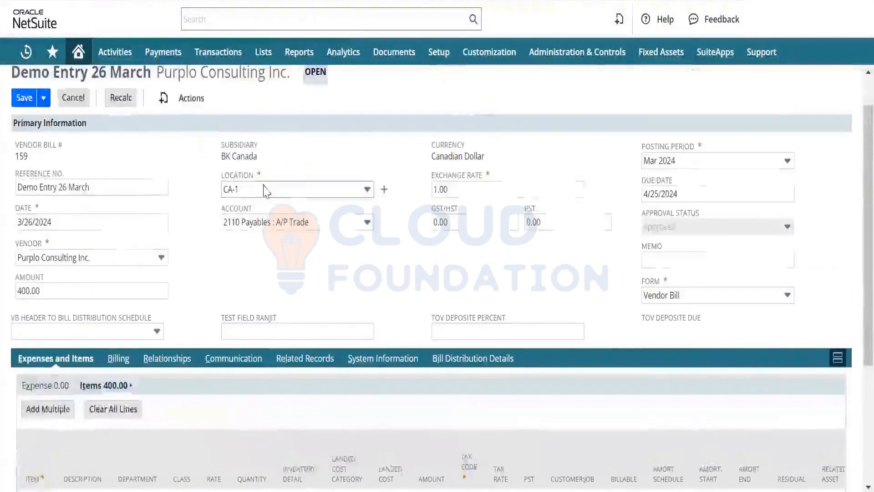
left_click(254, 189)
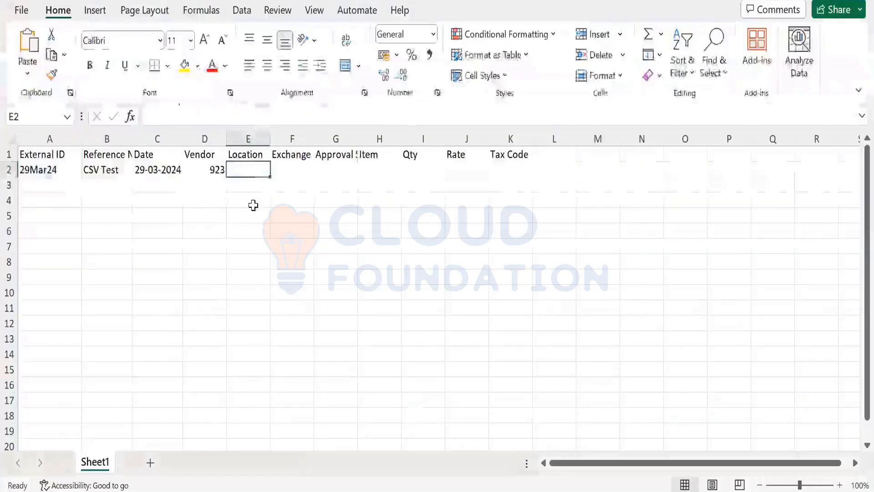
key("ctrl+v")
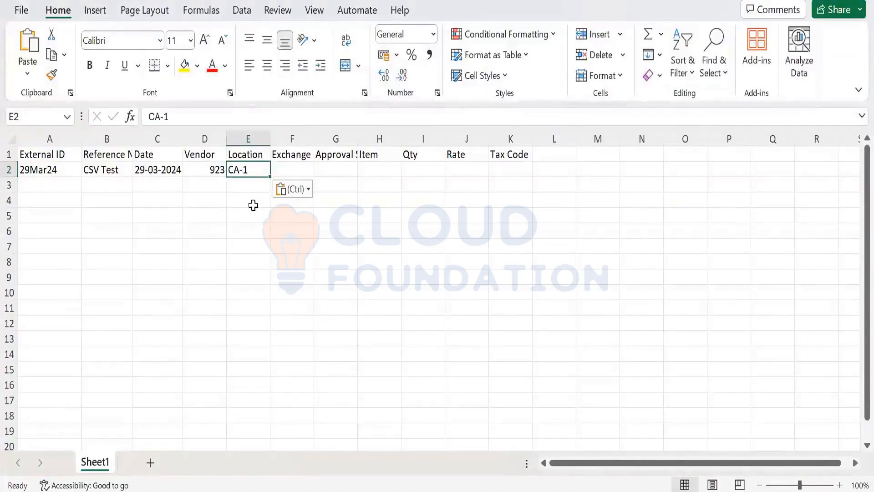
- Enter 1 as the exchange rate in F2 and Approved as the approval status in G2
key("Tab")
type("1")
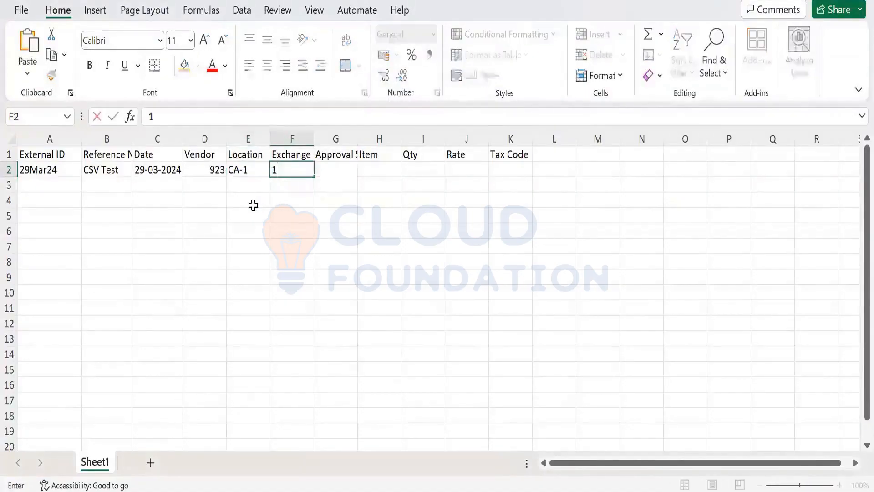
key("Tab")
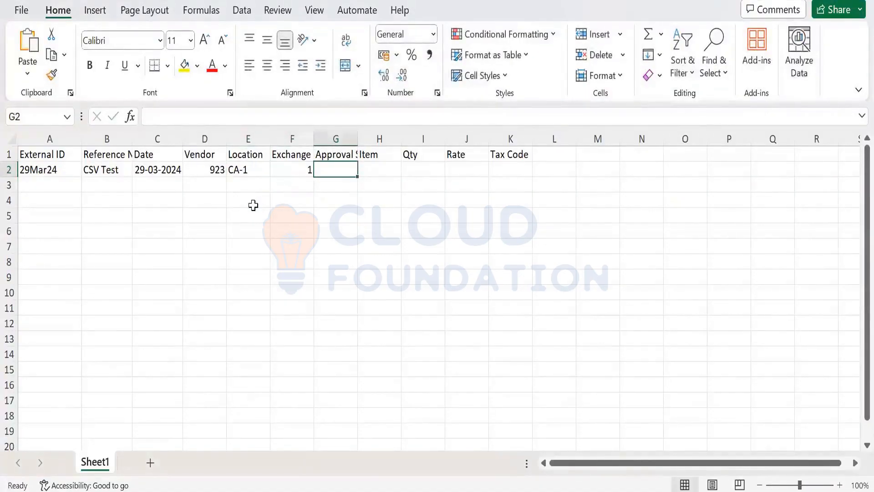
type("Approved")
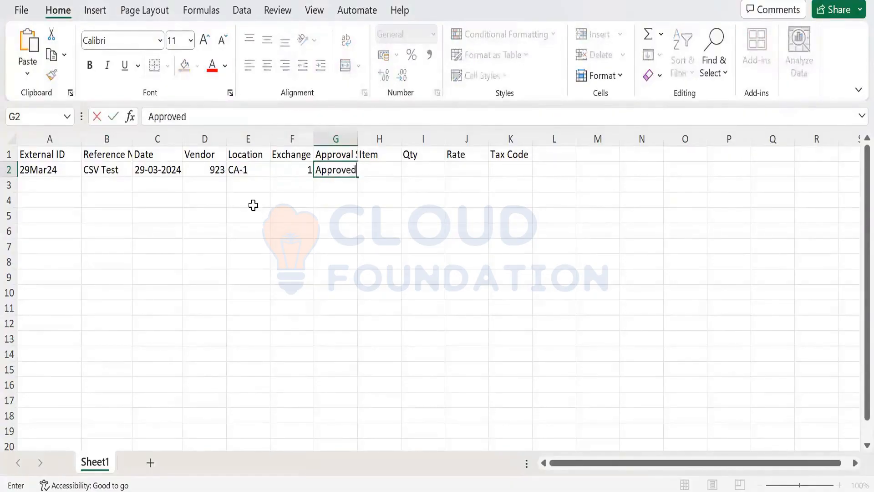
key("Tab")
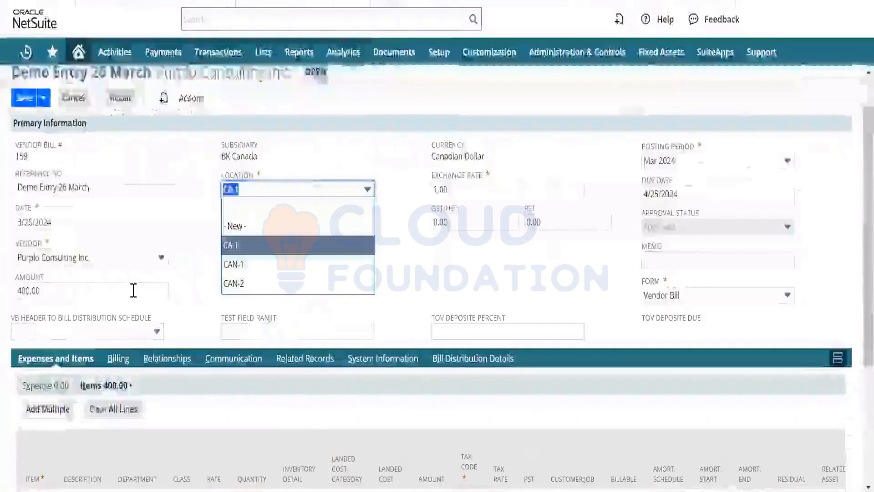
- Look up the line item Demo003 on the NetSuite bill and enter 634 as the item in cell H2 in Excel
scroll(133, 290, "down", 5)
left_click(38, 332)
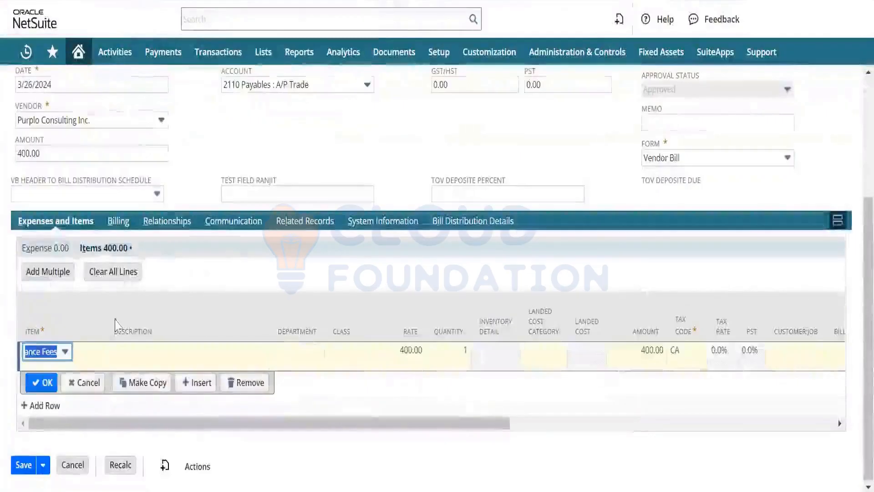
mouse_move(97, 352)
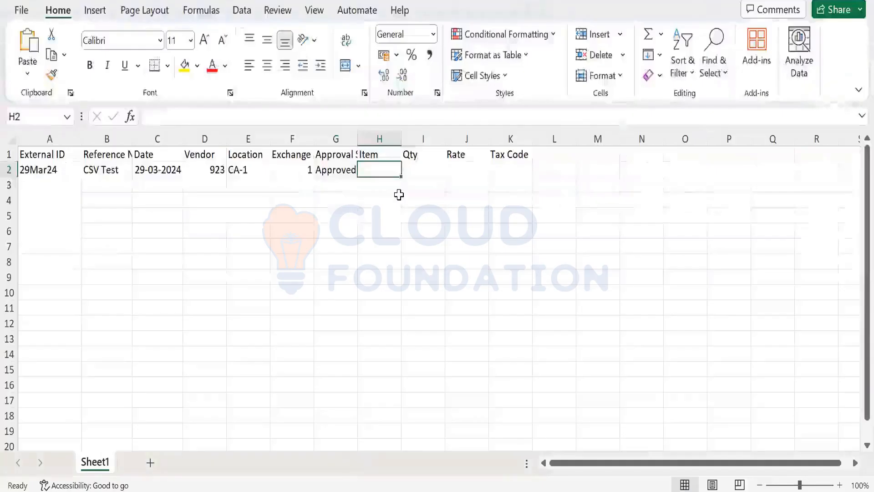
type("634")
key("Tab")
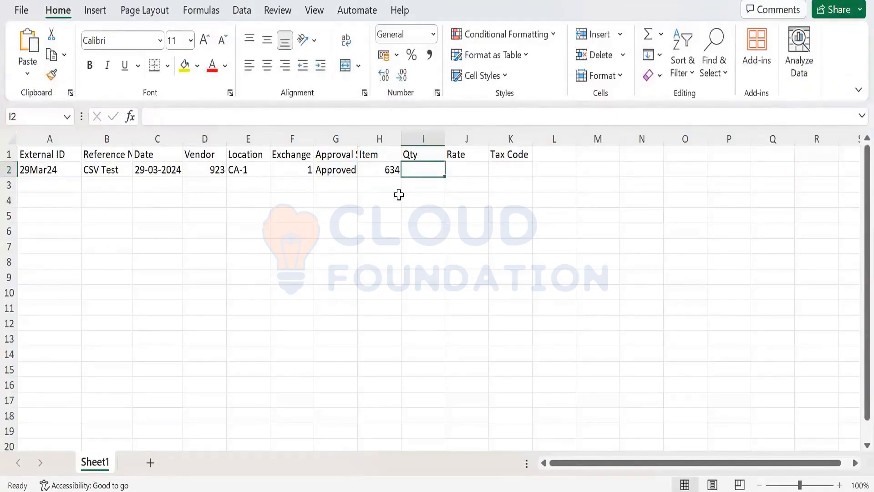
- Enter a quantity of 2 in I2 and a rate of 100 in J2
type("2")
key("Tab")
type("100")
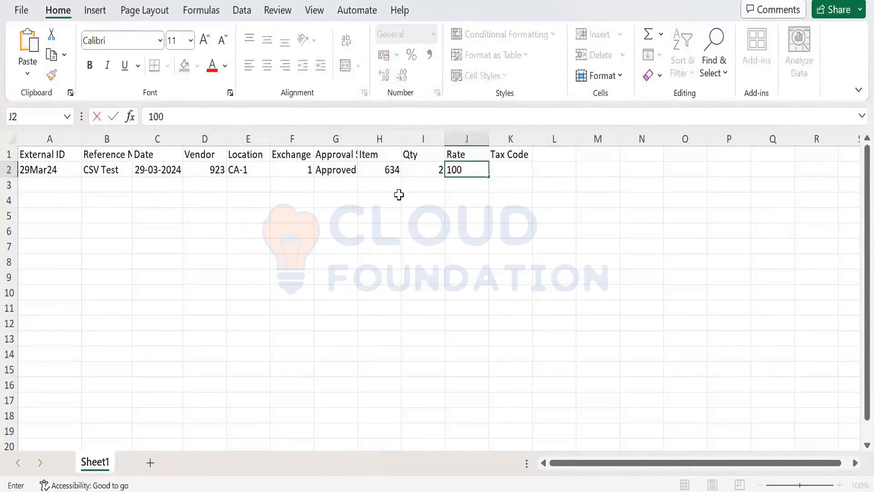
key("Tab")
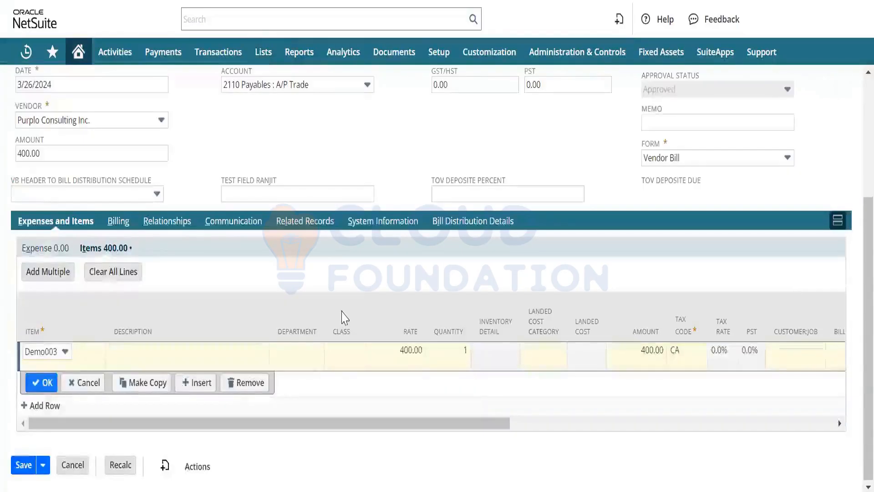
- Check the tax code on the NetSuite bill's item line and enter CA in cell K2 of the Excel template
scroll(628, 328, "right", 5)
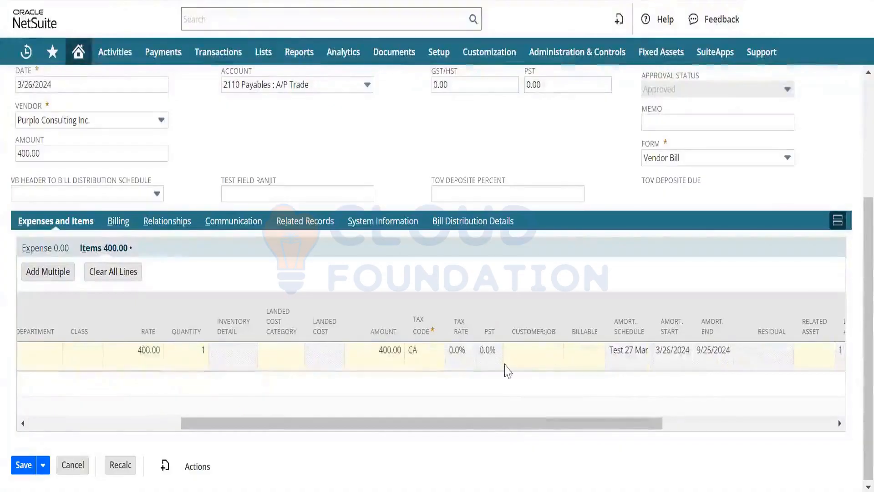
scroll(542, 363, "right", 4)
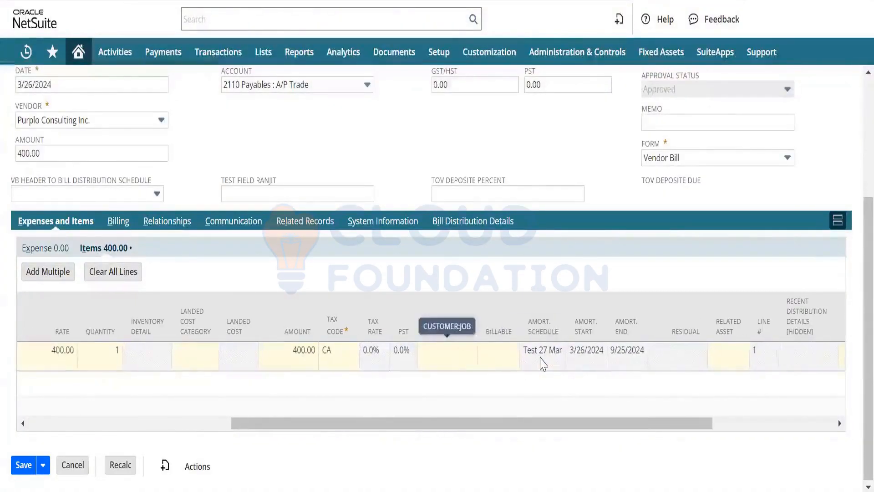
key("alt+Tab")
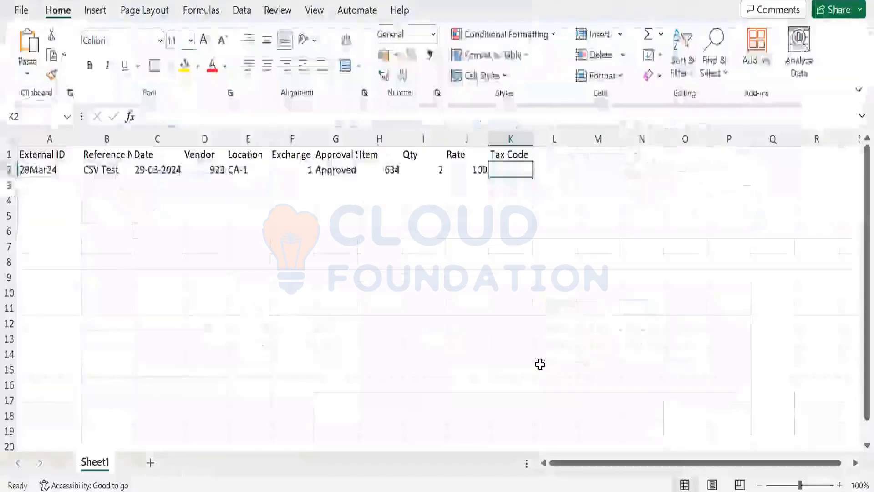
type("CA")
- Fill the External ID 29Mar24 from cell A2 down into A3 to start a second row
key("Left")
key("Left")
key("Left")
key("Left")
key("Left")
key("Left")
key("Left")
key("Left")
key("Left")
key("Left")
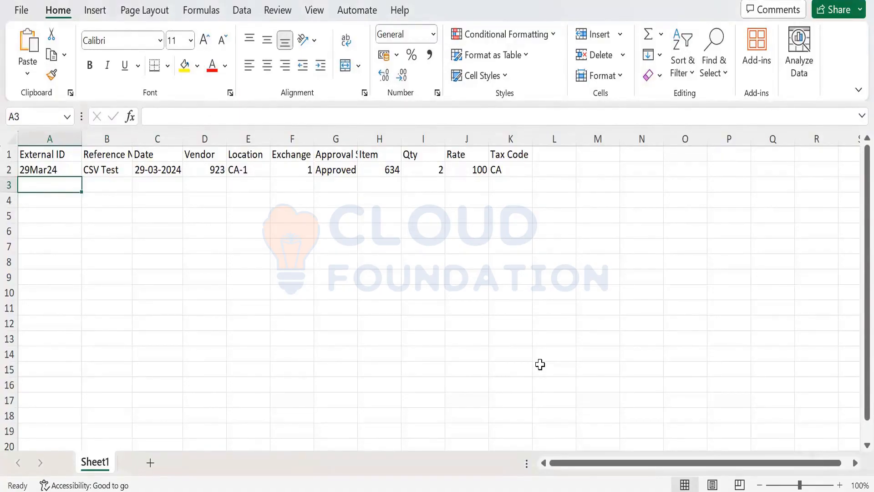
key("Up")
key("Down")
key("ctrl+d")
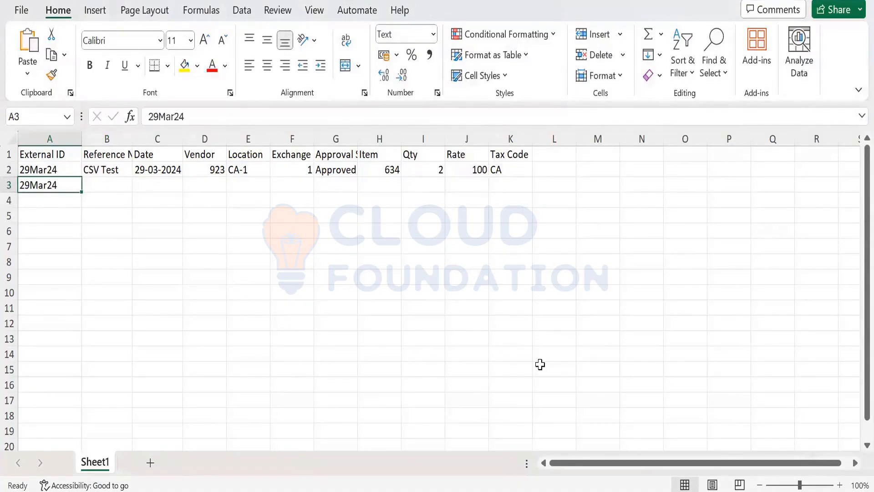
key("Up")
key("Down")
key("Up")
key("Right")
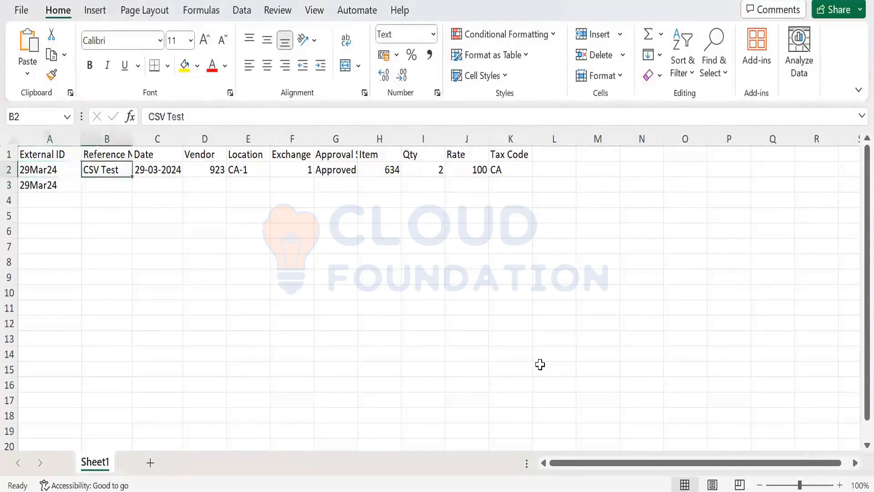
key("Down")
key("Left")
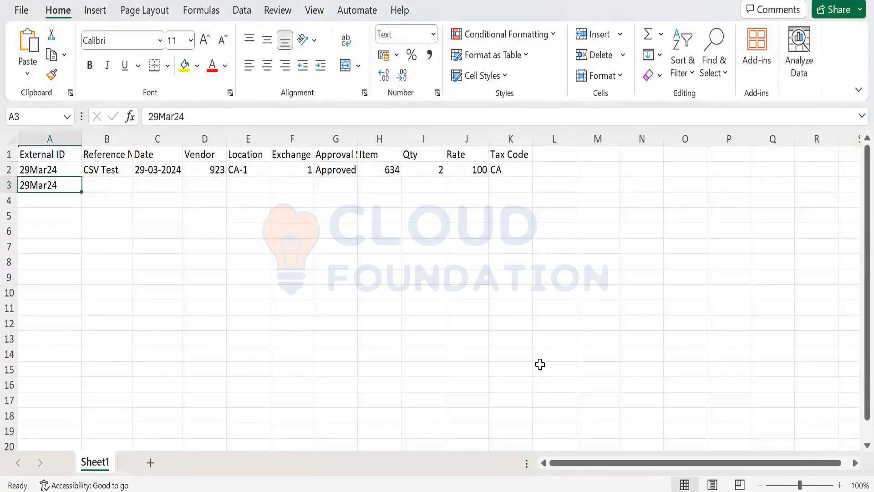
key("Up")
key("Right")
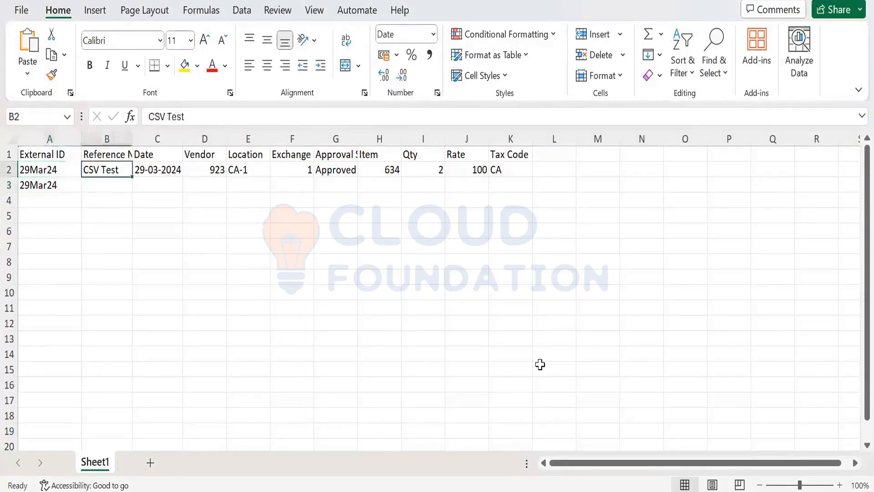
key("Left")
key("Down")
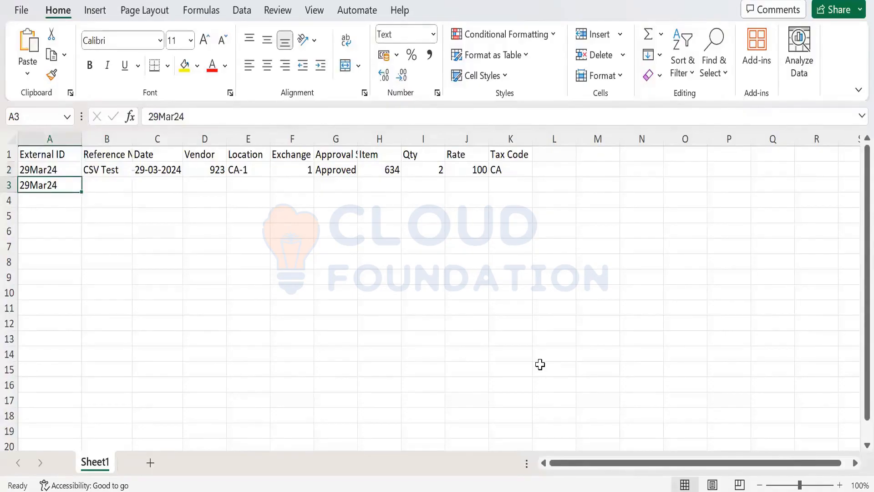
key("Up")
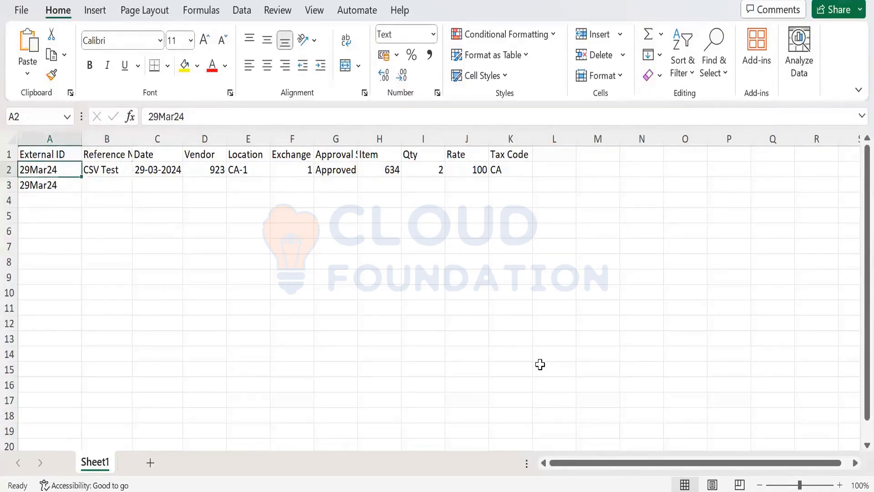
- Fill the reference number, date, vendor, location, exchange rate and approval status from B2:G2 down into row 3
key("Right")
key("shift+Right")
key("shift+Right")
key("shift+Right")
key("shift+Right")
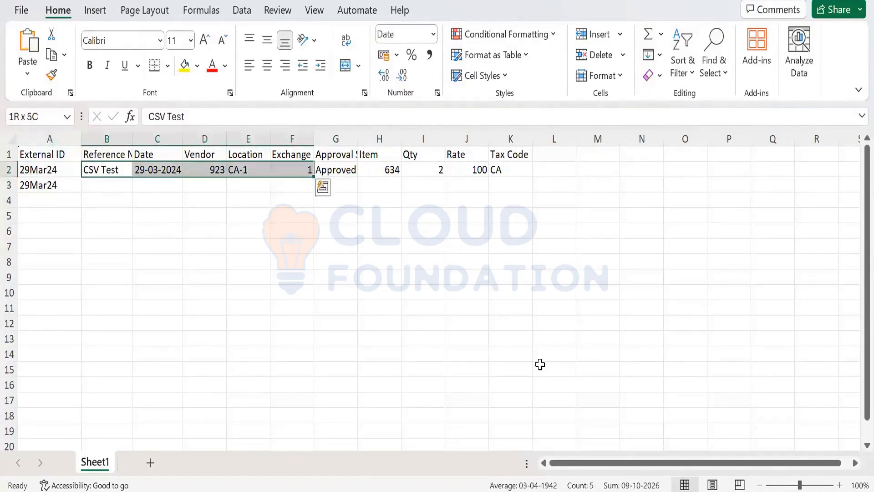
key("shift+Right")
key("shift+Down")
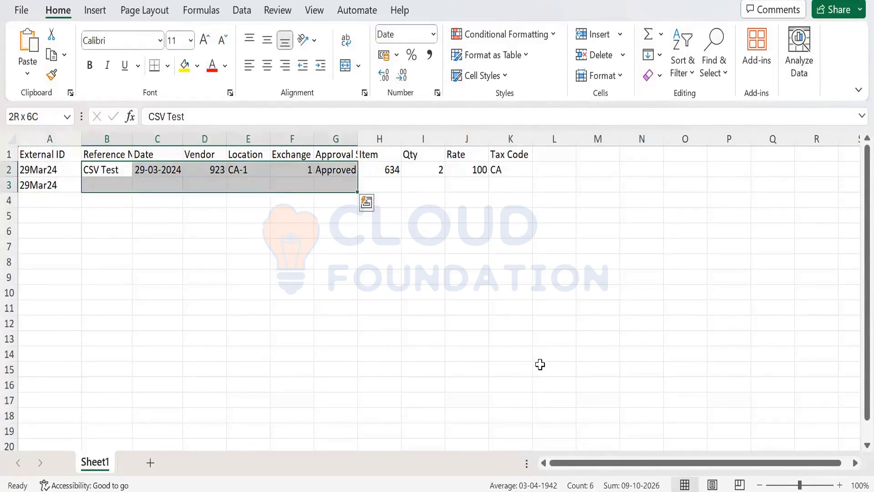
key("ctrl+d")
- Select H3 for the second item and look up Test Item 001 Training Session through a new item line on the NetSuite bill
key("Right")
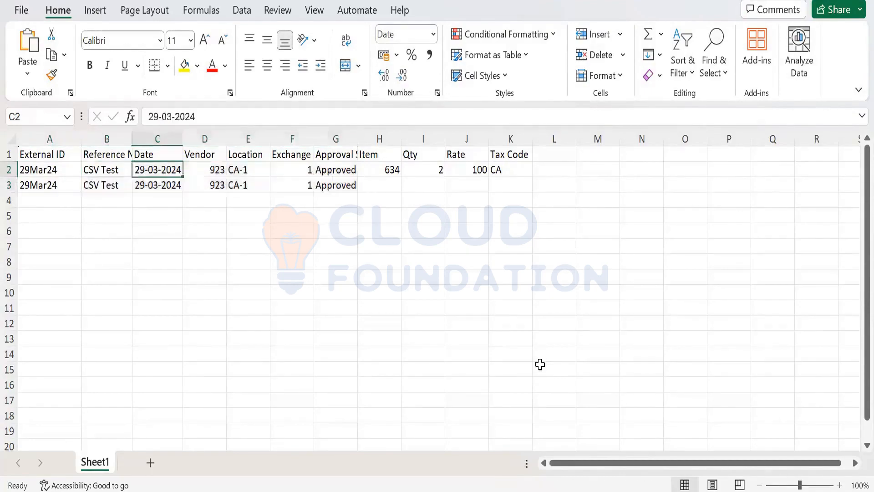
key("Right")
key("Right")
key("Right")
key("Right")
key("Right")
key("Down")
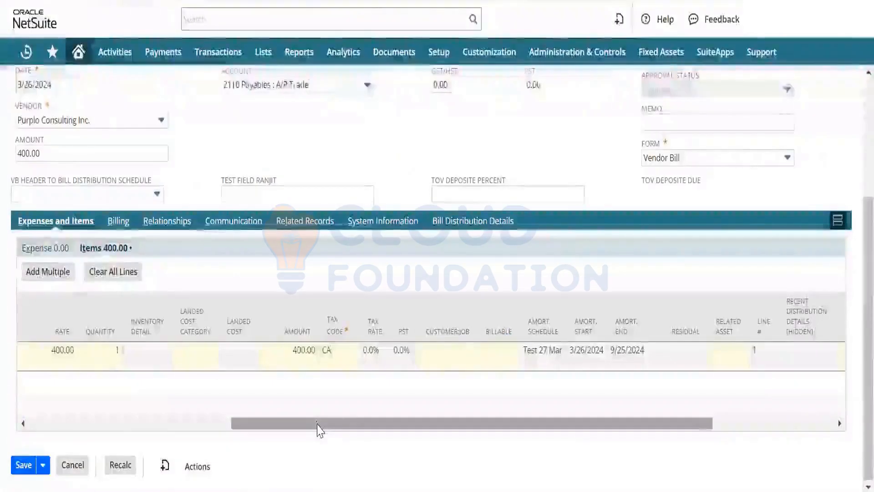
left_click_drag(318, 424, 3, 357)
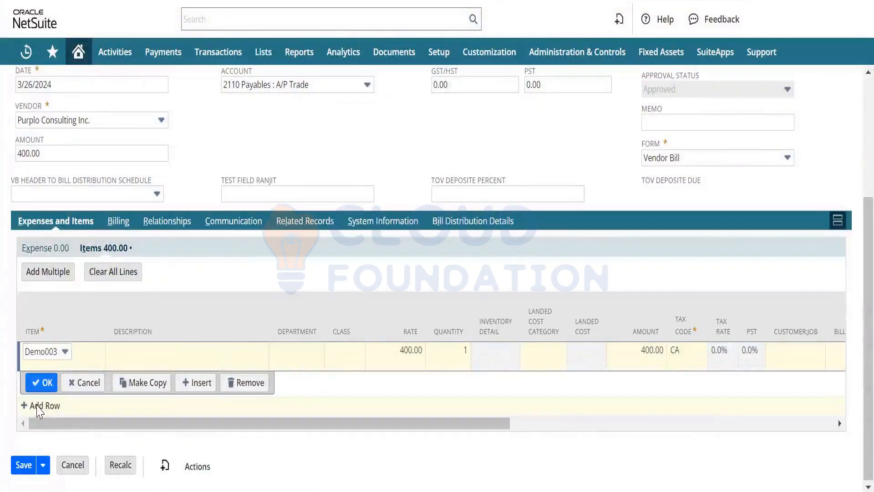
left_click(38, 382)
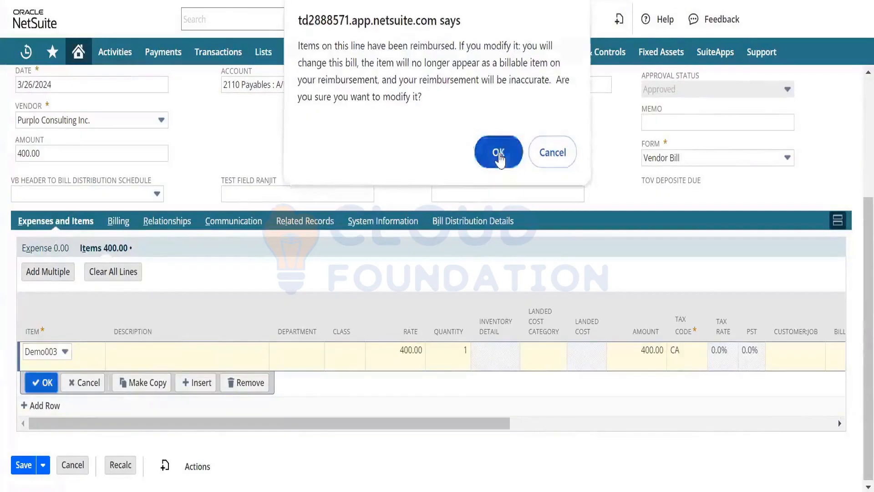
left_click(501, 156)
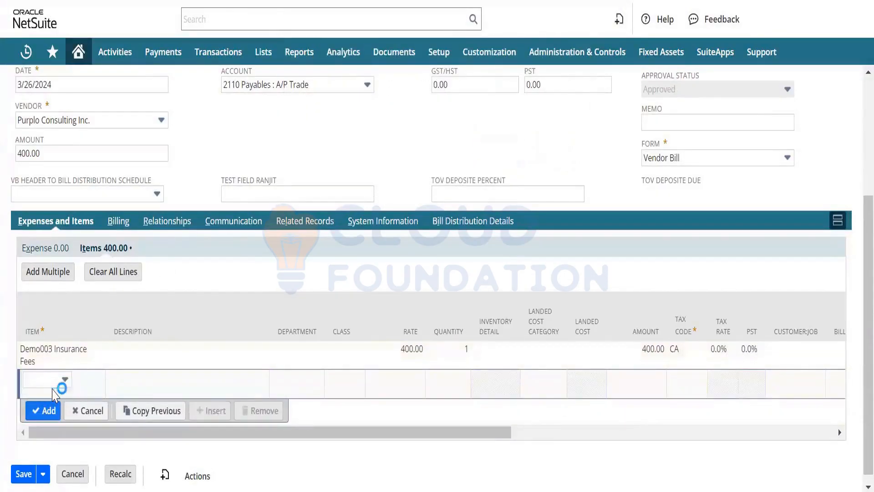
left_click(58, 381)
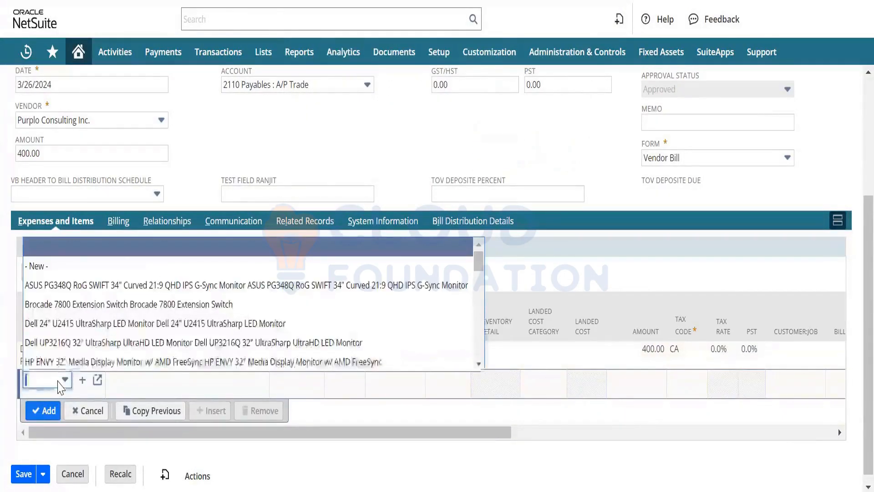
type("de")
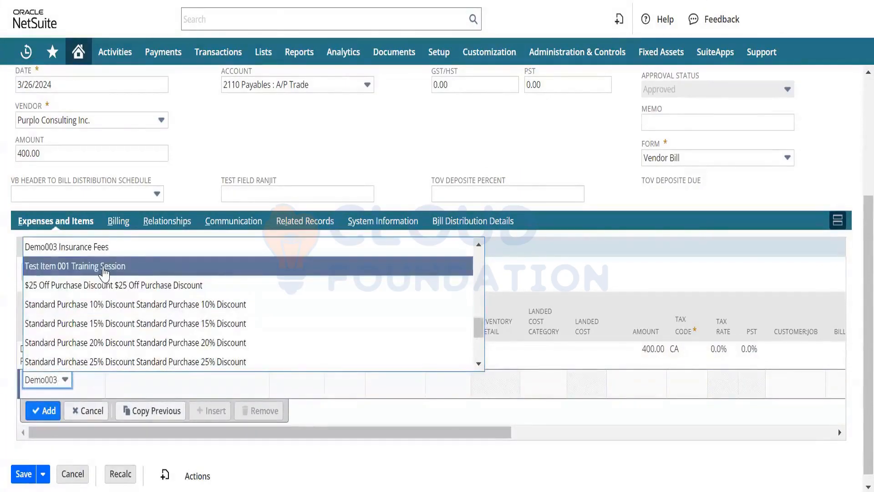
left_click(103, 267)
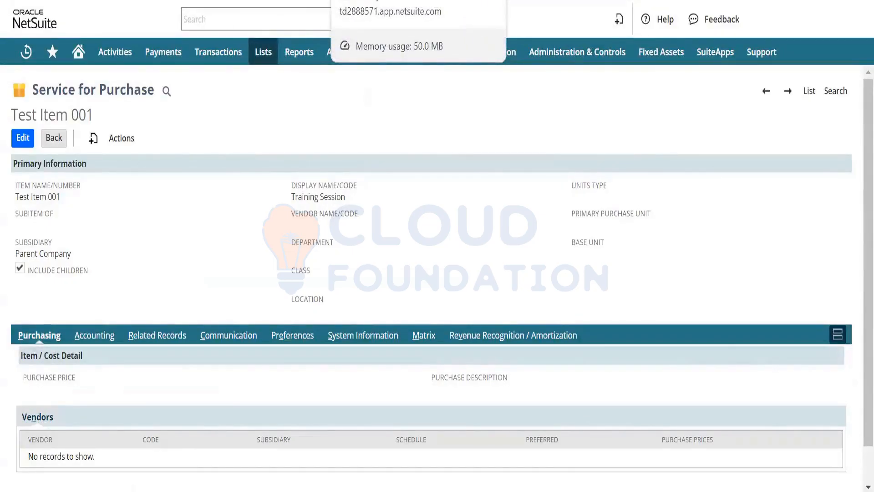
left_click(339, 0)
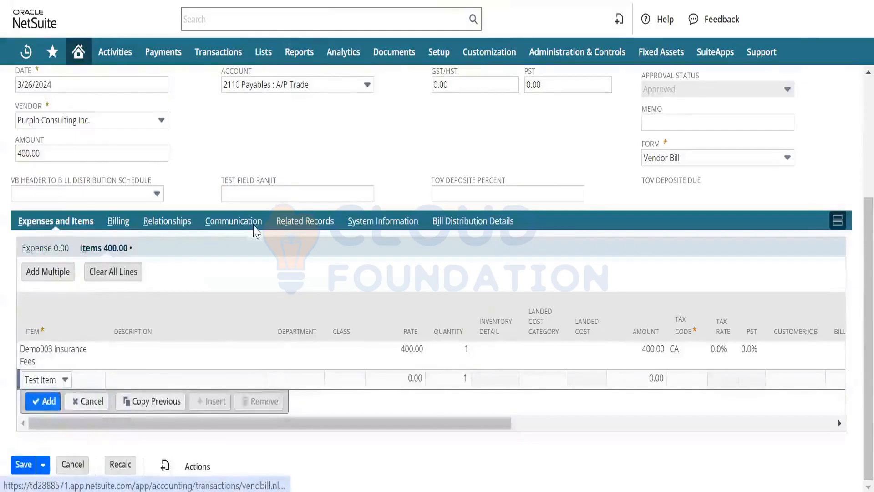
- Return to Excel and enter item 624 in H3, a quantity of 5 in I3 and a rate of 50 in J3
key("alt+Tab")
type("62")
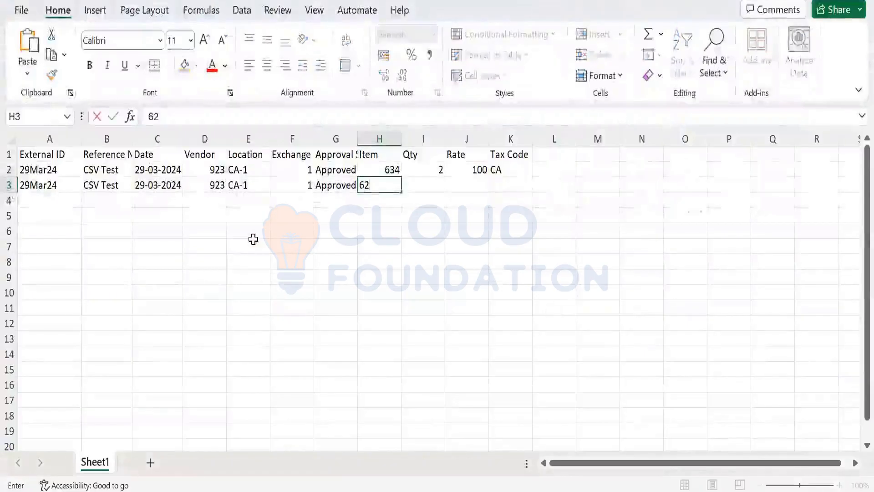
type("4")
key("Tab")
type("5")
key("Tab")
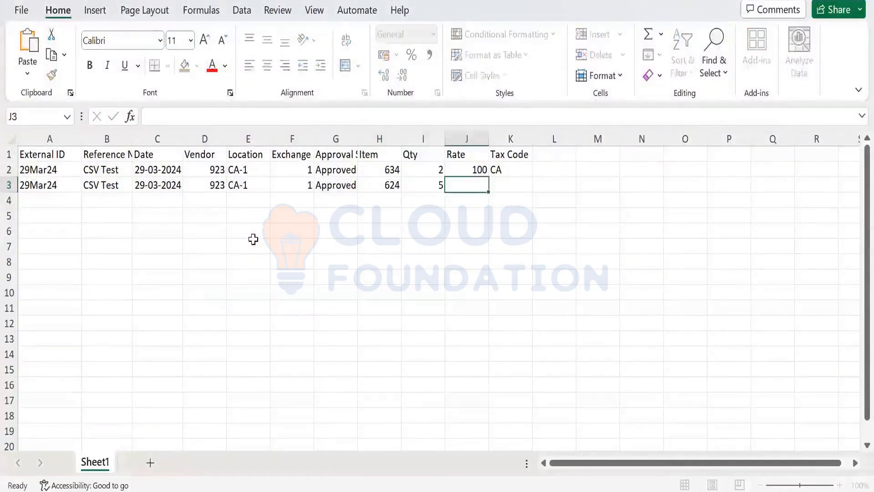
type("50")
key("ctrl+Return")
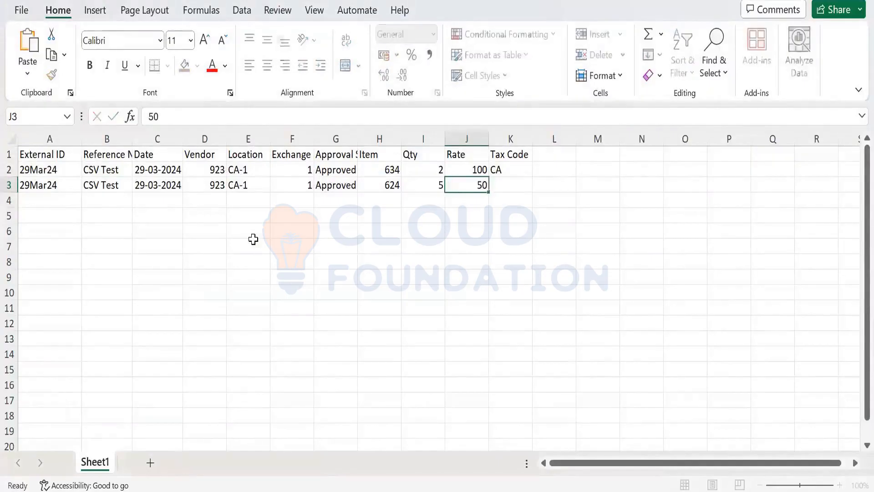
- Enter the tax code CA in cell K3
key("Down")
key("Up")
key("Tab")
type("C")
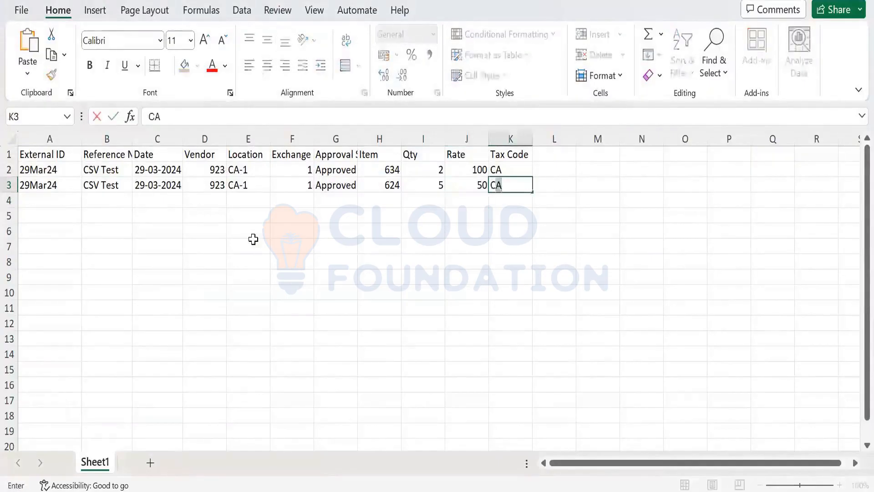
key("Return")
key("Left")
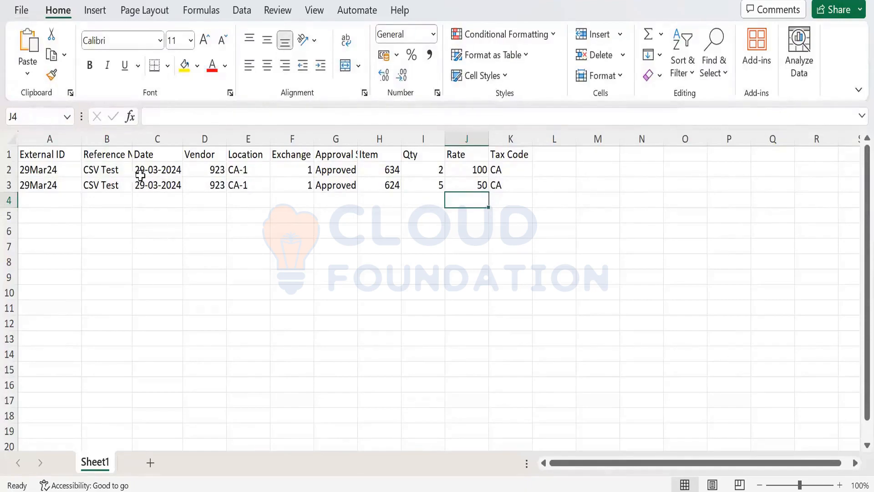
- Save a copy of the workbook named Test CSV in CSV (Comma delimited) format
left_click(23, 14)
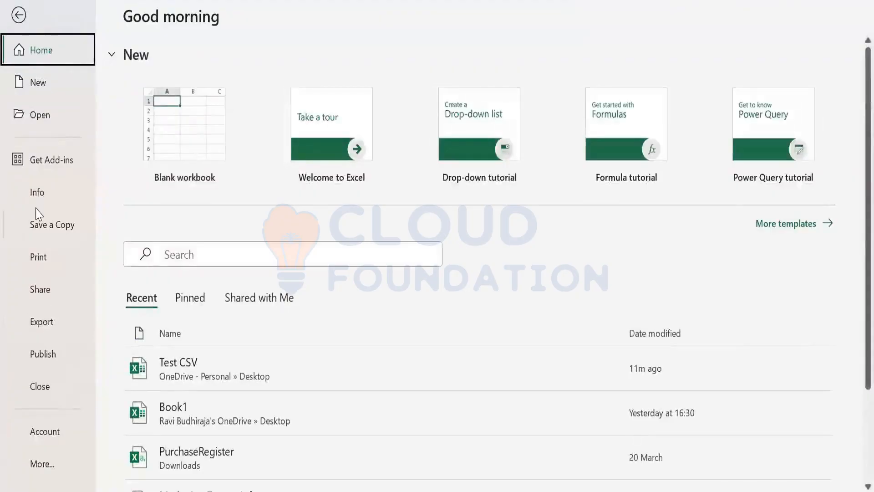
left_click(54, 226)
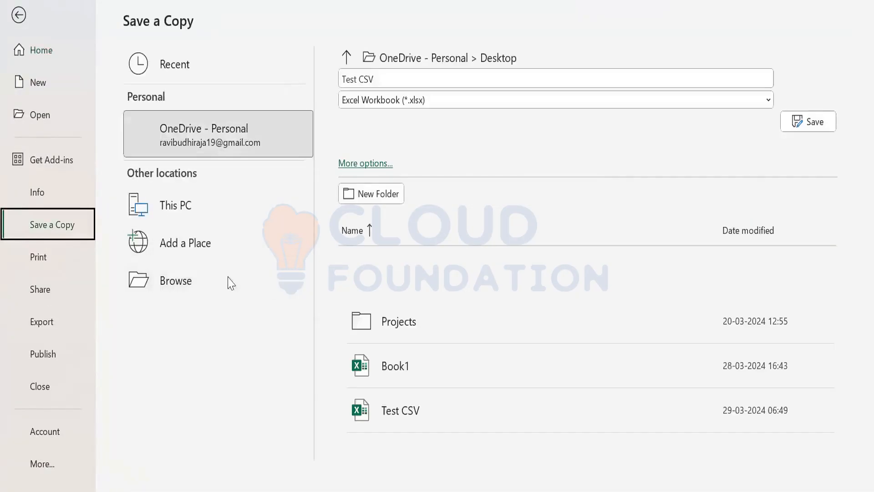
left_click(655, 100)
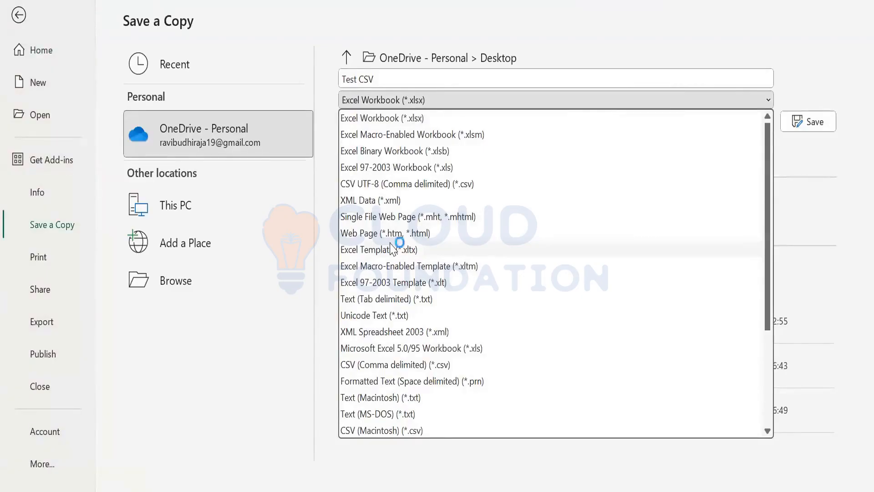
scroll(392, 250, "down", 1)
left_click(394, 316)
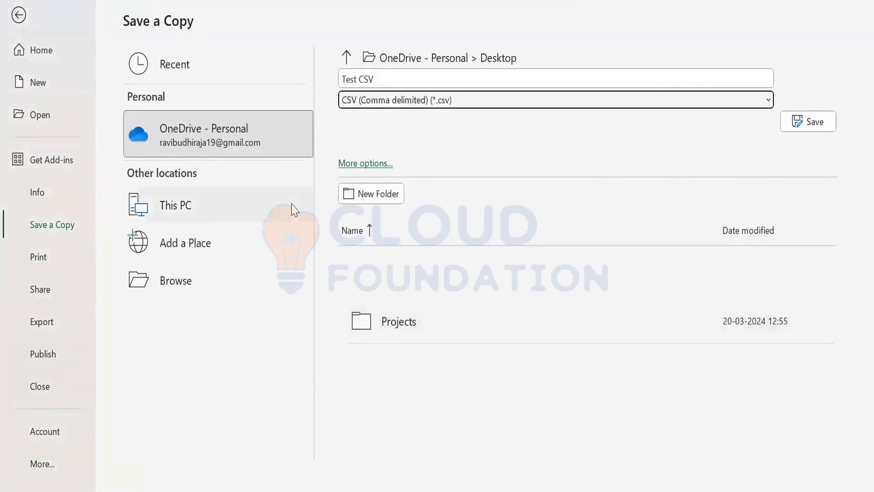
left_click(200, 279)
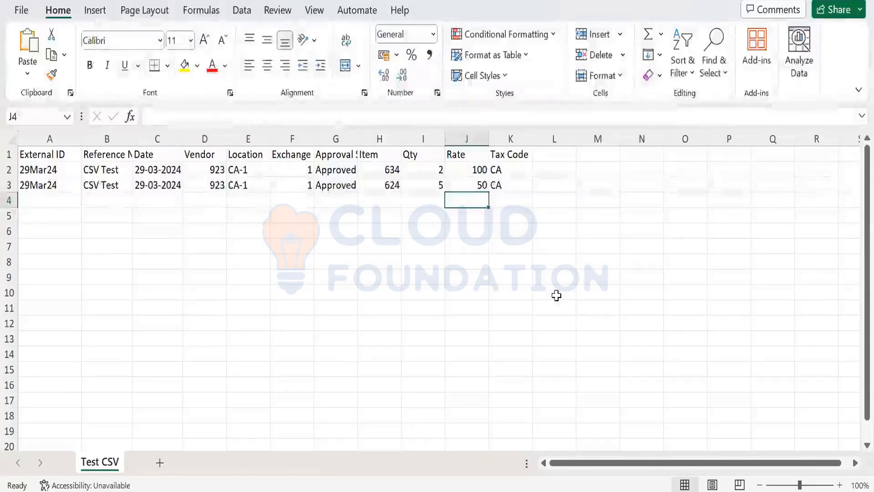
- Apply the custom date format dd/mm/yyyy to the dates in C2:C3
left_click(156, 171)
key("shift+Down")
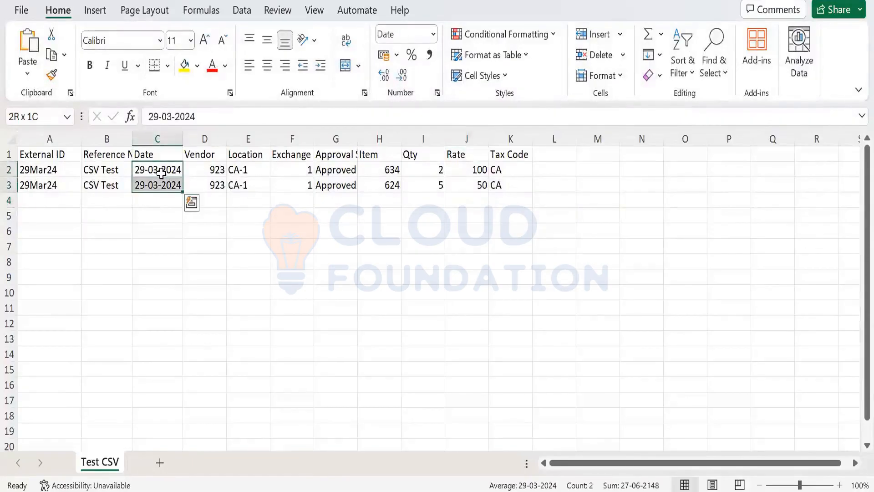
right_click(161, 172)
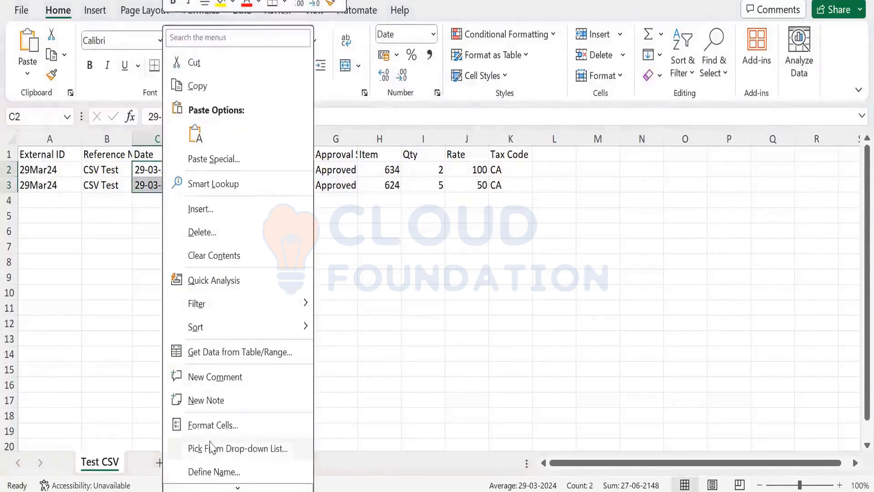
left_click(230, 426)
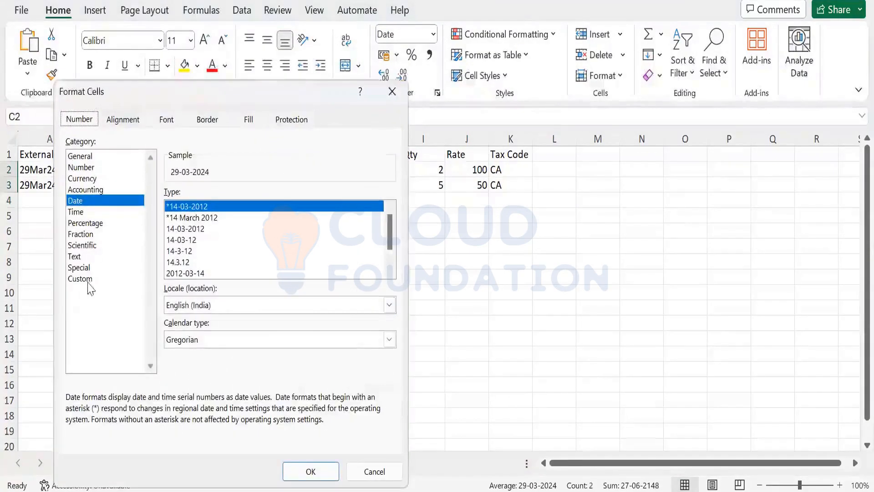
left_click(86, 280)
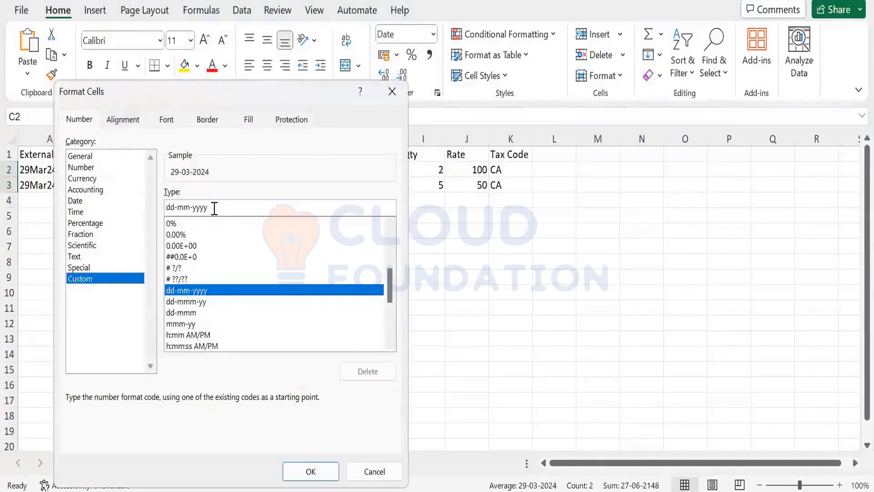
left_click(218, 209)
key("BackSpace")
key("BackSpace")
key("BackSpace")
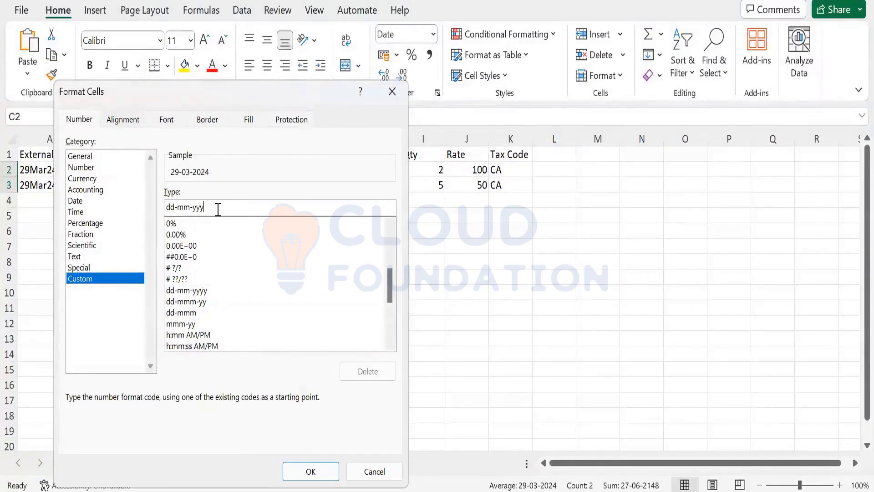
key("BackSpace")
key("BackSpace")
key("BackSpace")
key("BackSpace")
key("BackSpace")
key("BackSpace")
key("BackSpace")
type("dd/")
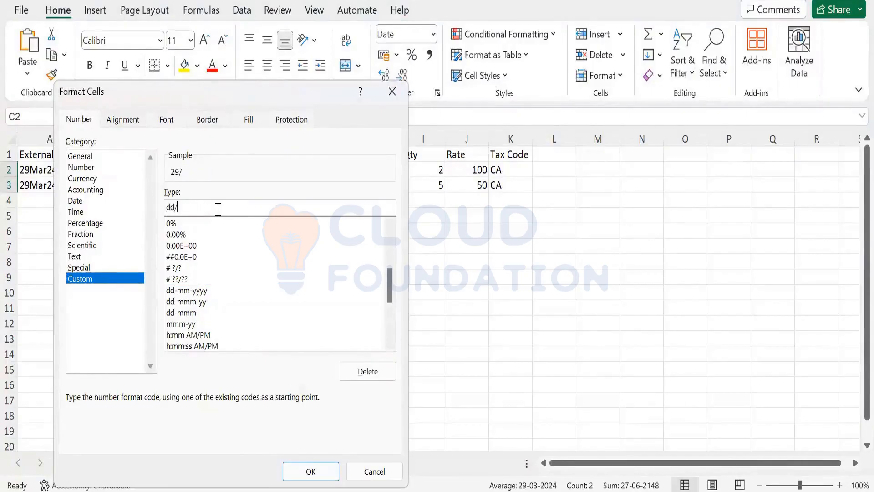
type("mm/yyyy")
left_click(302, 471)
left_click(215, 265)
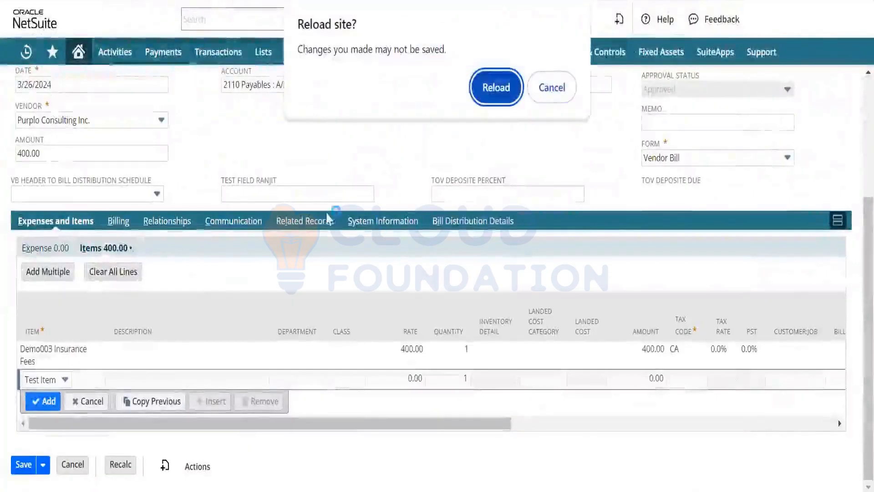
- In NetSuite, cancel the page reload and open the Import CSV Records assistant, leaving the unsaved bill
left_click(552, 87)
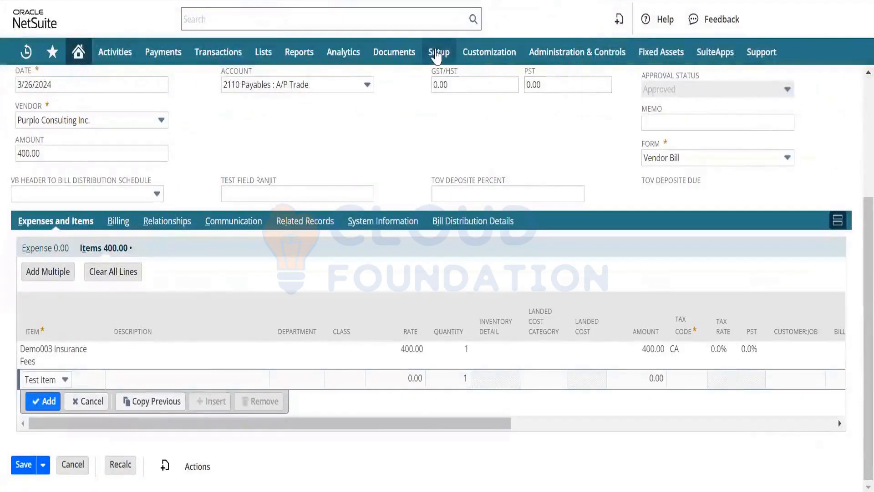
mouse_move(437, 52)
mouse_move(455, 269)
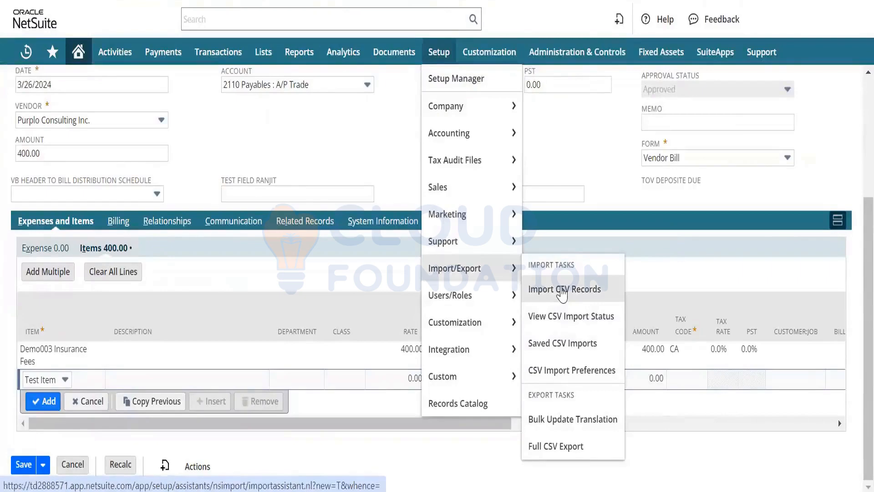
left_click(563, 292)
left_click(498, 115)
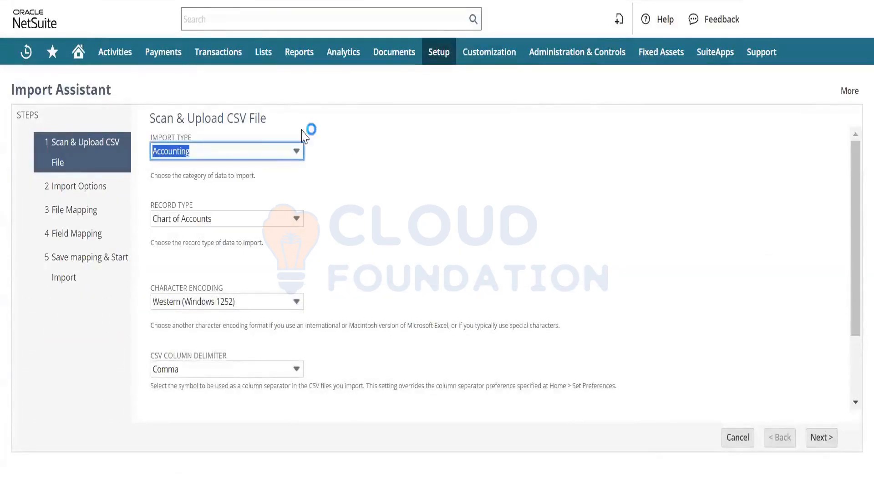
- View the available import types and the record types offered for Accounting imports
left_click(265, 157)
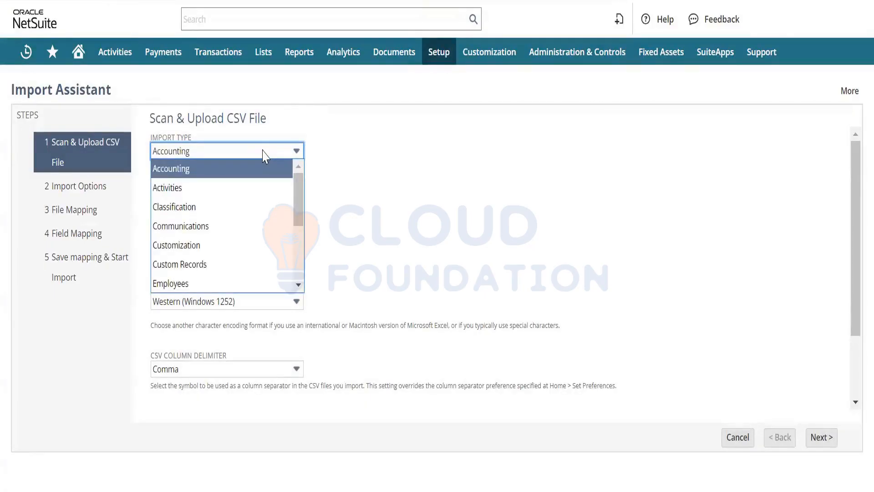
left_click(265, 157)
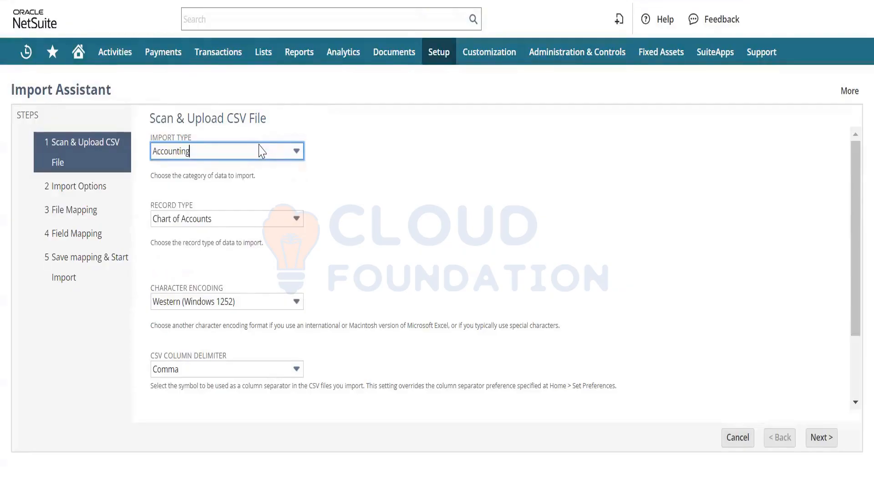
left_click(261, 151)
left_click(261, 151)
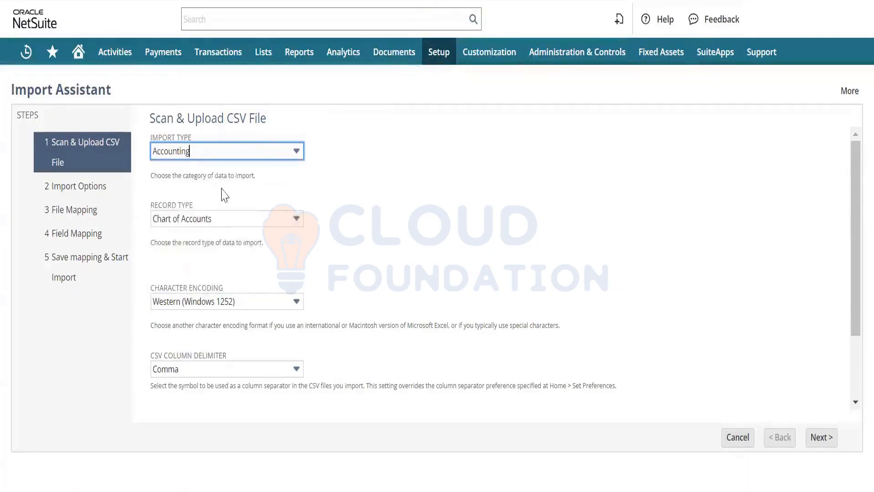
left_click(249, 220)
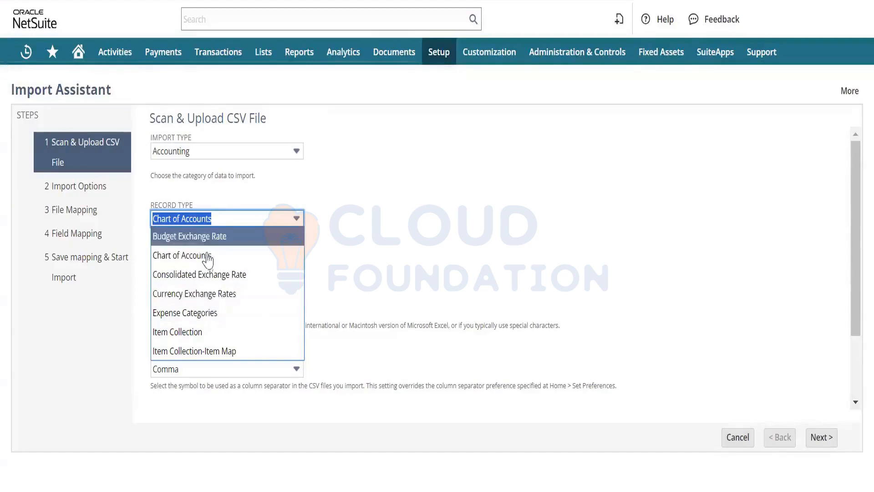
left_click(337, 171)
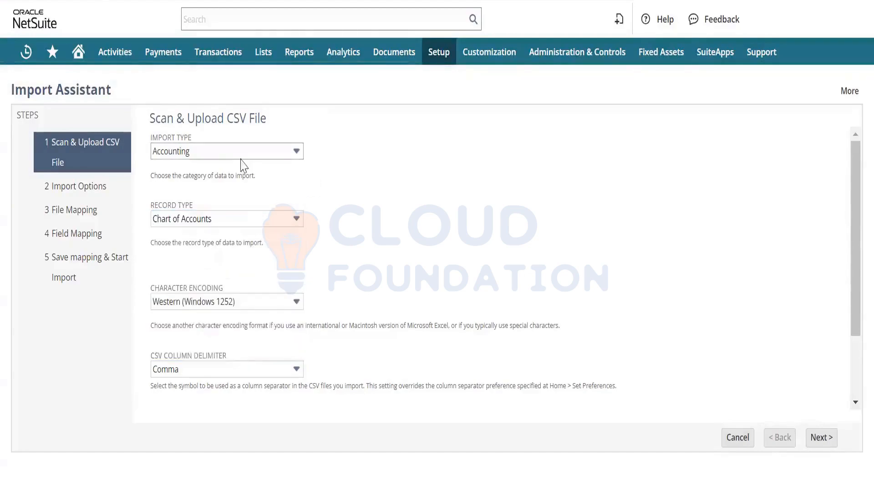
- Set the import type to Classification and view its record types
left_click(229, 153)
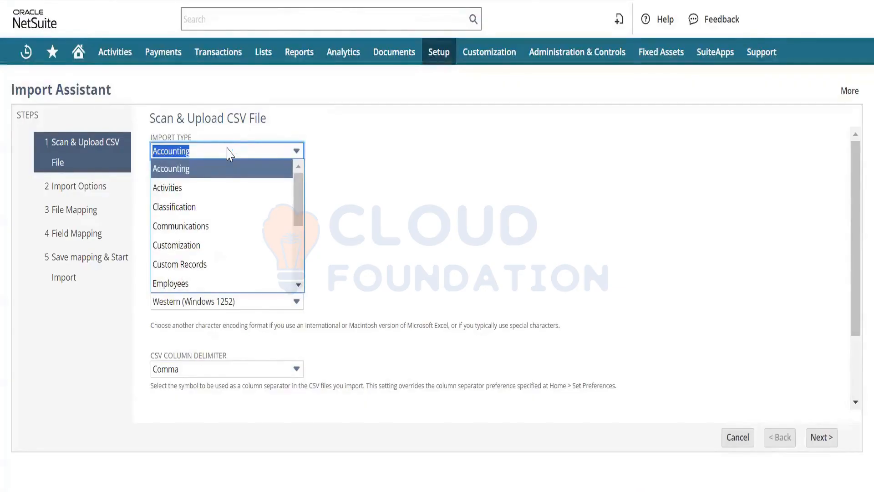
left_click(222, 208)
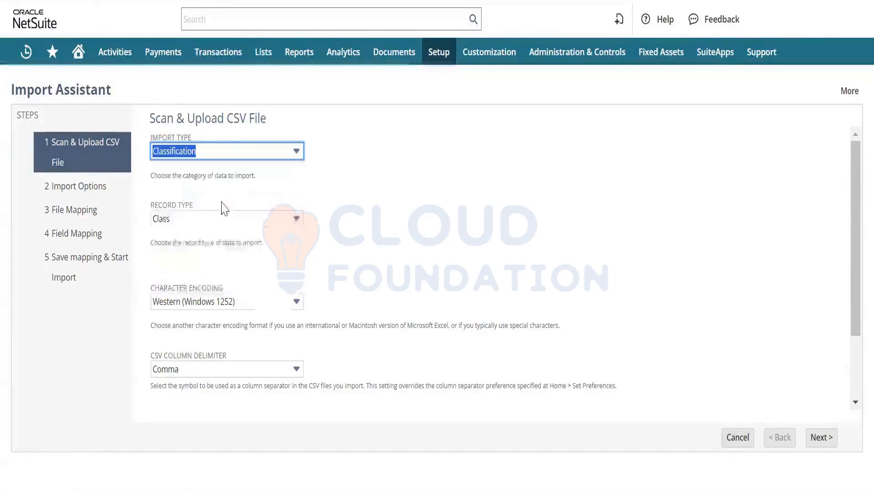
left_click(253, 223)
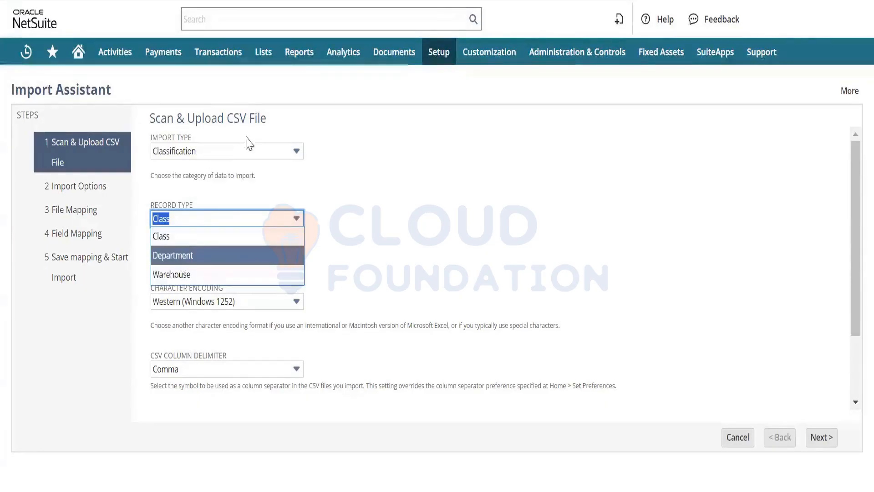
- Set the import type to Relationships and look through its record types
left_click(262, 151)
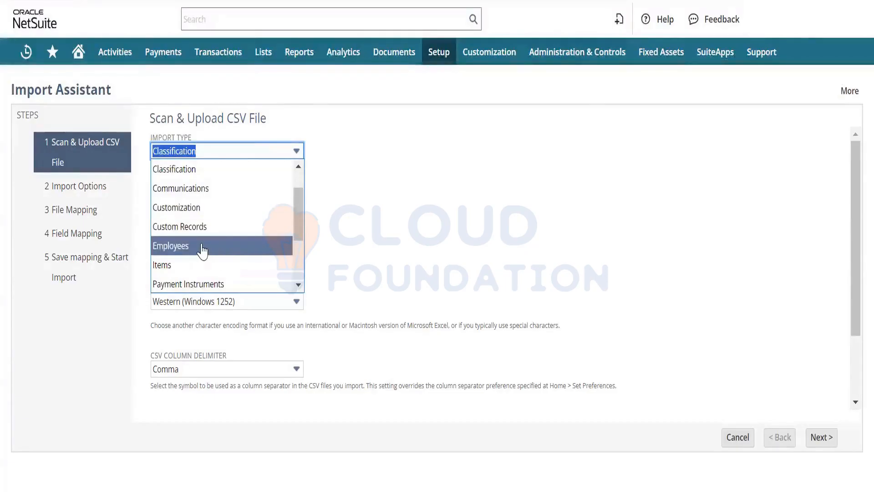
scroll(202, 251, "down", 1)
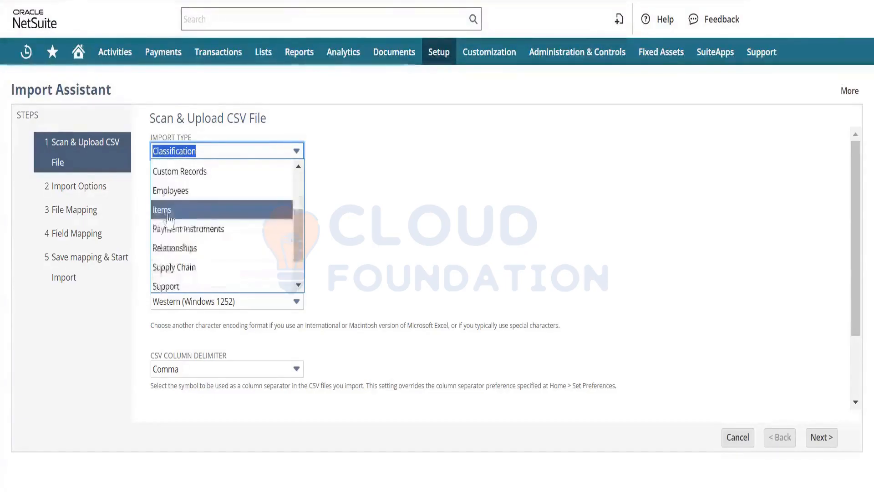
left_click(179, 248)
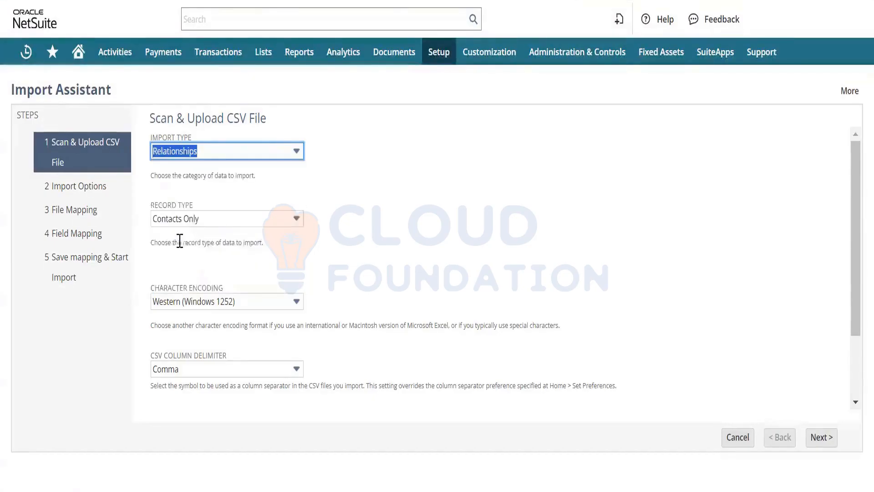
left_click(239, 219)
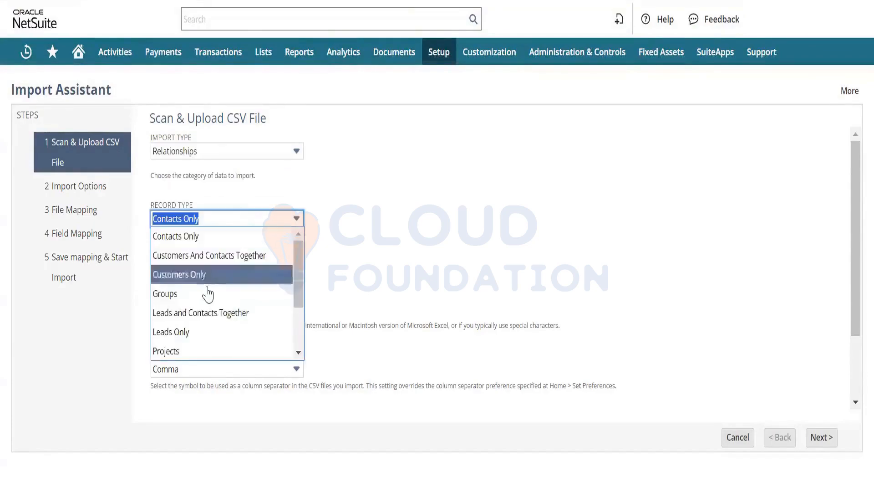
scroll(208, 292, "down", 2)
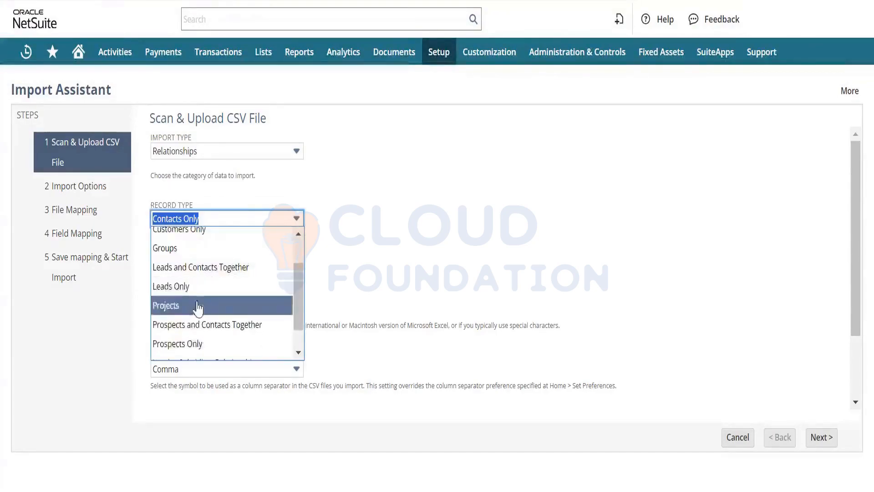
scroll(198, 302, "down", 2)
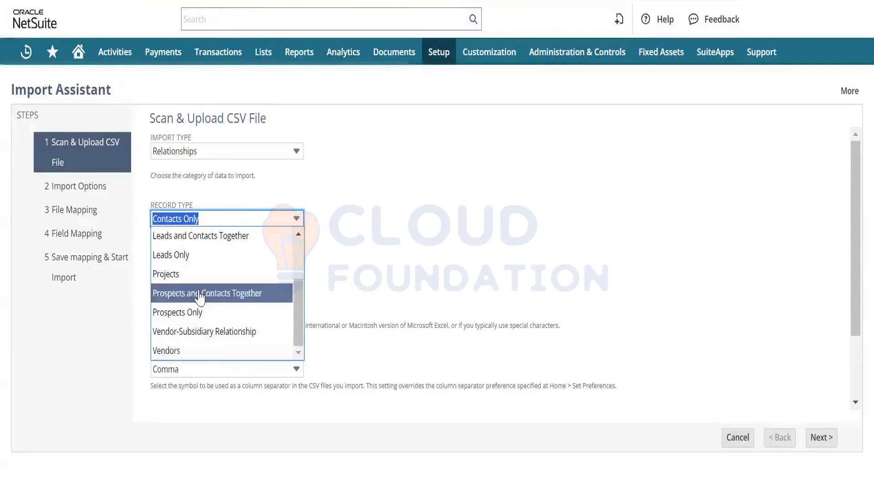
scroll(198, 295, "up", 4)
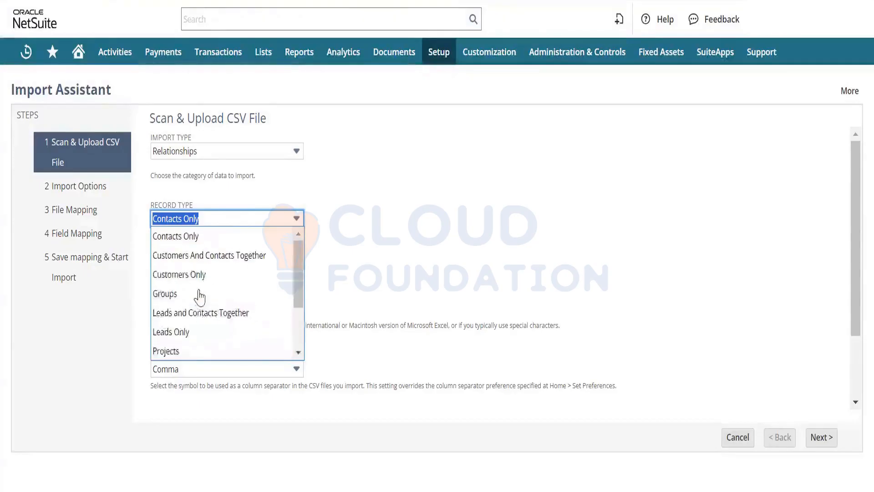
- Set the import type to Transactions and the record type to Vendor Bill
left_click(269, 151)
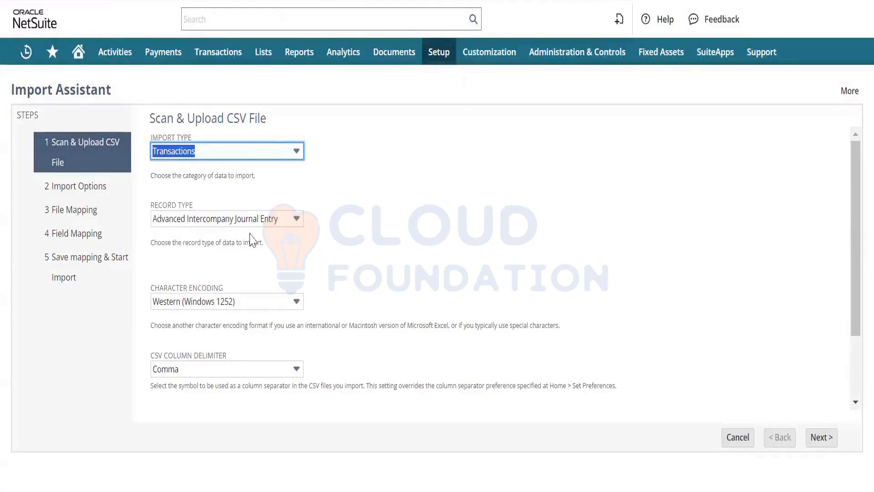
left_click(282, 224)
scroll(230, 264, "down", 5)
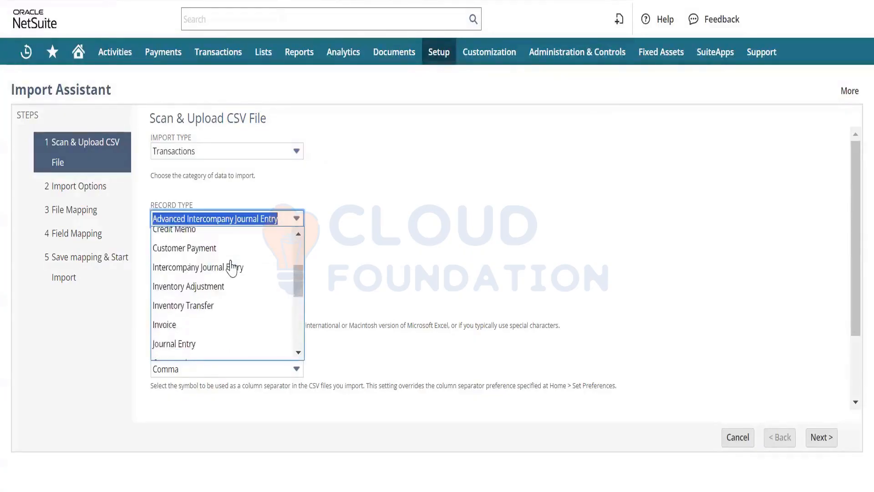
scroll(232, 269, "down", 4)
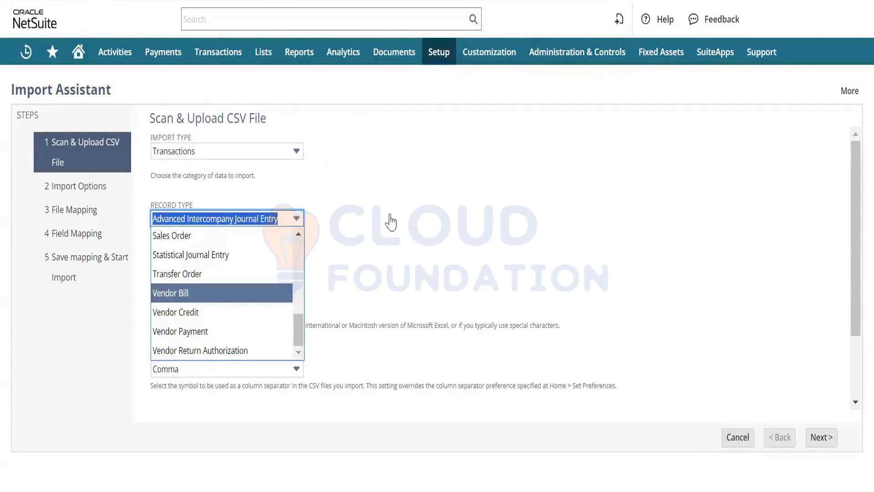
key("Return")
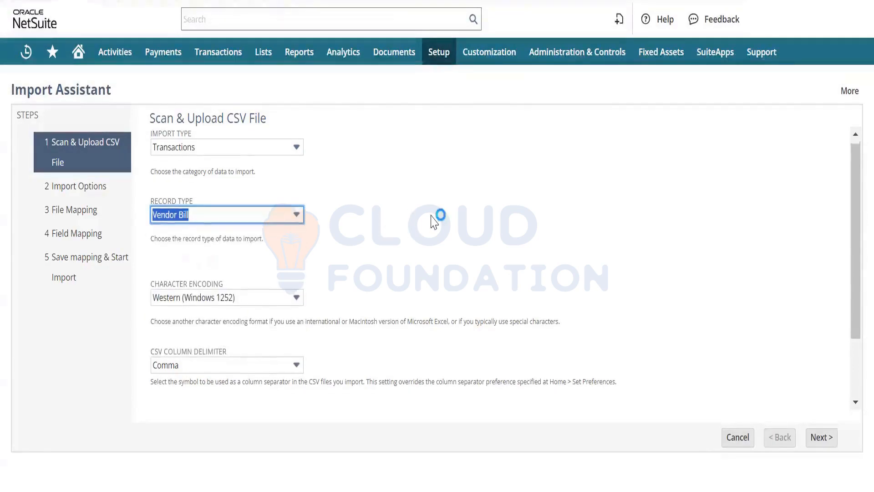
- Select Test CSV.csv as the single comma-delimited file to upload and continue to the import options
scroll(434, 222, "down", 2)
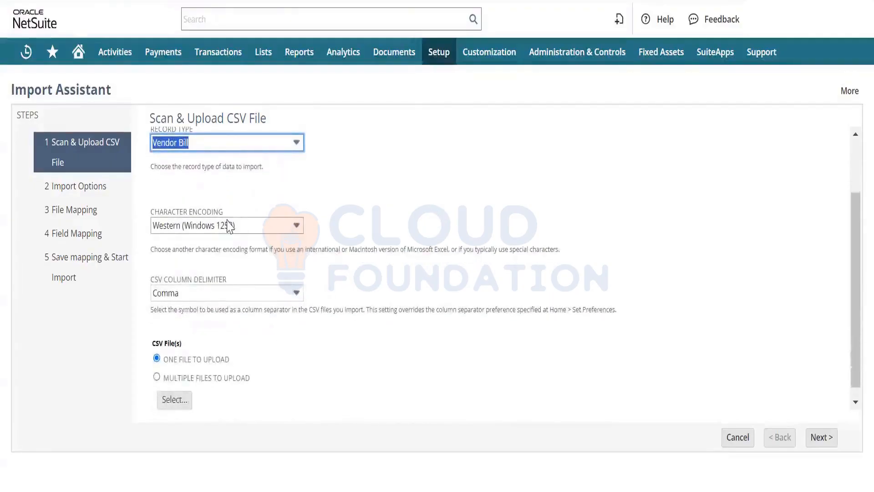
left_click(251, 293)
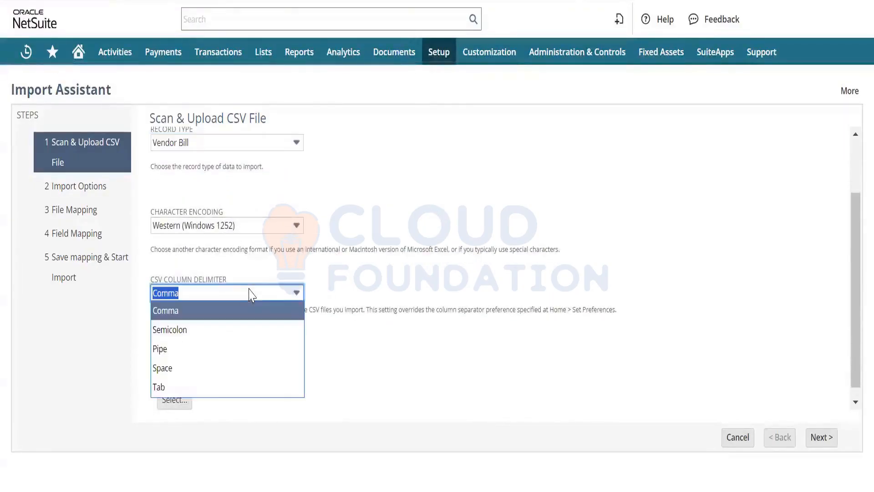
left_click(250, 294)
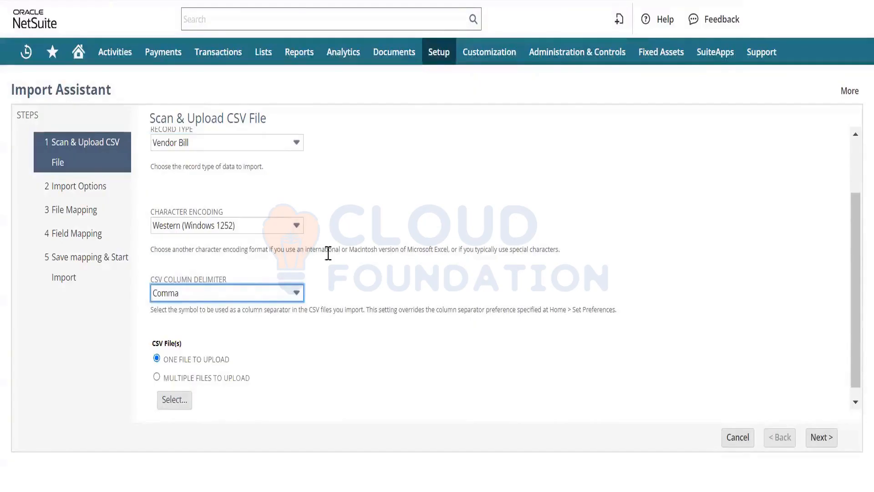
scroll(361, 248, "down", 1)
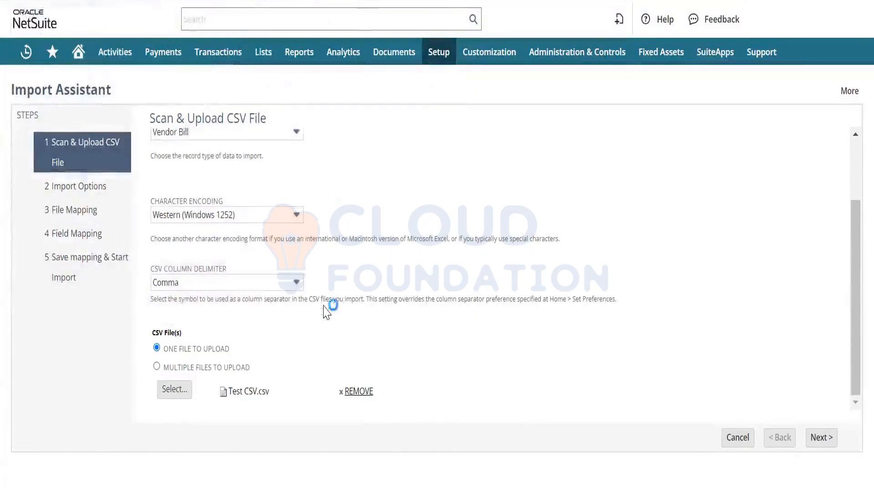
left_click(822, 444)
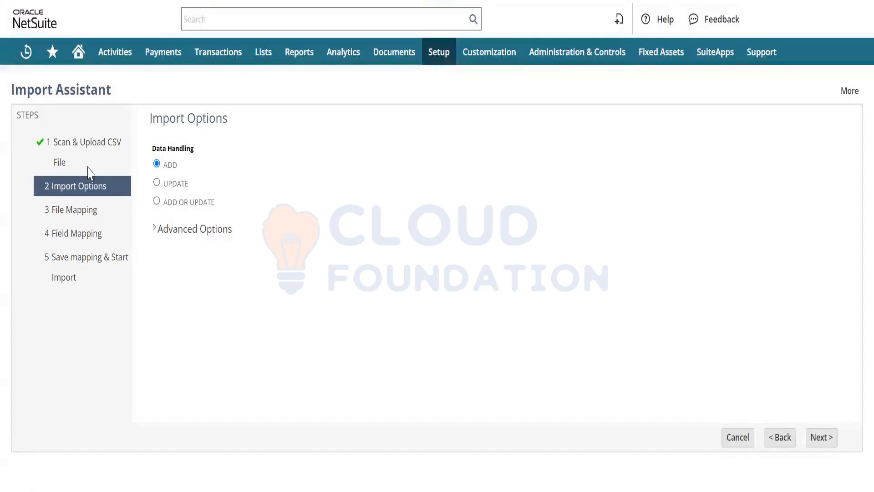
- Expand the advanced import options, review them and keep Vendor Bill as the custom form
left_click(155, 229)
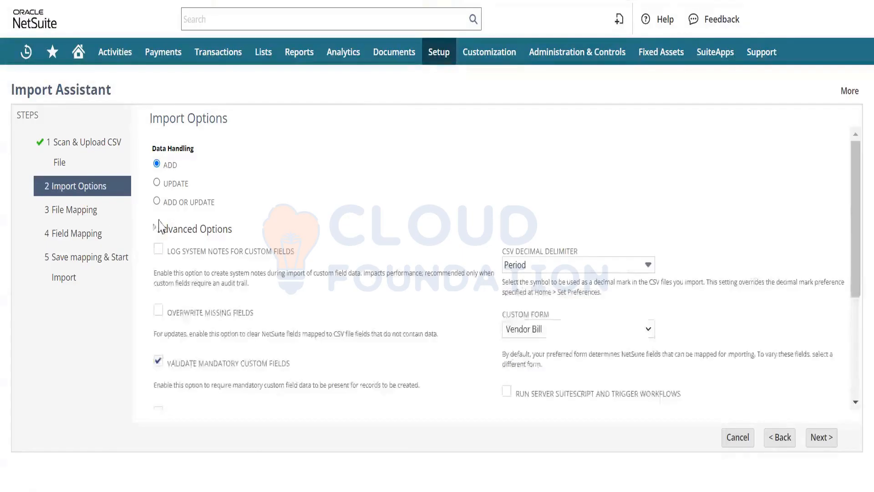
scroll(364, 275, "down", 5)
scroll(364, 275, "up", 2)
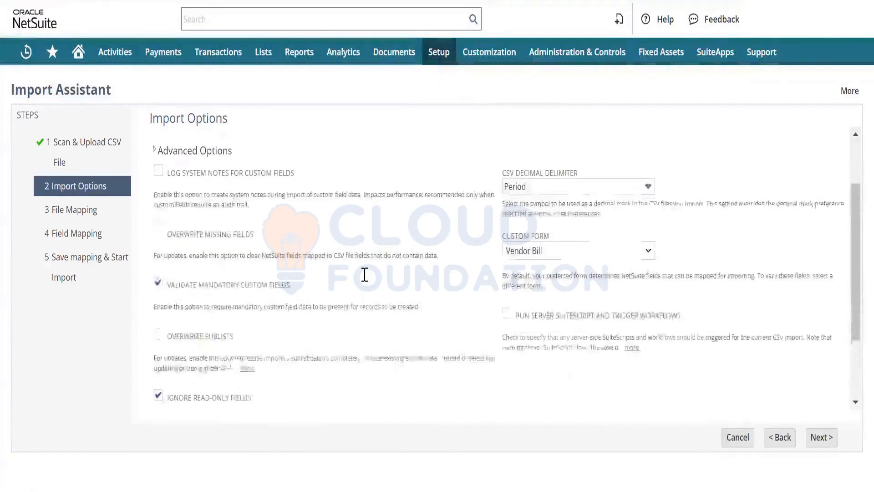
scroll(365, 275, "down", 3)
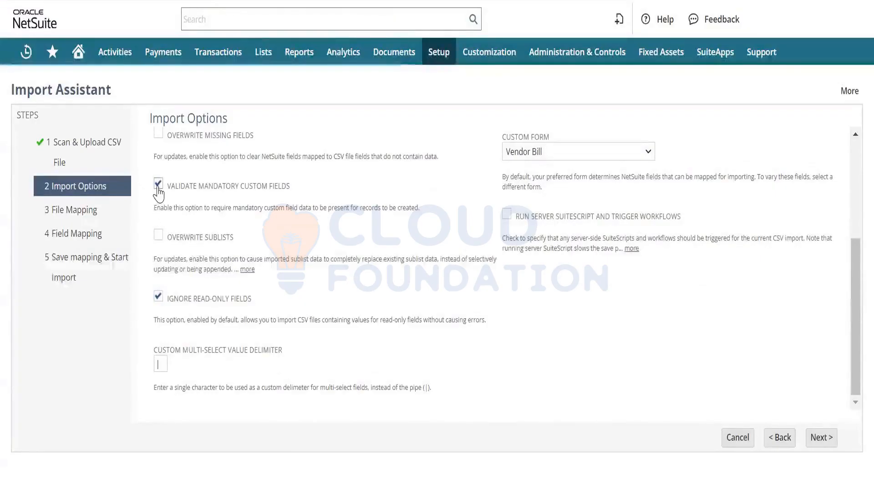
scroll(311, 191, "up", 2)
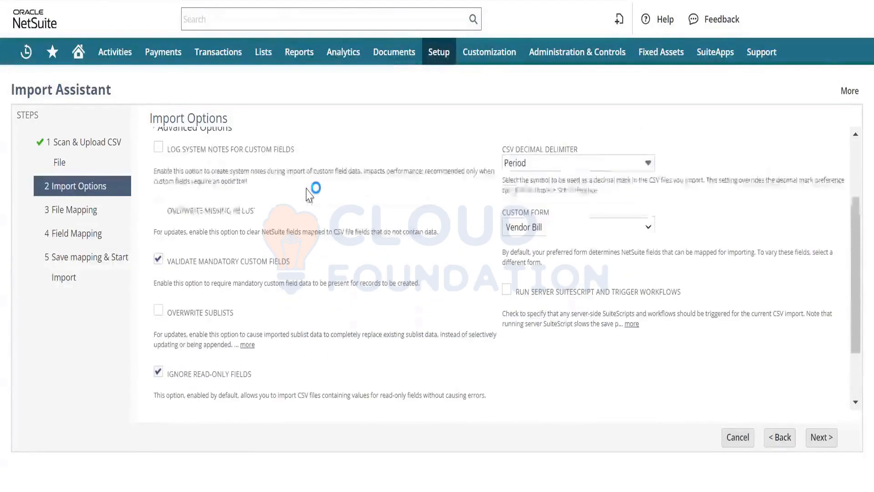
left_click(611, 228)
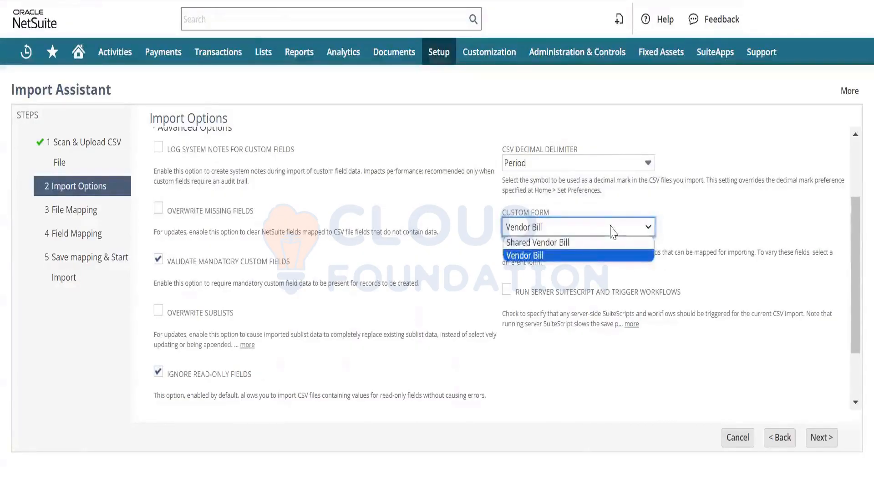
left_click(611, 228)
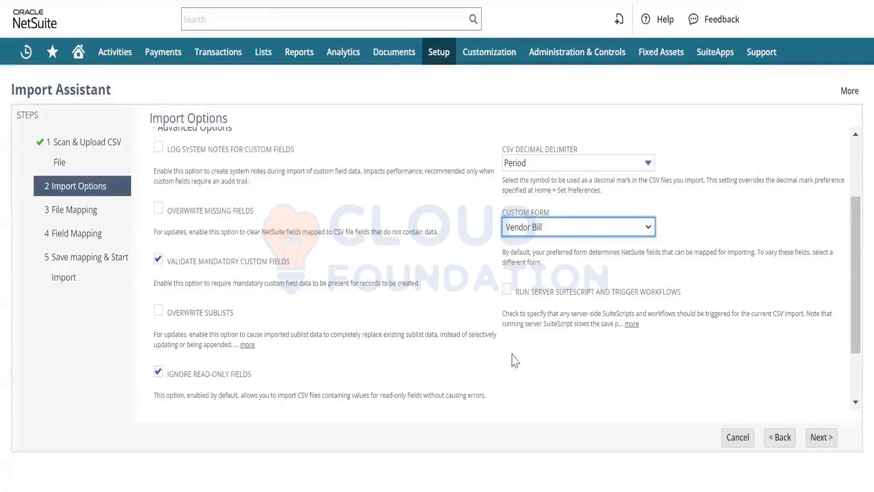
- Enable Run Server SuiteScript and Trigger Workflows for the import and continue to the field mapping
left_click(507, 291)
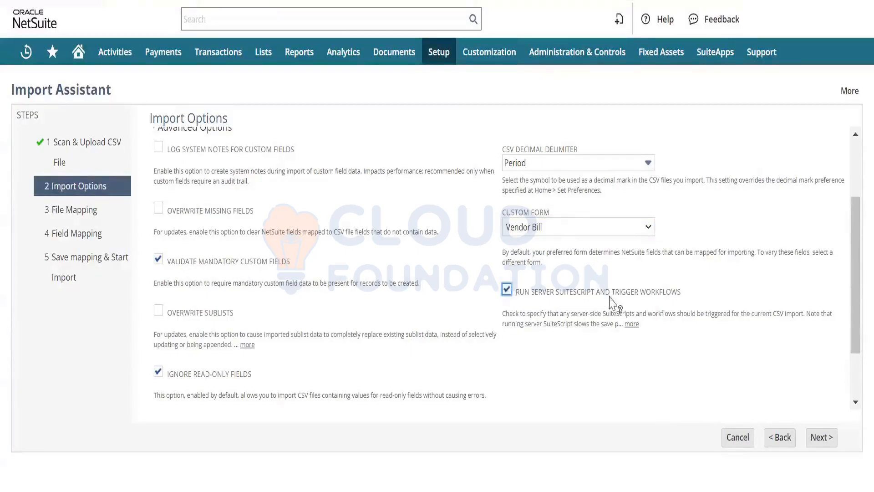
scroll(635, 308, "down", 2)
scroll(635, 309, "up", 1)
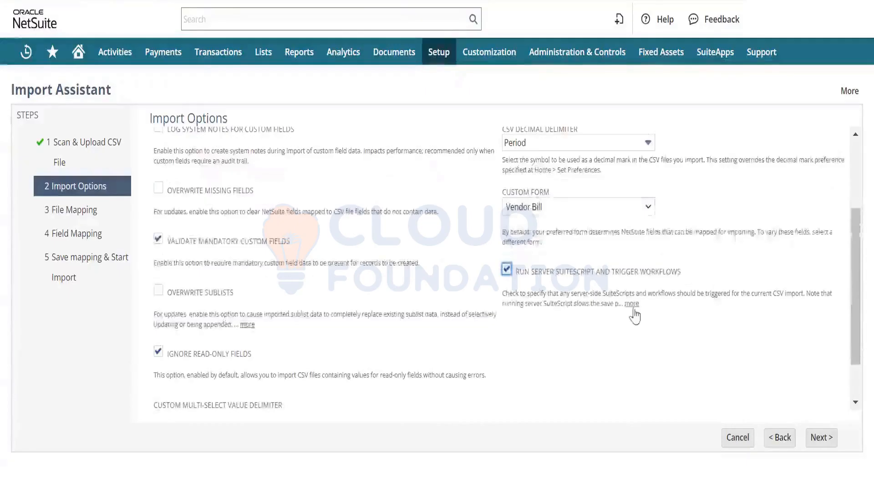
left_click(821, 438)
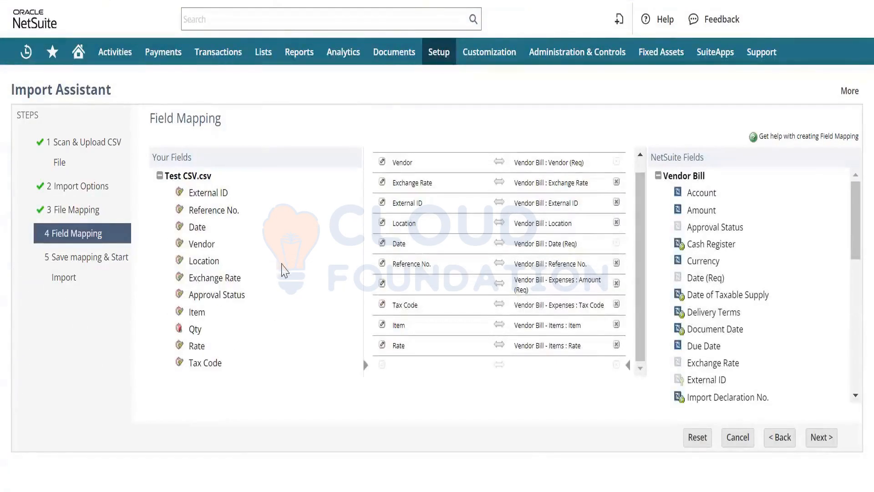
scroll(450, 256, "up", 1)
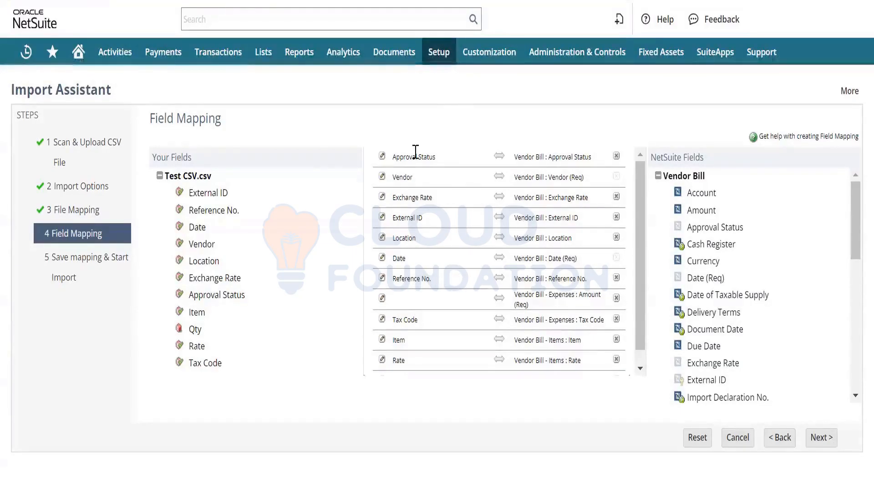
left_click_drag(393, 157, 432, 179)
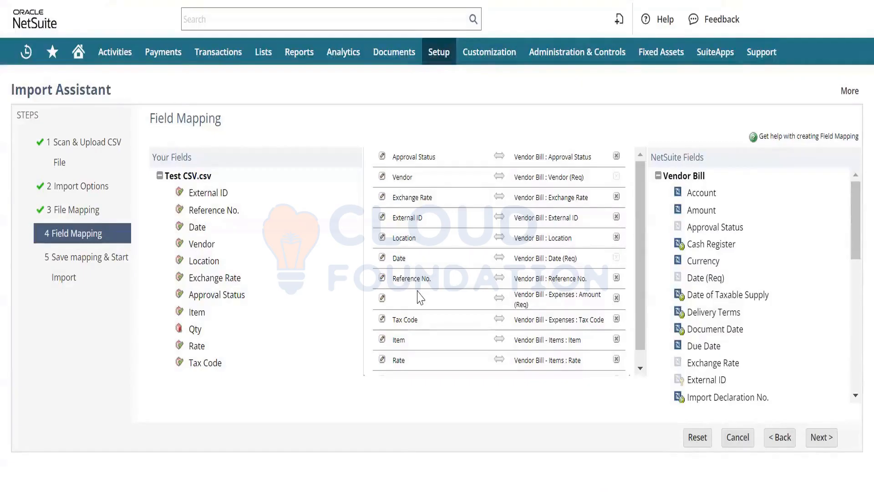
- Remove the Vendor Bill - Expenses sublist mappings and add the Qty and Tax Code columns to the empty mapping rows
left_click(617, 299)
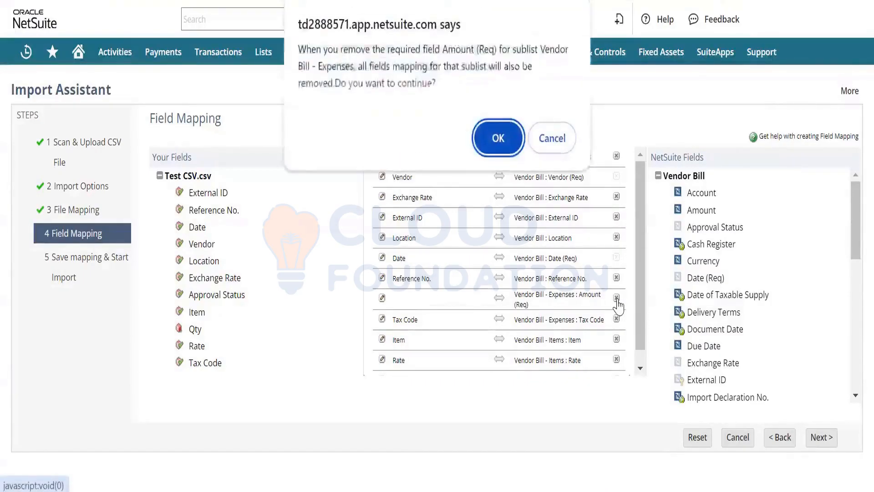
left_click(498, 138)
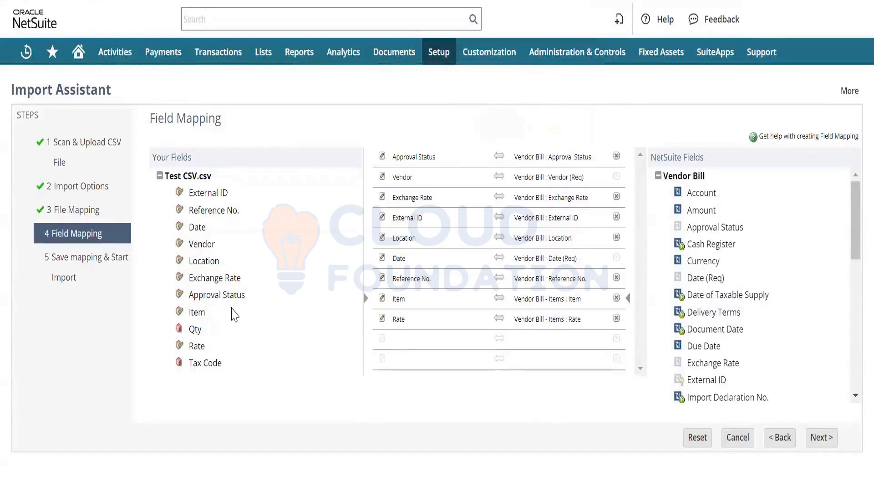
left_click(399, 343)
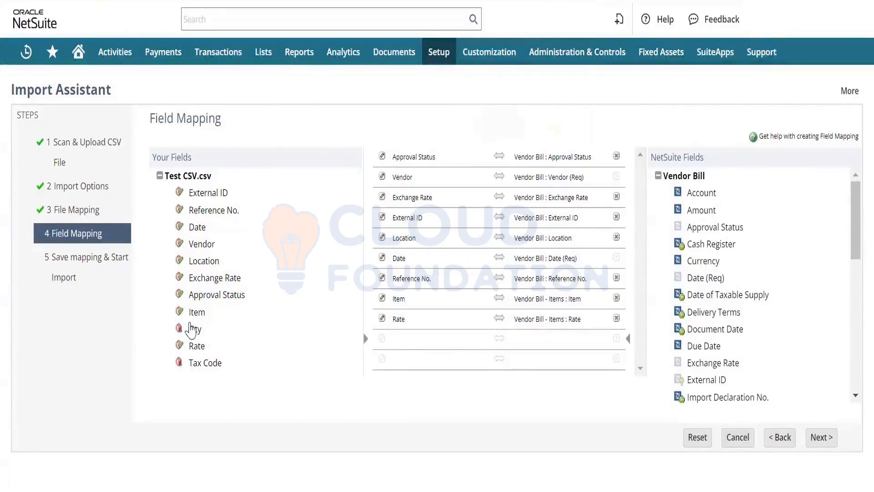
left_click(193, 329)
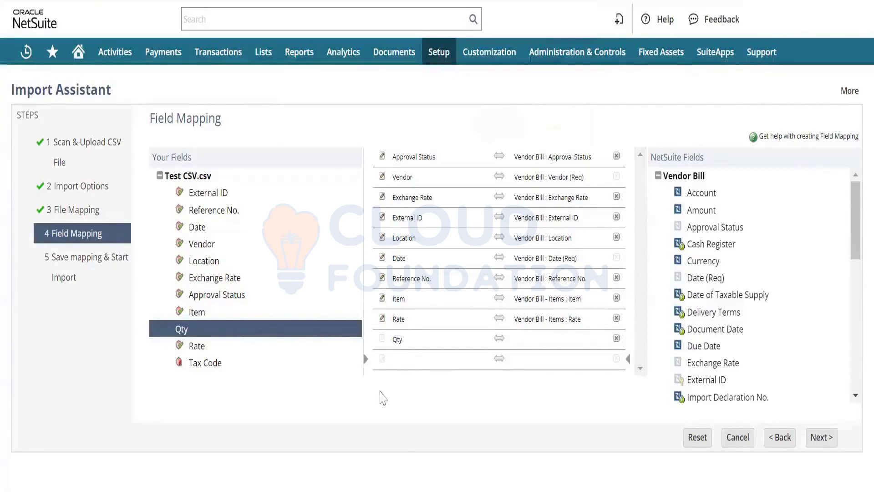
left_click(199, 363)
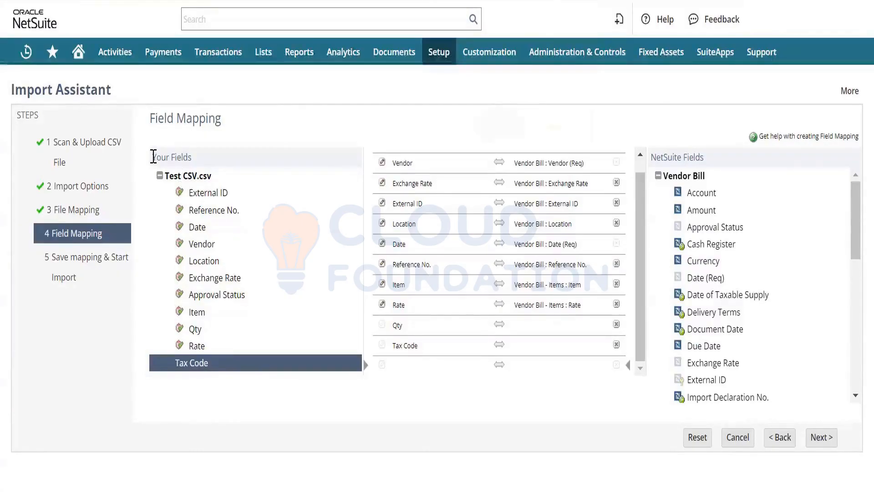
- Map the CSV column Qty to the Quantity field of the Vendor Bill - Items sublist
left_click_drag(153, 159, 245, 357)
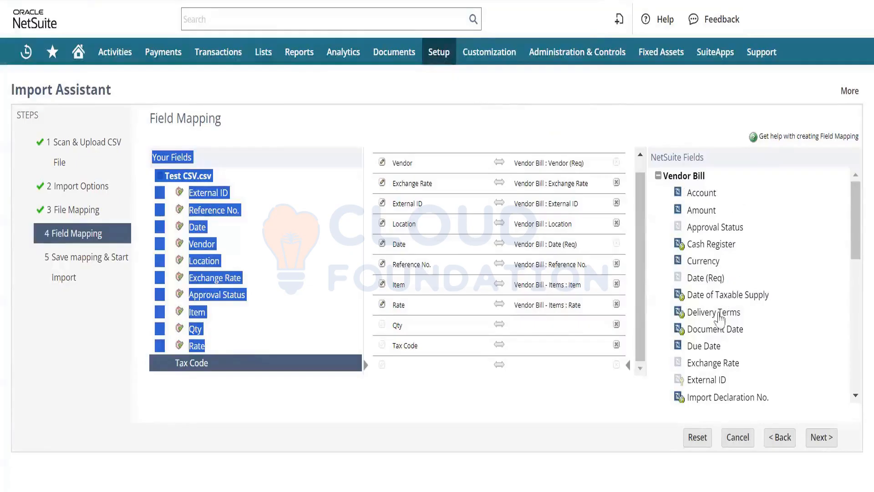
left_click(541, 327)
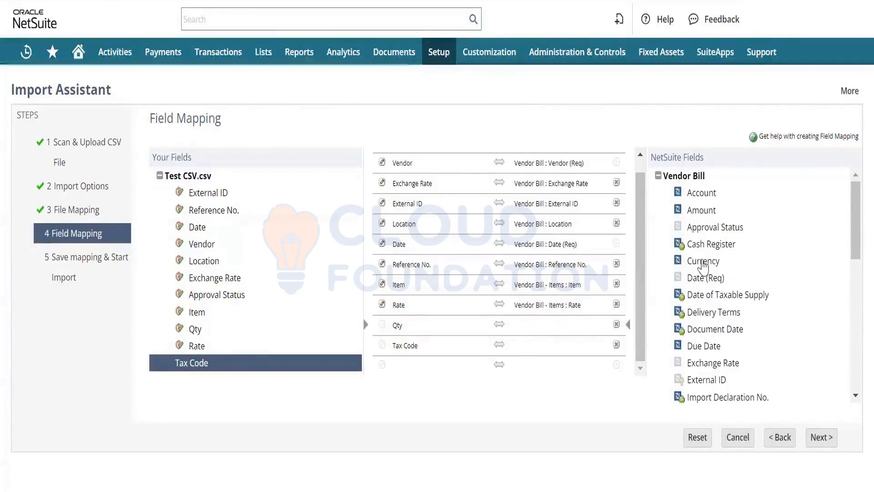
scroll(701, 273, "down", 2)
scroll(704, 265, "down", 7)
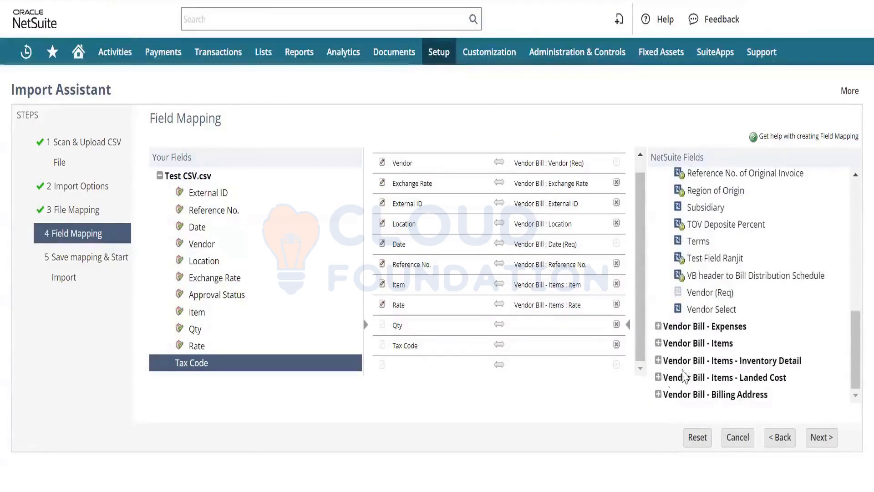
left_click(659, 344)
scroll(671, 378, "down", 3)
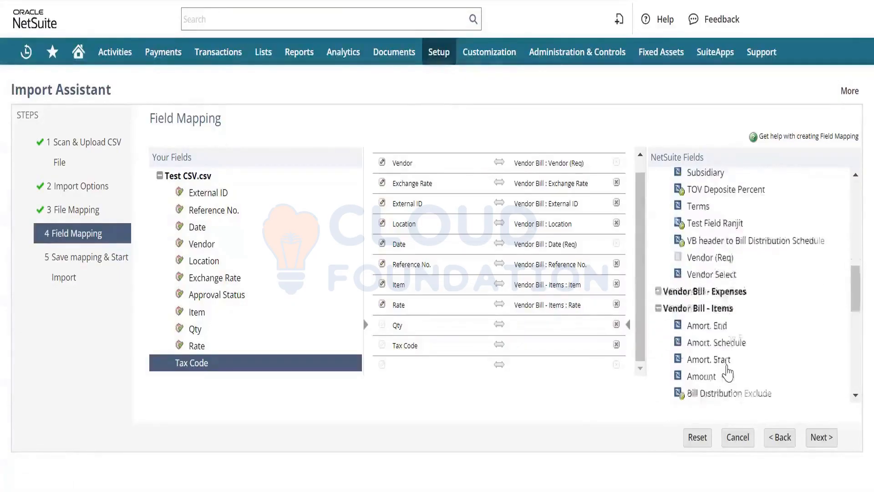
scroll(728, 371, "down", 6)
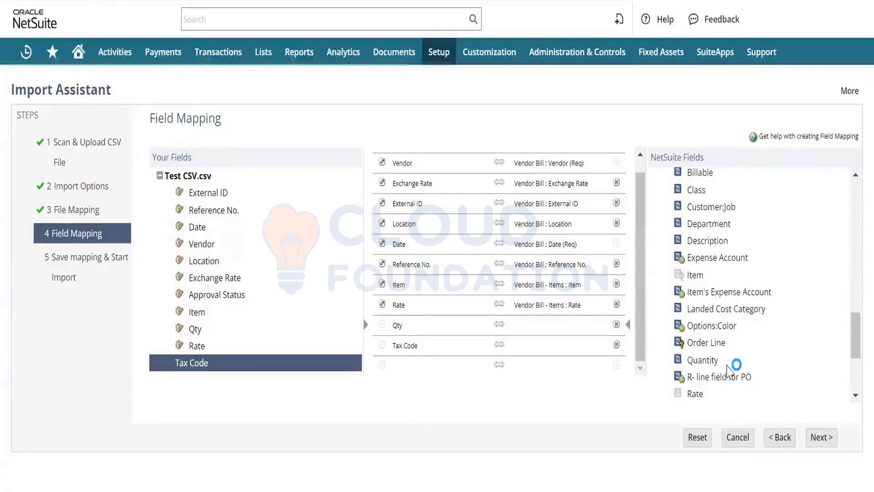
left_click(705, 337)
- Map the CSV column Tax Code to the Tax Code field of the Vendor Bill - Items sublist
scroll(705, 339, "down", 4)
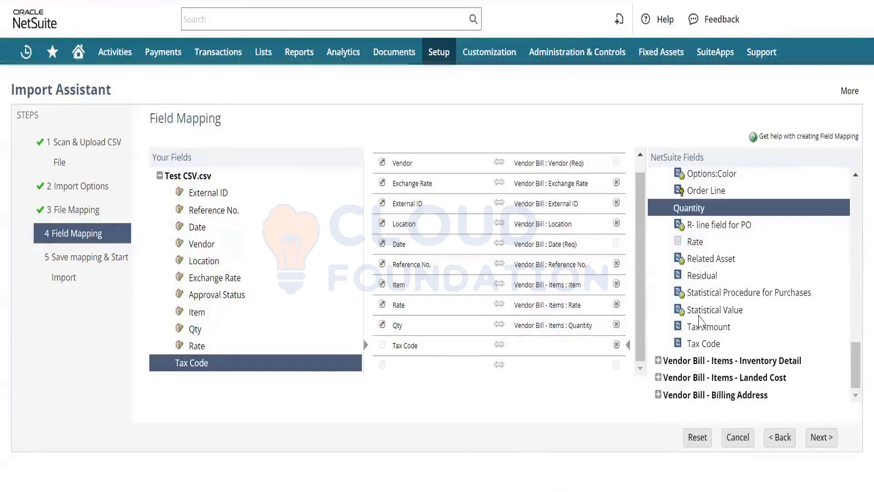
scroll(699, 319, "up", 4)
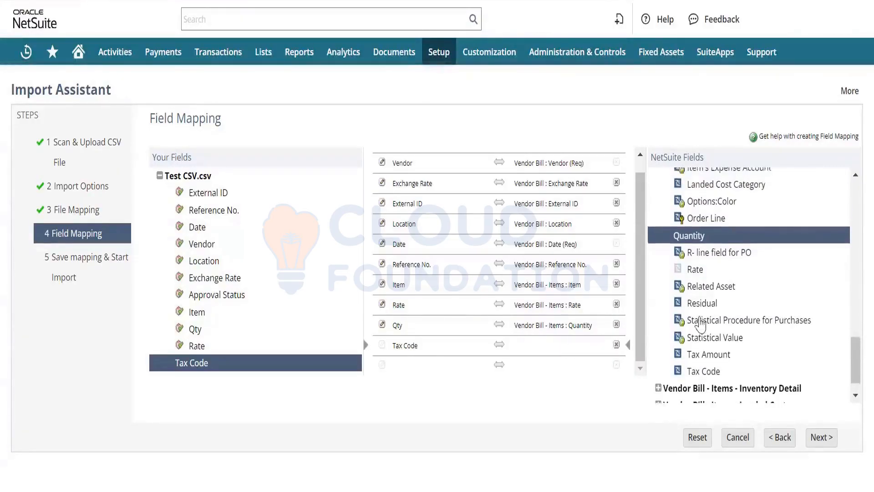
scroll(700, 324, "up", 6)
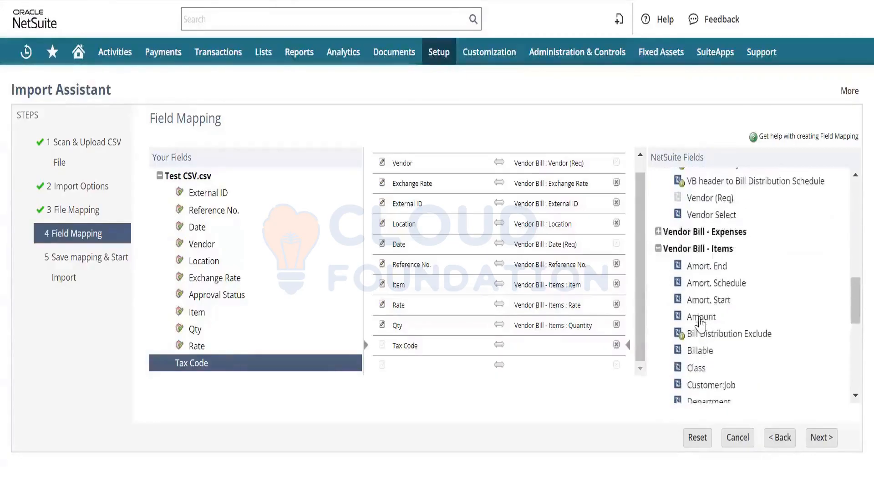
scroll(701, 324, "down", 4)
scroll(700, 324, "down", 6)
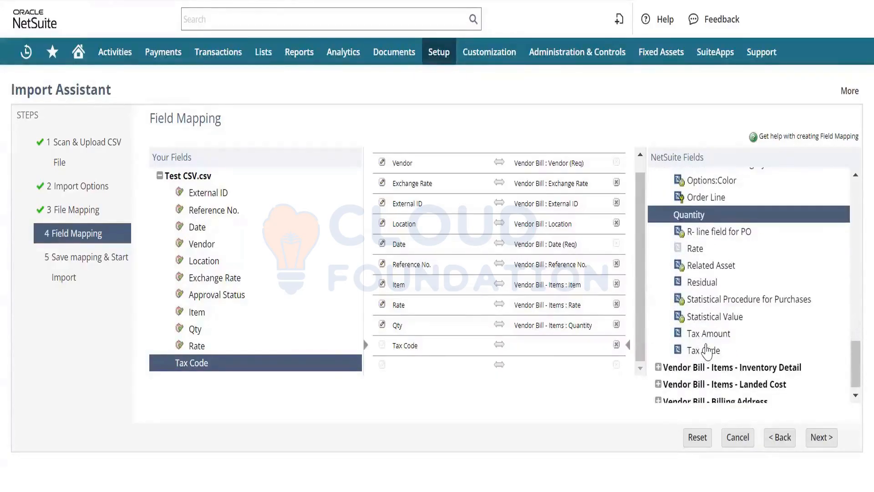
left_click(706, 351)
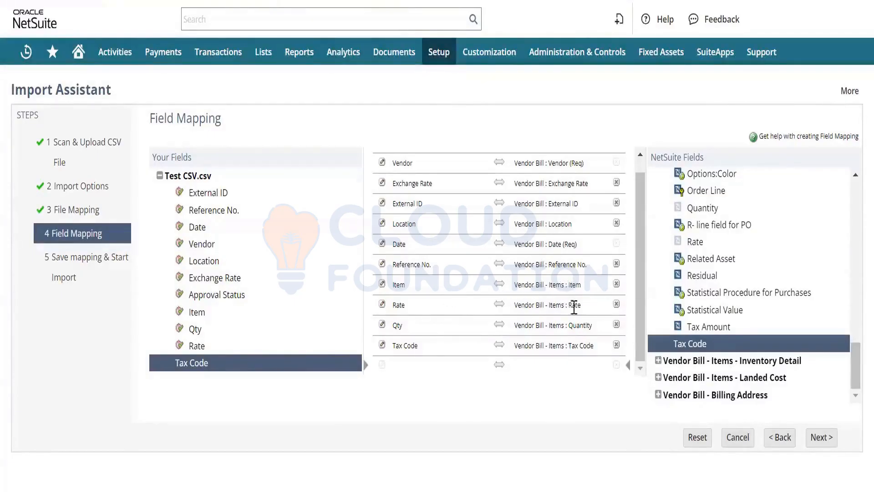
- Set the reference type of the Vendor mapping to Internal ID
scroll(444, 234, "up", 1)
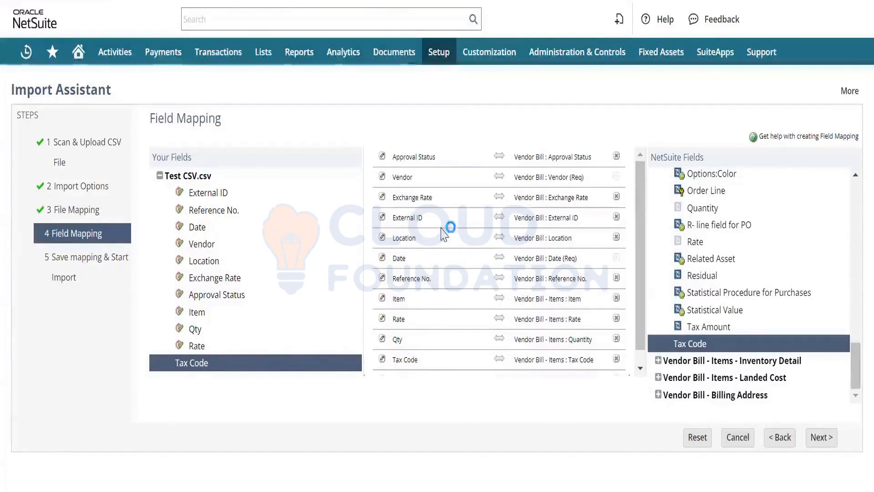
left_click(382, 178)
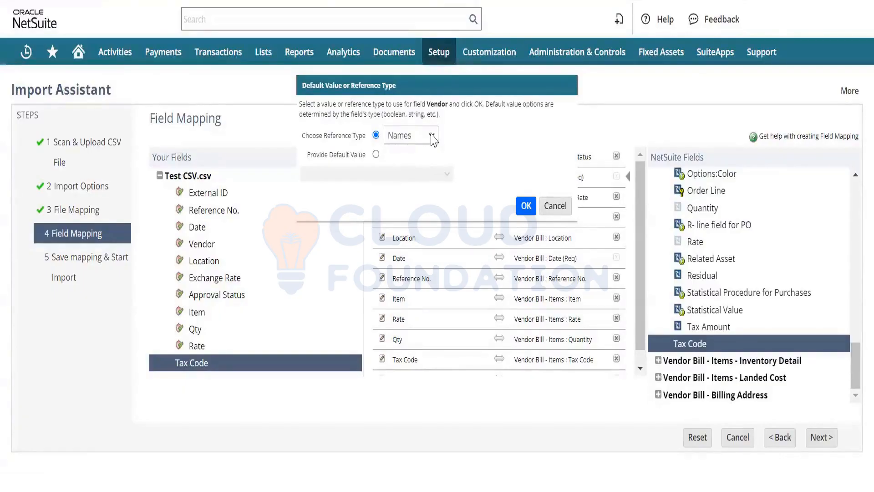
left_click(433, 137)
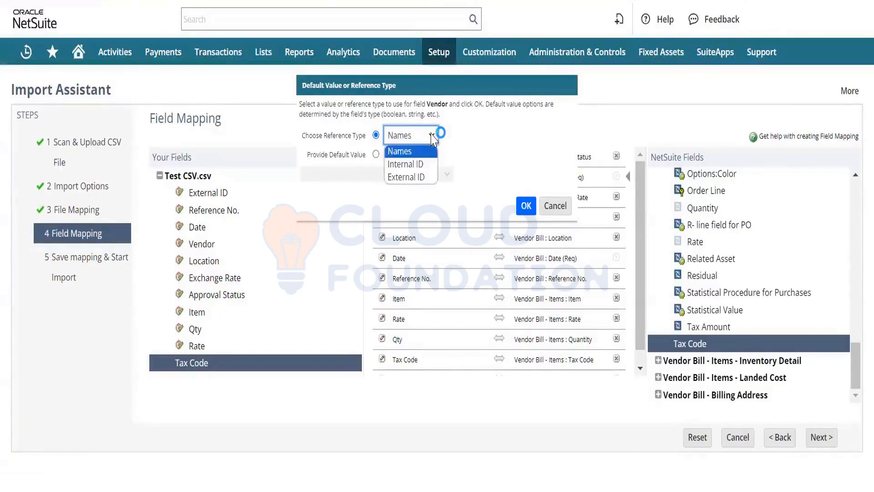
left_click(423, 164)
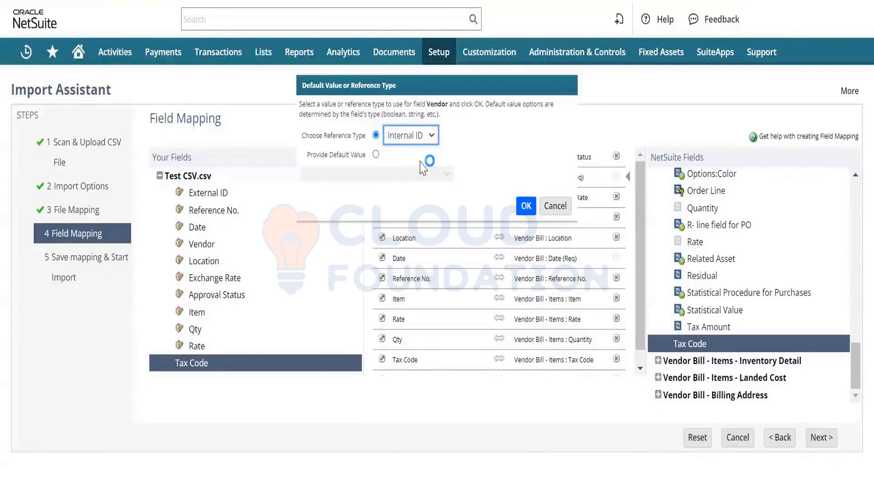
left_click(524, 206)
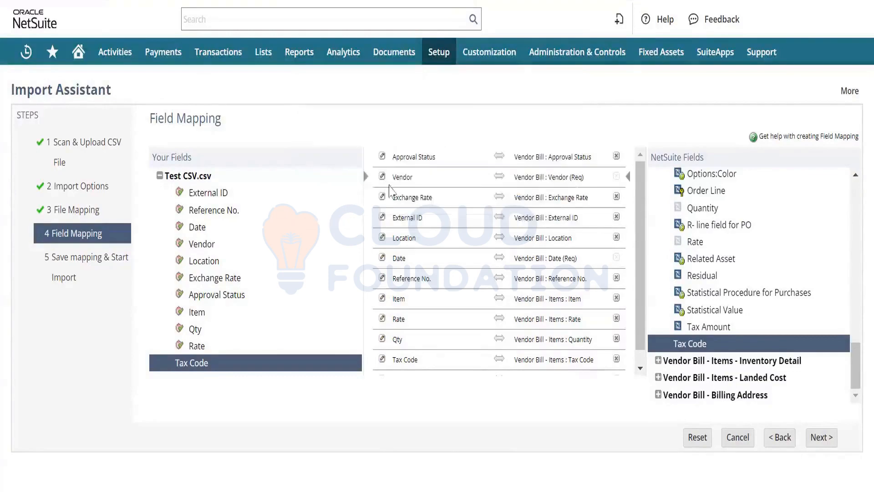
- Set the reference type of the Item mapping to Internal ID
left_click(382, 302)
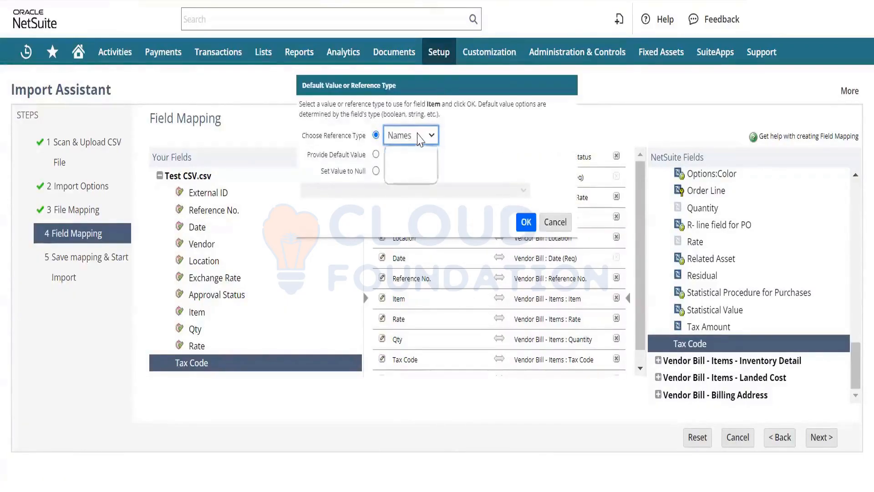
left_click(412, 135)
left_click(420, 159)
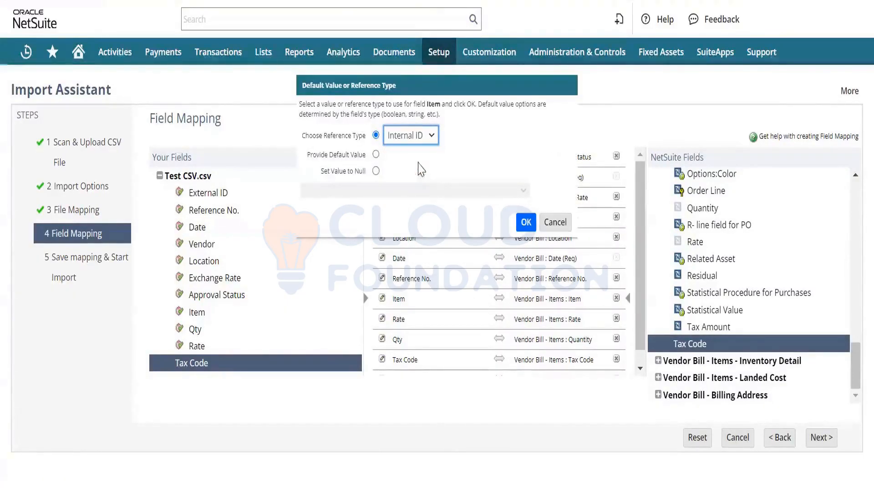
left_click(526, 222)
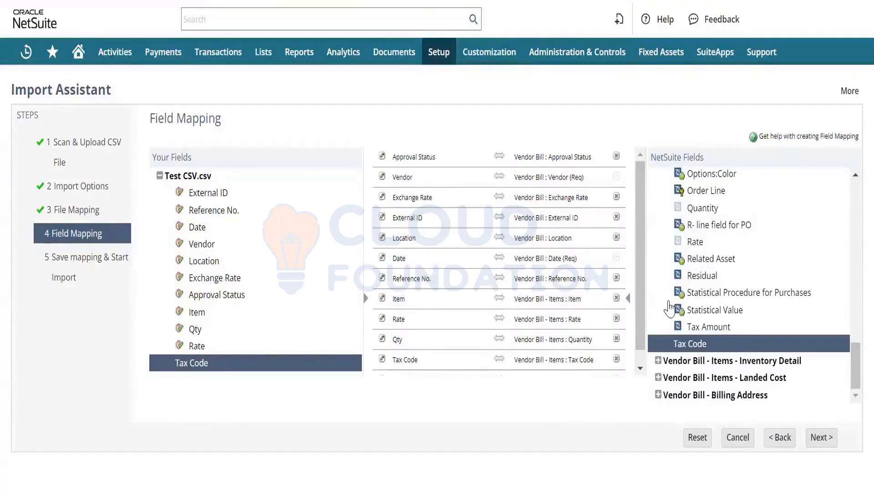
- Try to continue past the field mapping, go back to the import options and proceed to the field mapping again
left_click(822, 440)
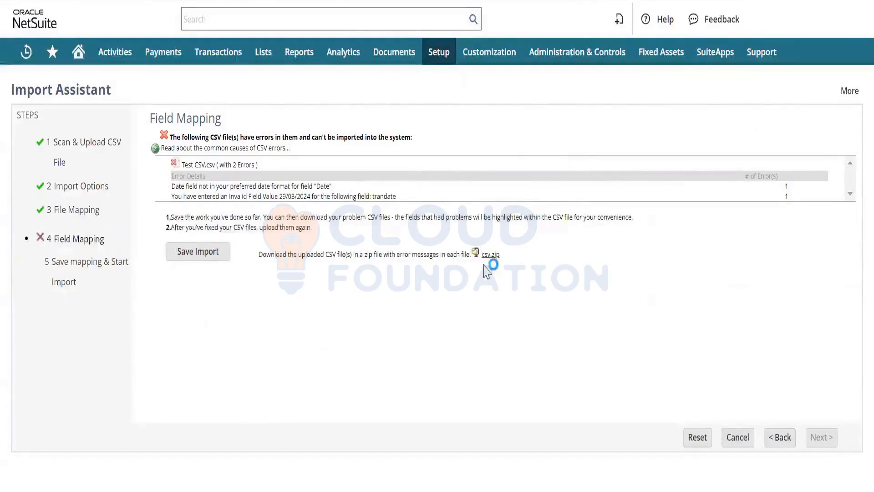
left_click(779, 437)
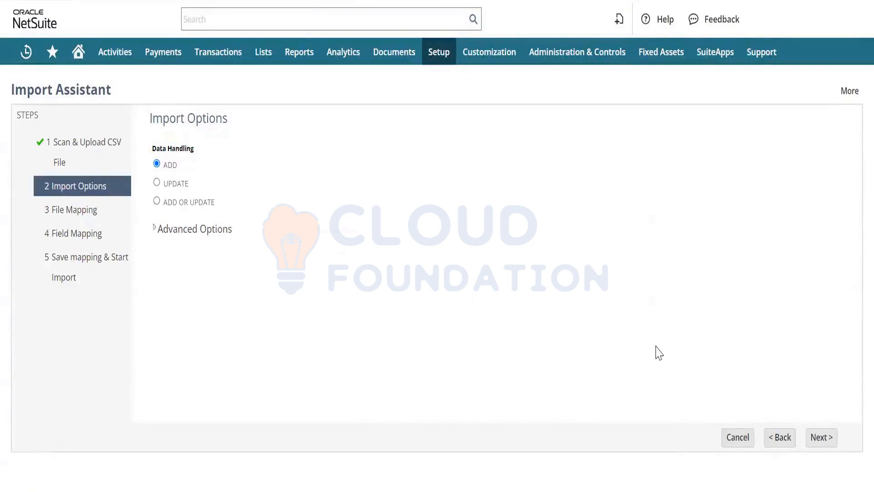
left_click(814, 437)
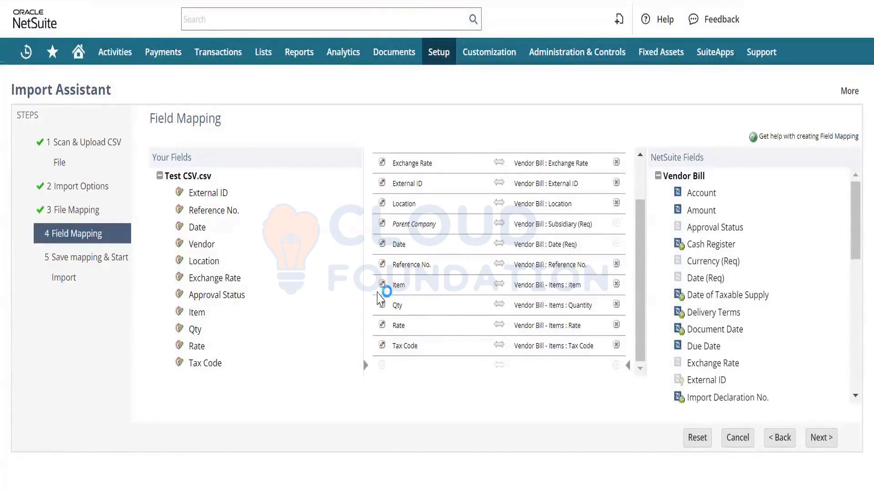
left_click(383, 287)
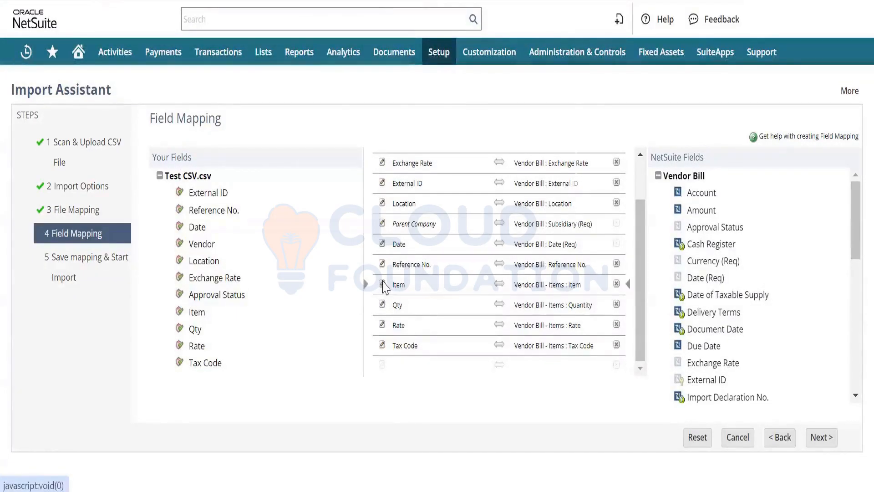
left_click(383, 287)
left_click(523, 275)
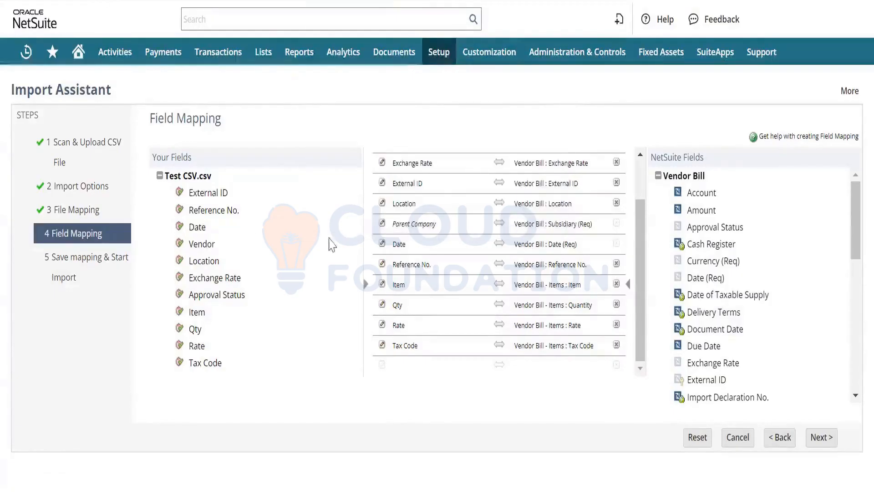
- Set 3/28/2024 as the default value for the required Vendor Bill Date field
left_click(384, 247)
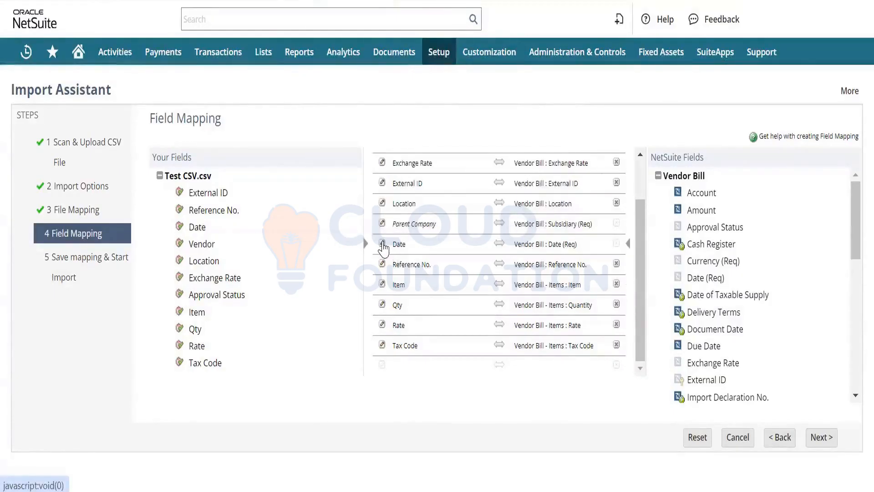
left_click(384, 248)
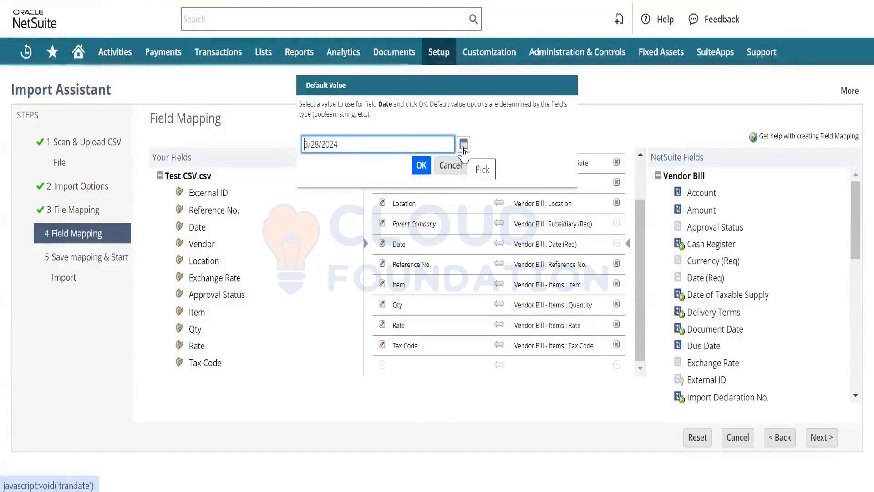
left_click(425, 167)
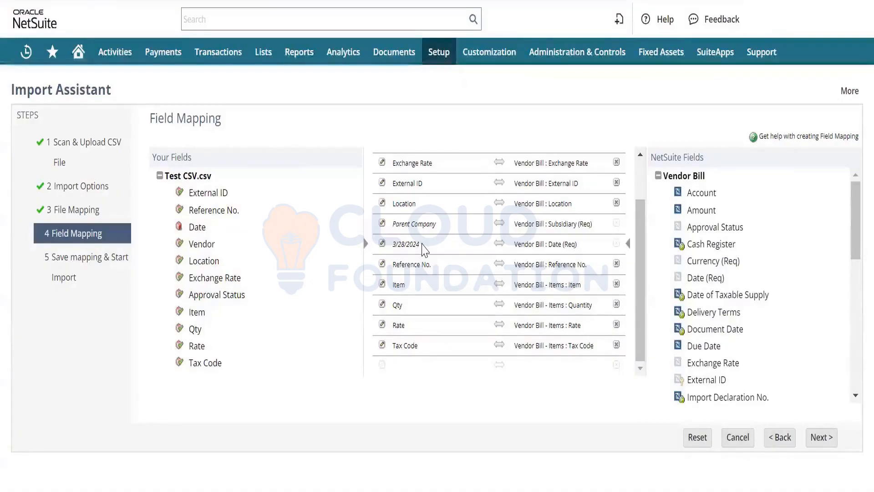
- Accept the field mapping, give the import map a name beginning with "Training", and save and run the import
left_click(820, 438)
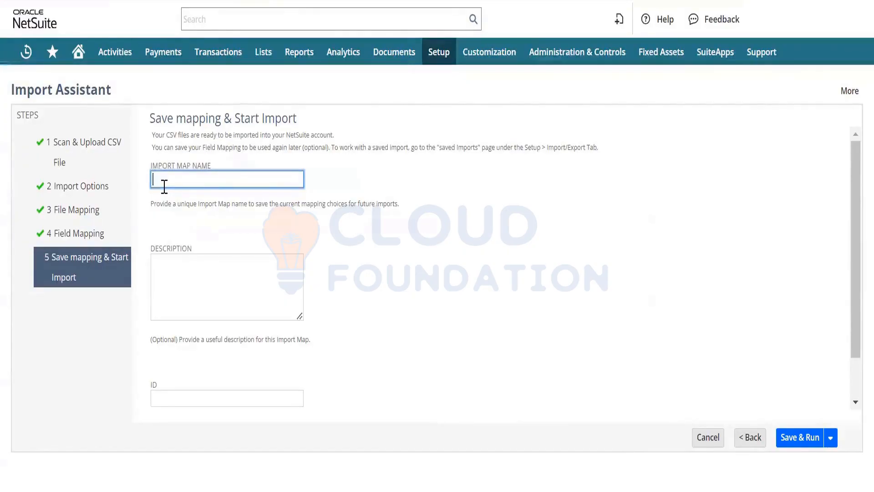
type("aining Bin")
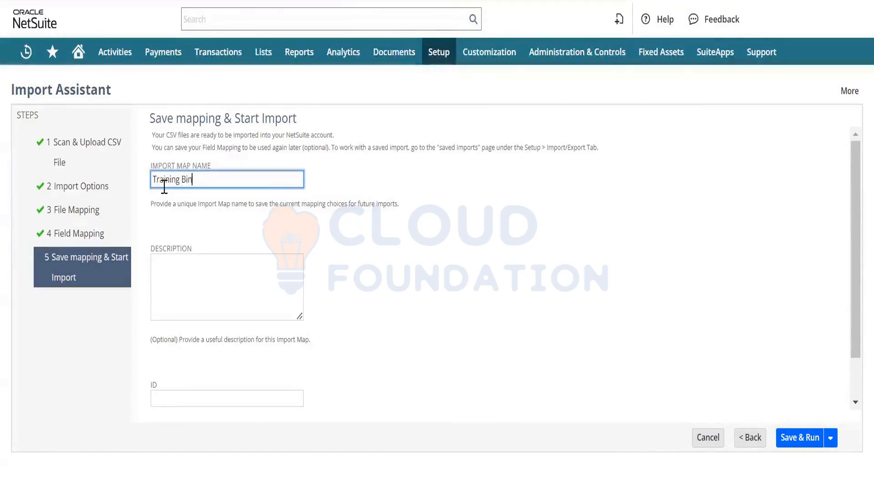
type("du")
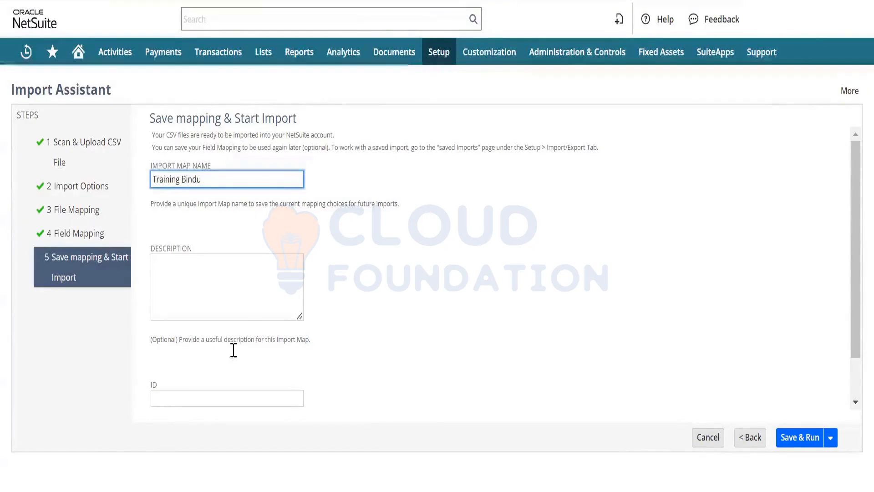
left_click(800, 439)
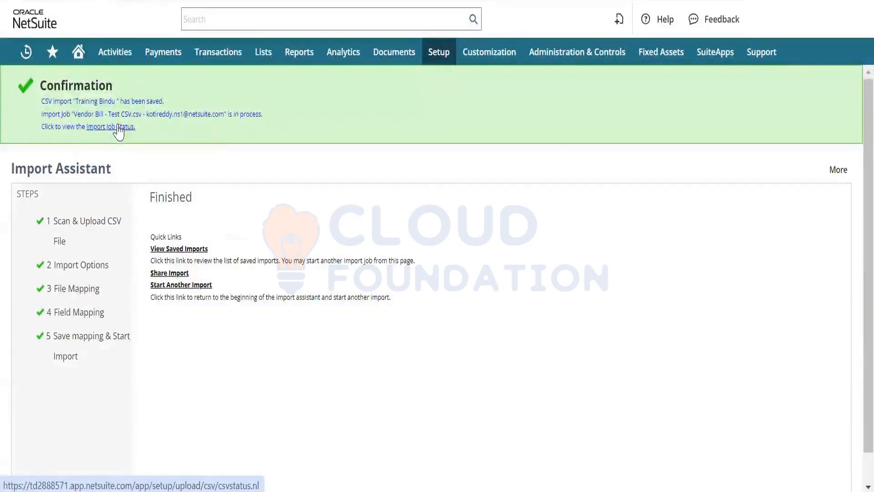
- View the import job status, refresh it and open the CSV response for the 3/28/2024 6:29 pm job
left_click(119, 129)
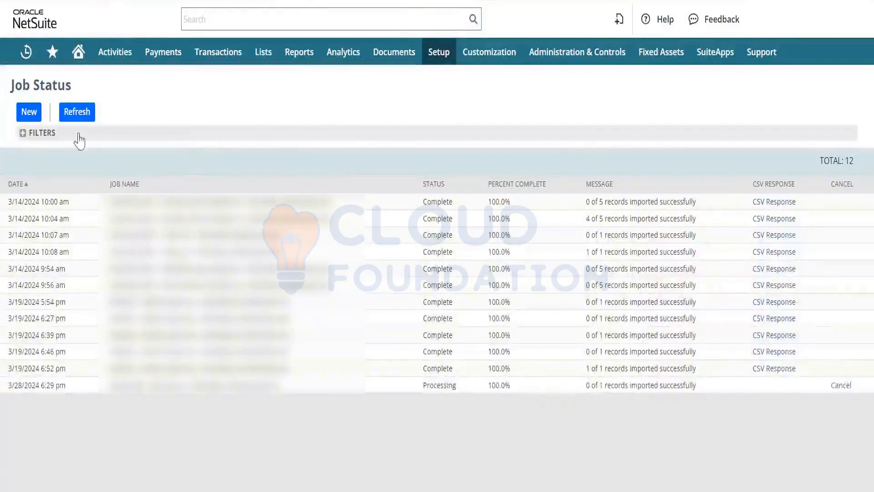
left_click(73, 113)
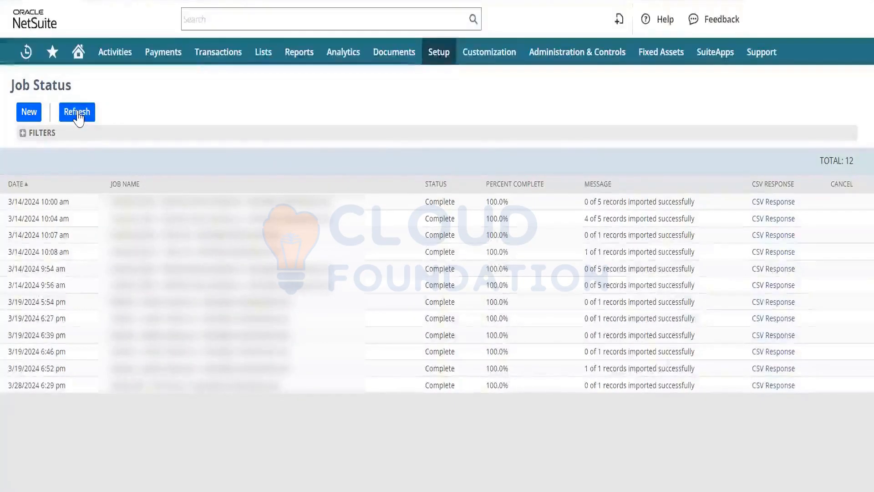
left_click(770, 385)
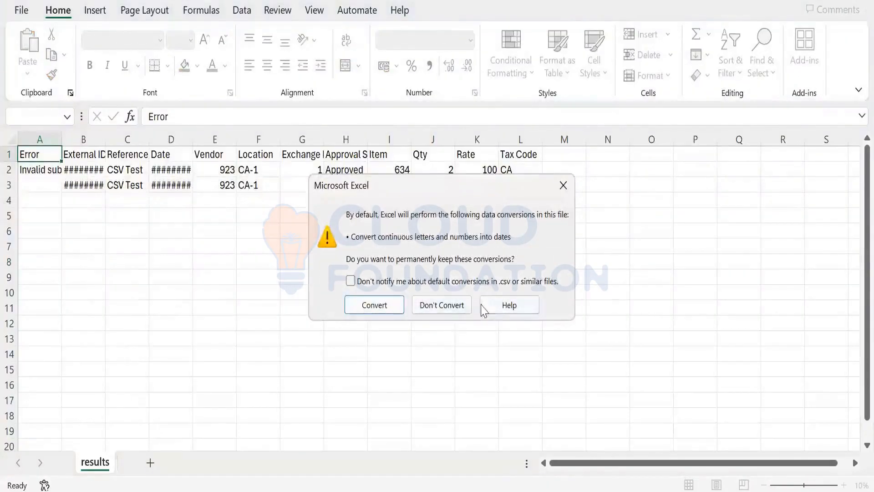
- Dismiss the data conversion prompt in the results file and read the full error text in cell A2
left_click(563, 185)
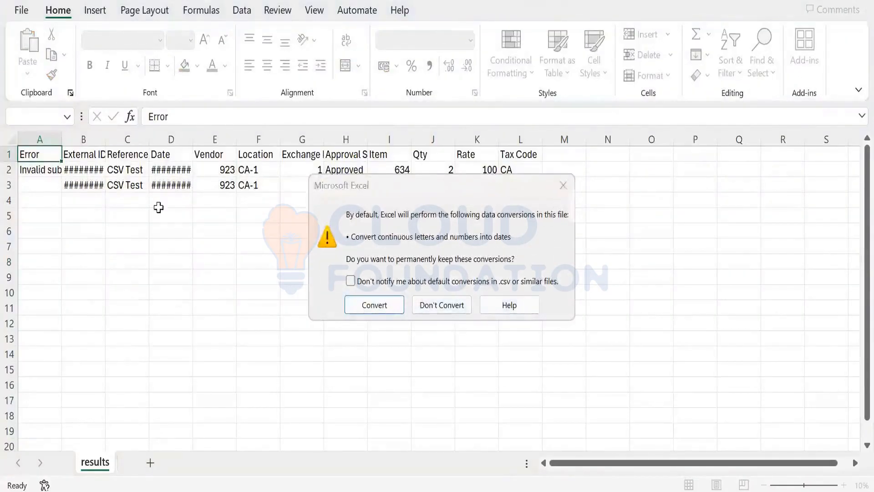
left_click(34, 168)
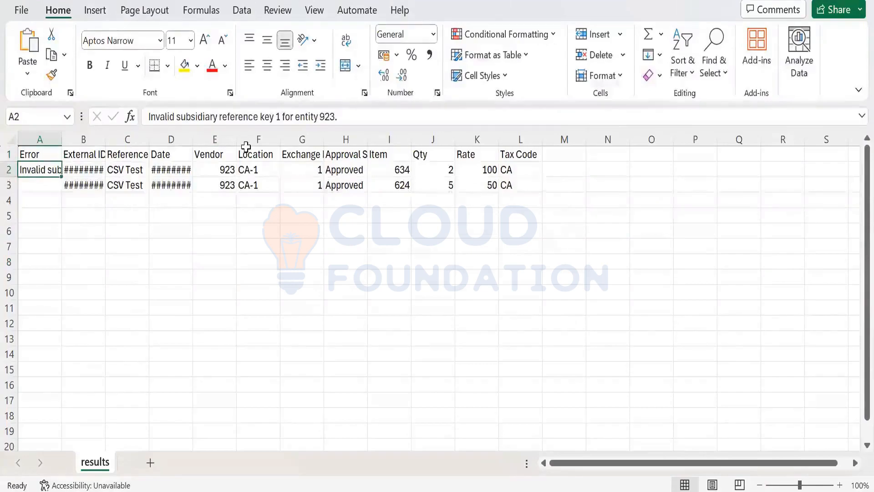
left_click(215, 166)
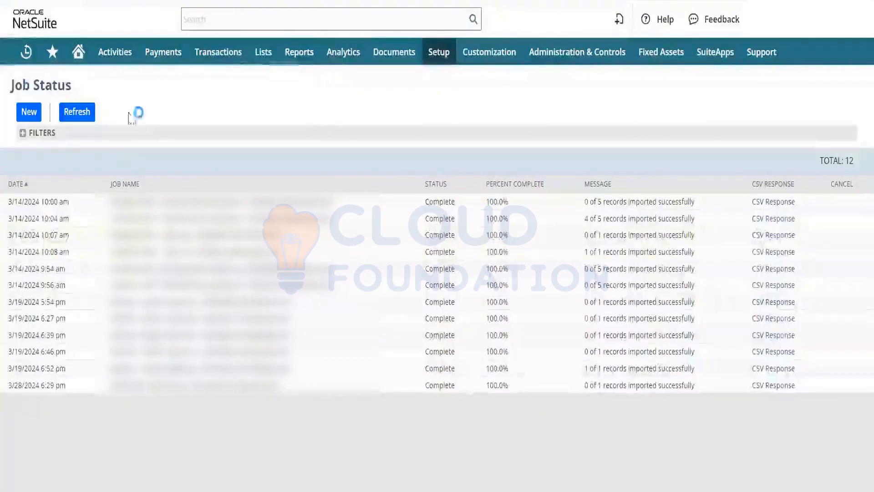
- Switch to NetSuite, open a new bill form in a separate browser tab and choose Purplo Consulting Inc. as the vendor
mouse_move(217, 58)
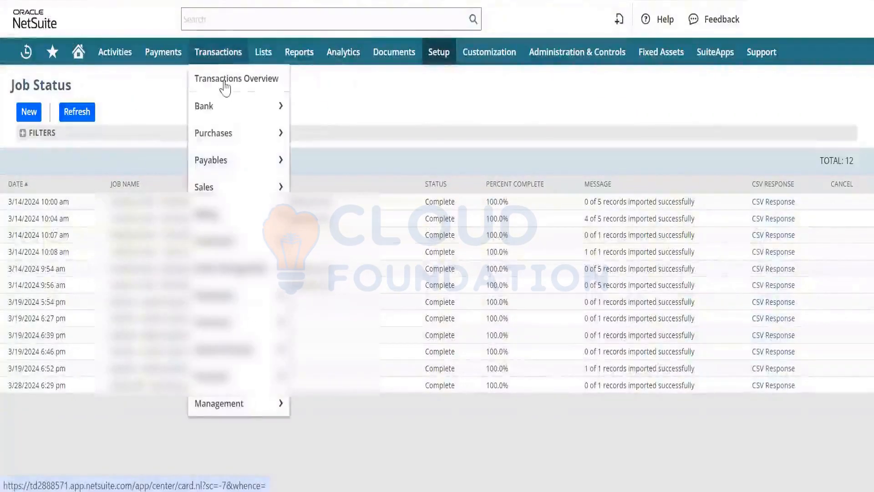
mouse_move(248, 167)
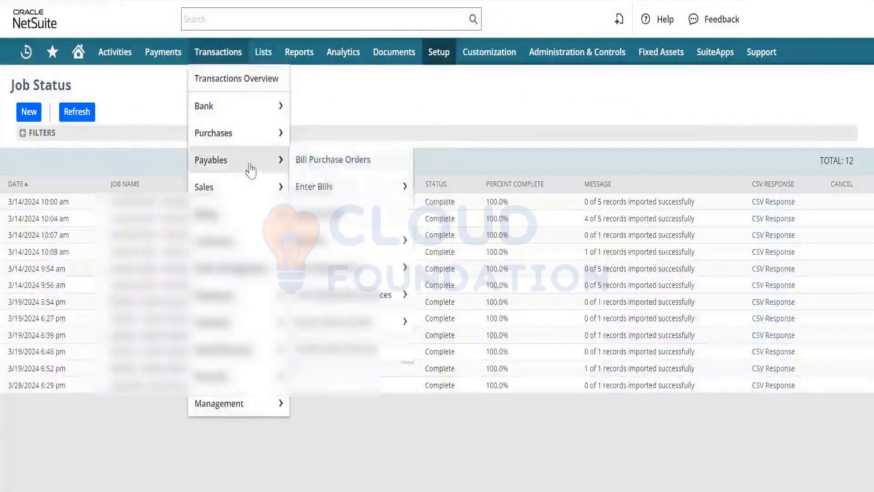
right_click(333, 187)
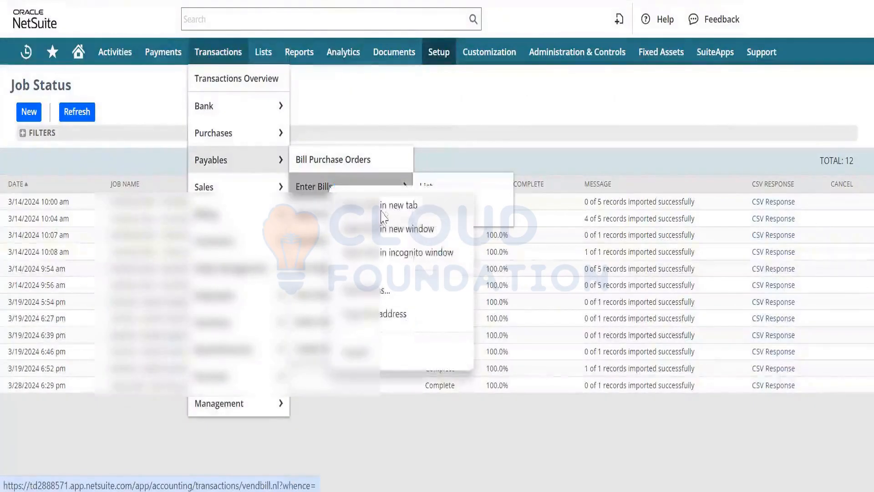
left_click(396, 206)
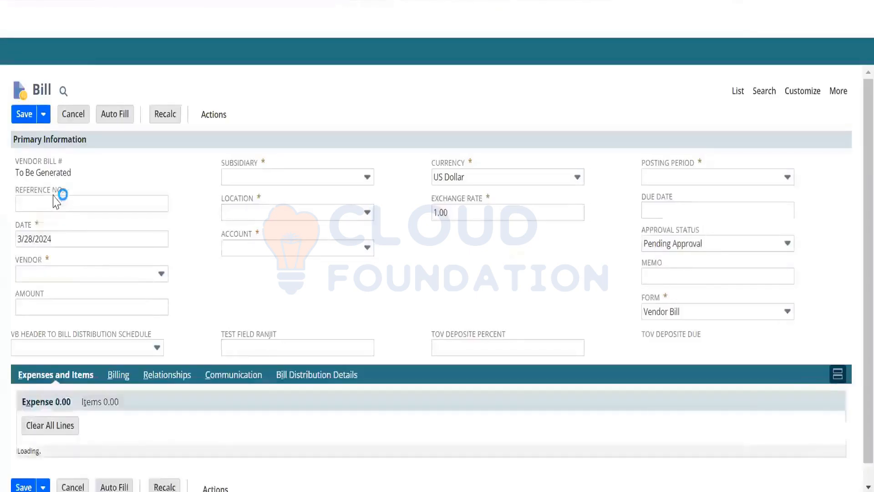
left_click(34, 275)
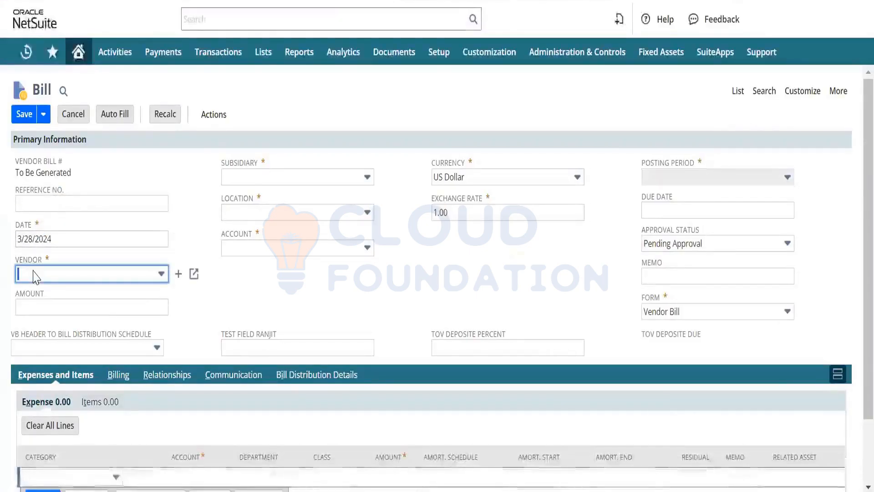
type("p")
type("ulting Inc.")
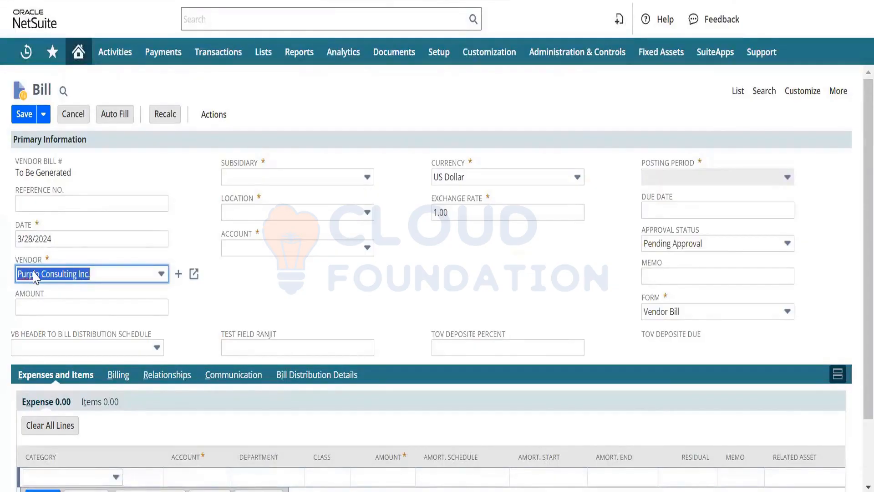
key("Tab")
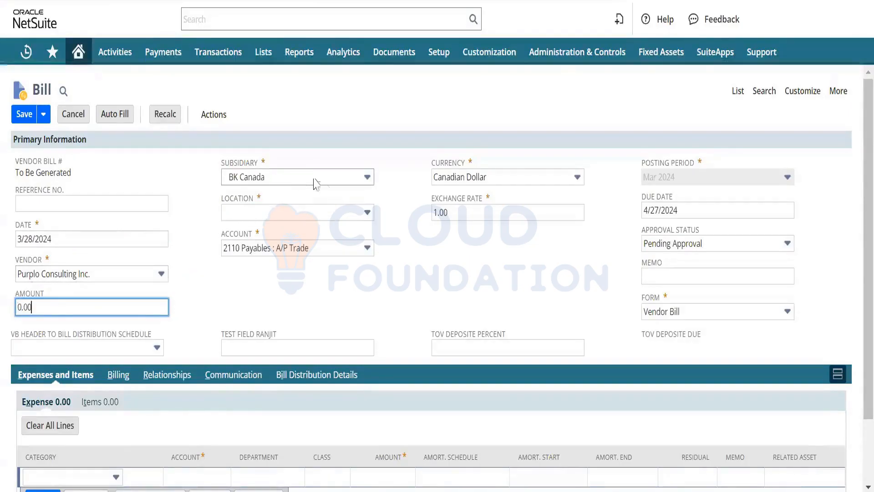
- Copy the bill's subsidiary value BK Canada and check which subsidiaries are available for the vendor
left_click(337, 182)
key("ctrl+c")
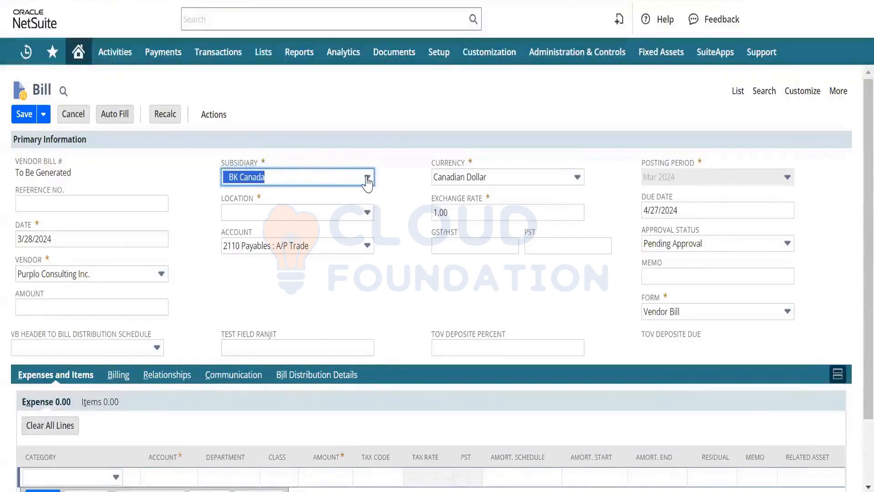
left_click(367, 179)
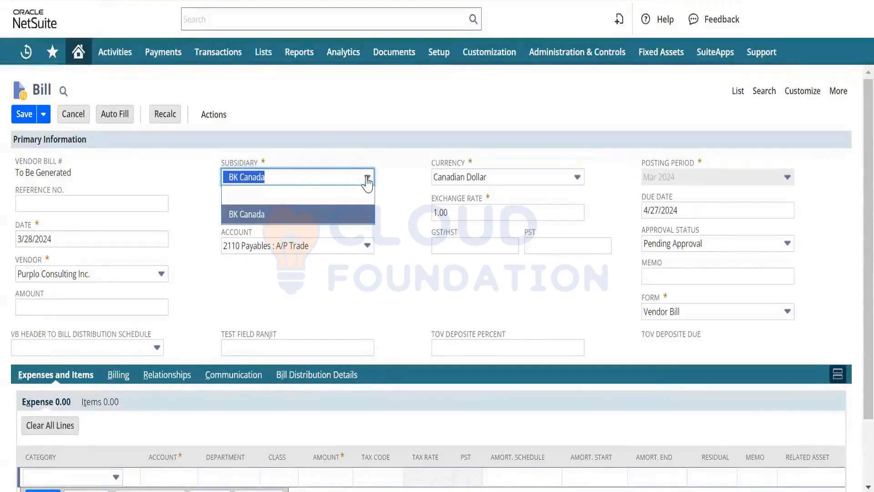
left_click(367, 179)
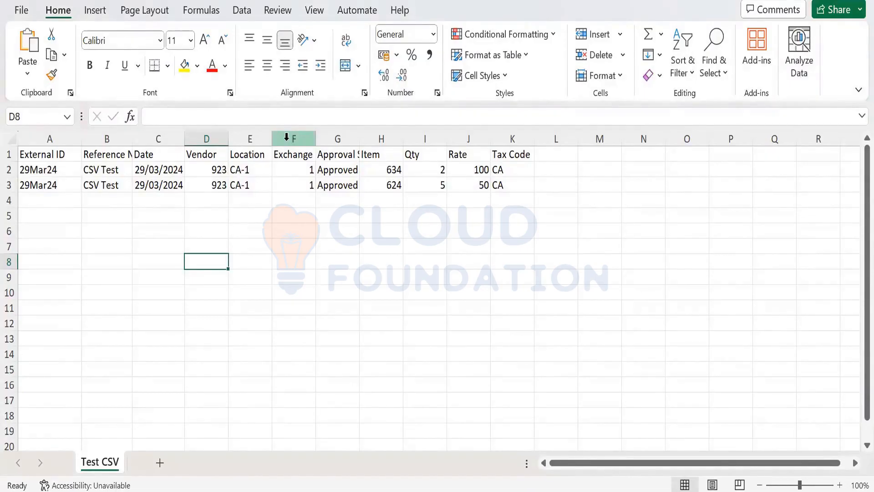
- In the Test CSV sheet in Excel, insert a column before Location and head it Subsidiary
left_click(246, 133)
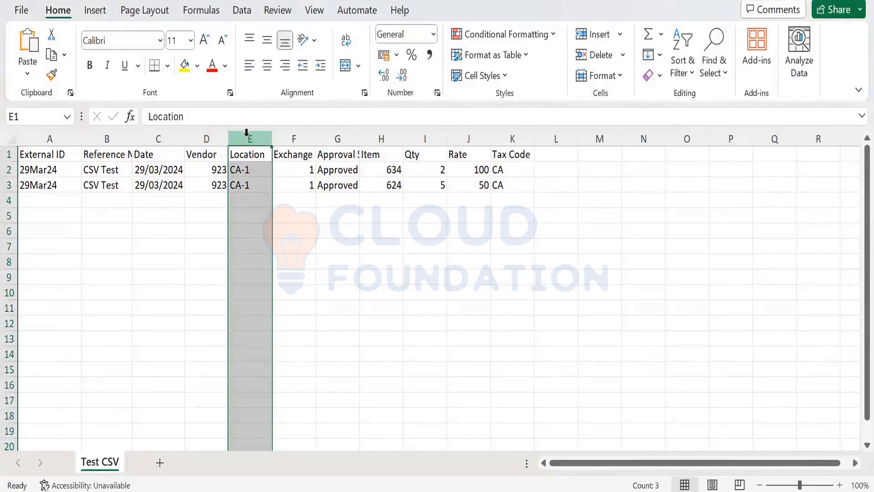
key("ctrl+plus")
key("Down")
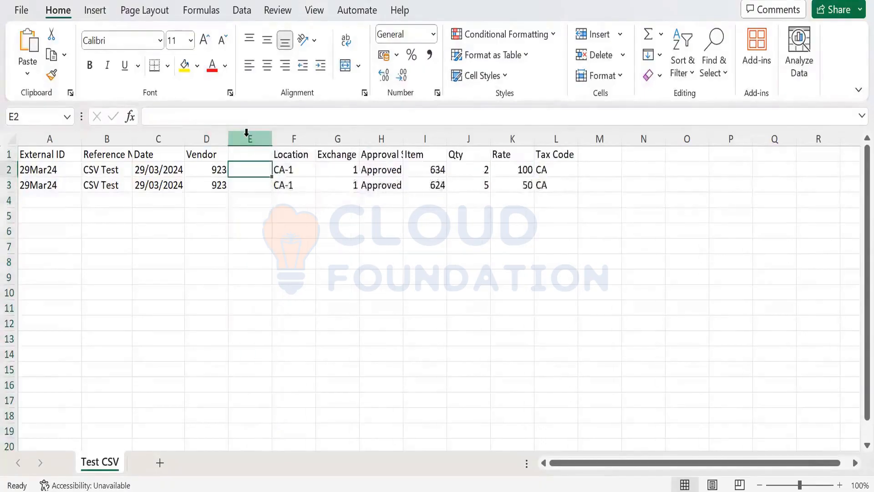
key("Up")
type("S")
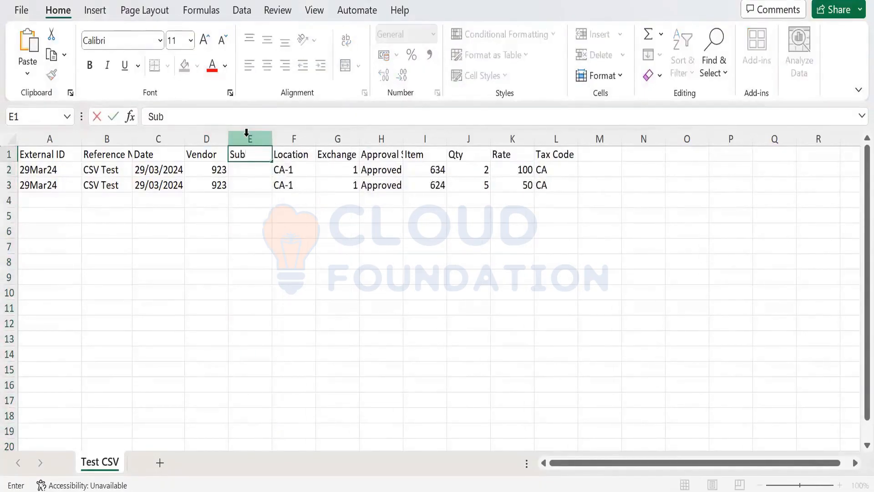
type("ubsidiary")
key("Return")
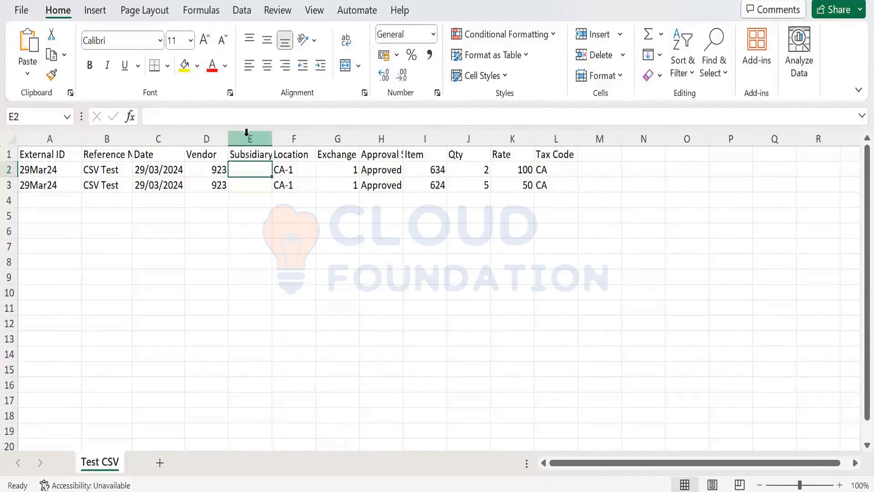
- Apply the custom date format mm/dd/yyyy to the two dates in cells C2:C3
key("Down")
key("Left")
key("Left")
key("Up")
key("shift+Down")
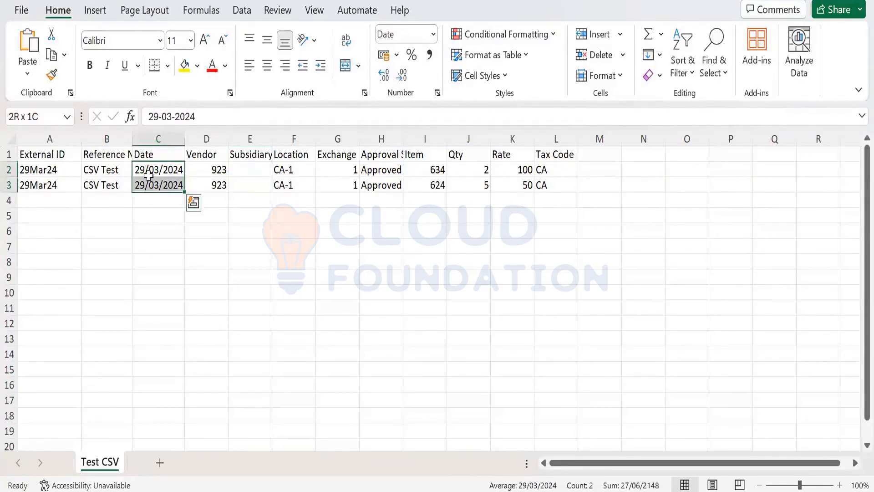
left_click(159, 185)
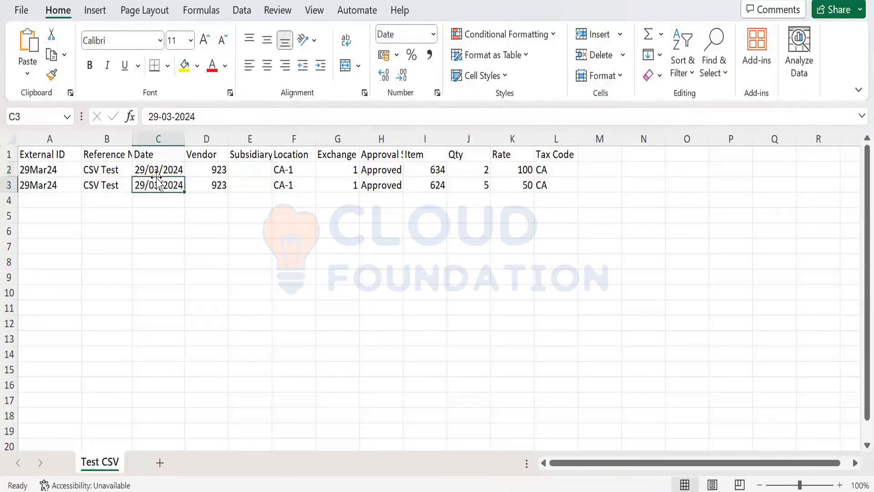
left_click(156, 164)
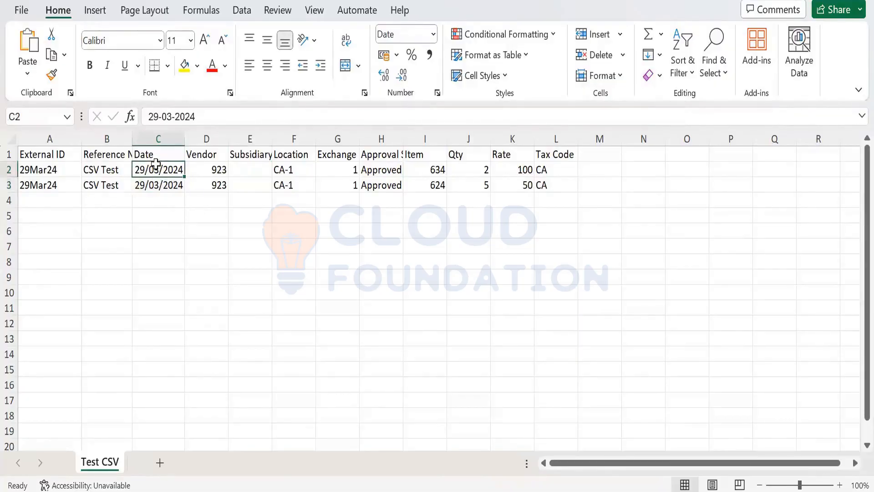
key("shift+Down")
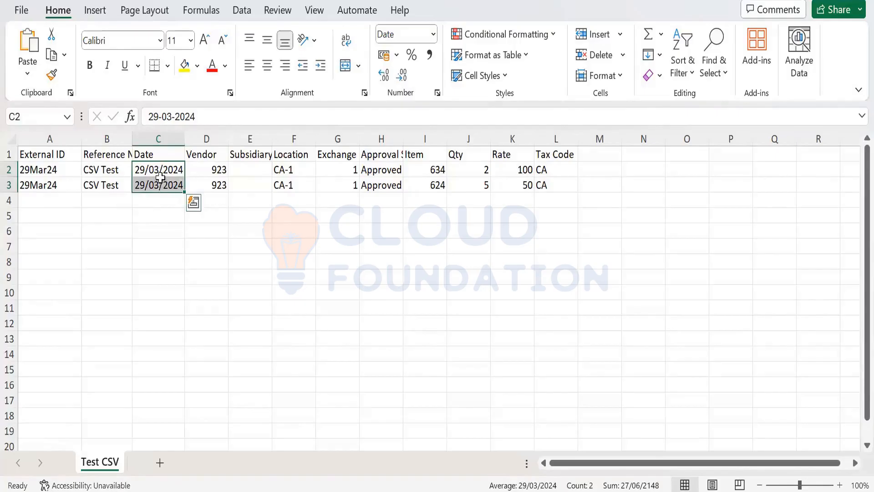
right_click(160, 177)
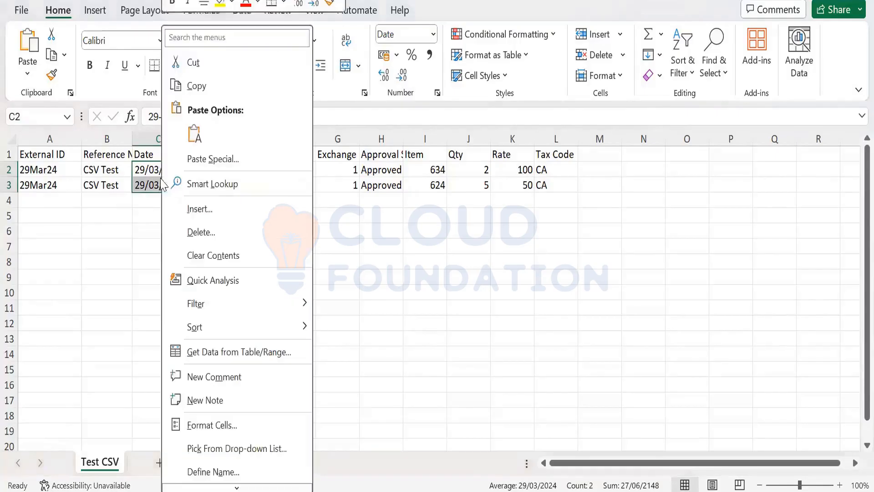
left_click(242, 423)
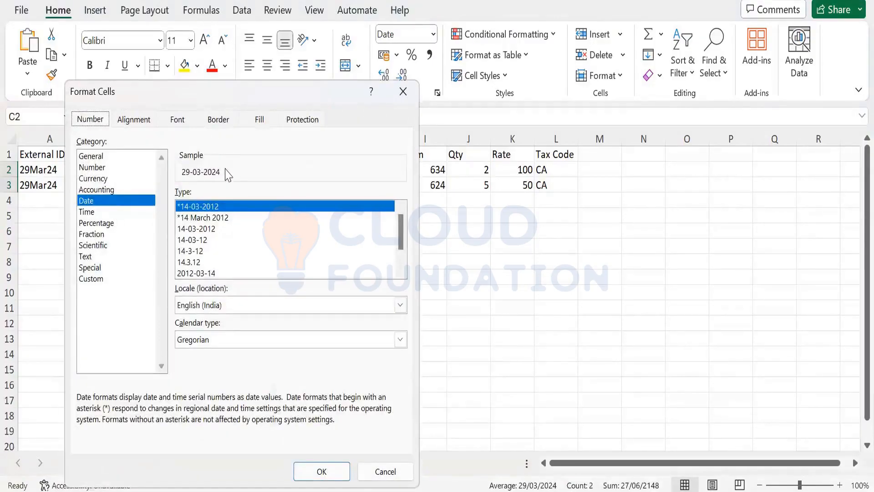
left_click(103, 279)
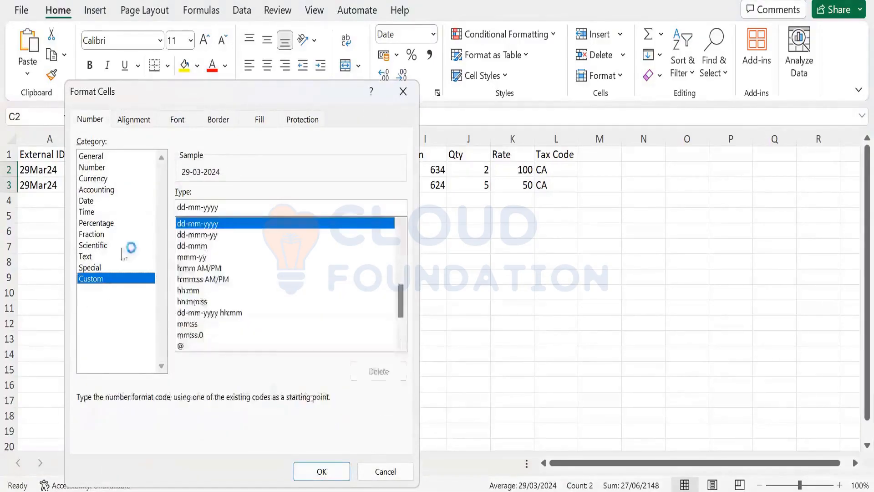
double_click(190, 208)
type("m")
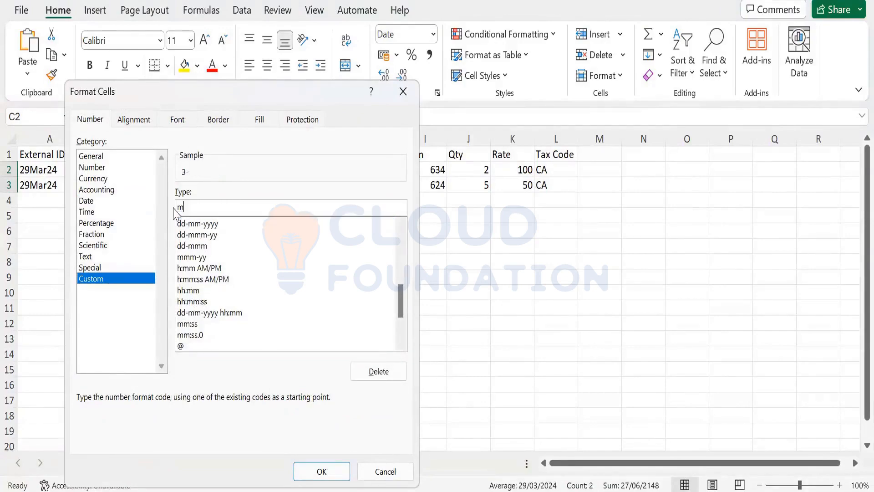
type("m/dd/yyy")
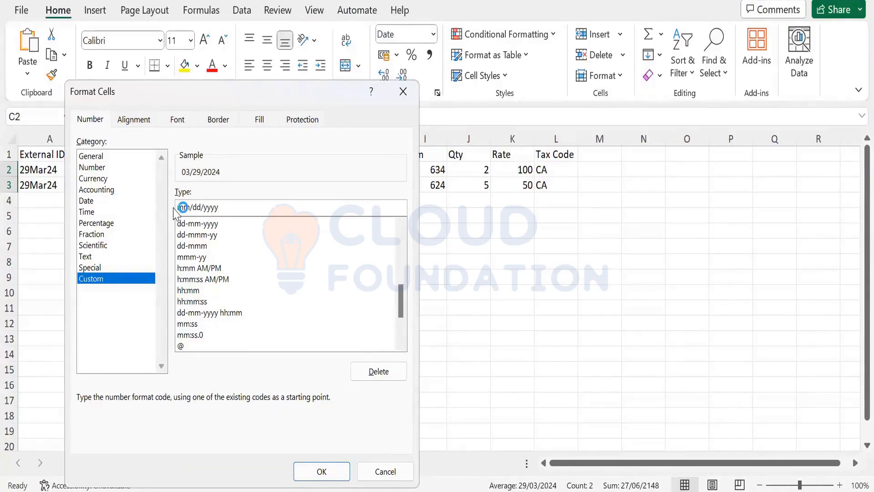
type("y")
key("Return")
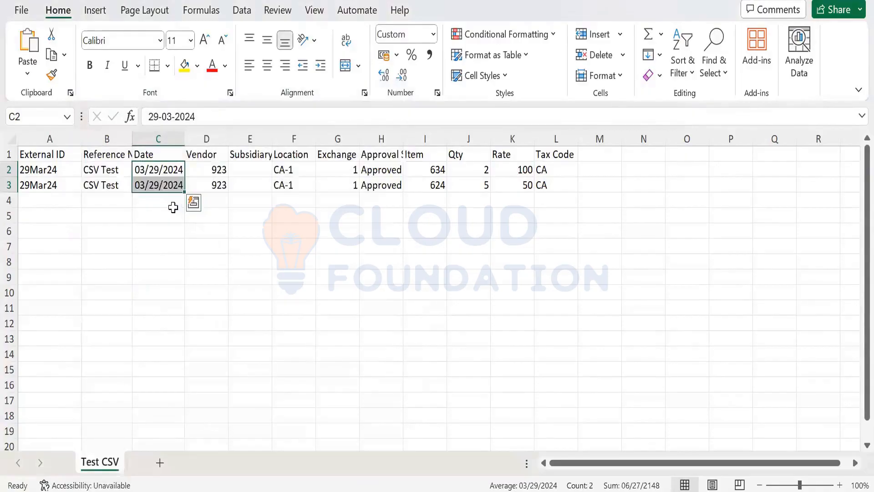
- Paste the copied subsidiary BK Canada into cell E2, and check the Subsidiary options on the NetSuite bill form
left_click(248, 172)
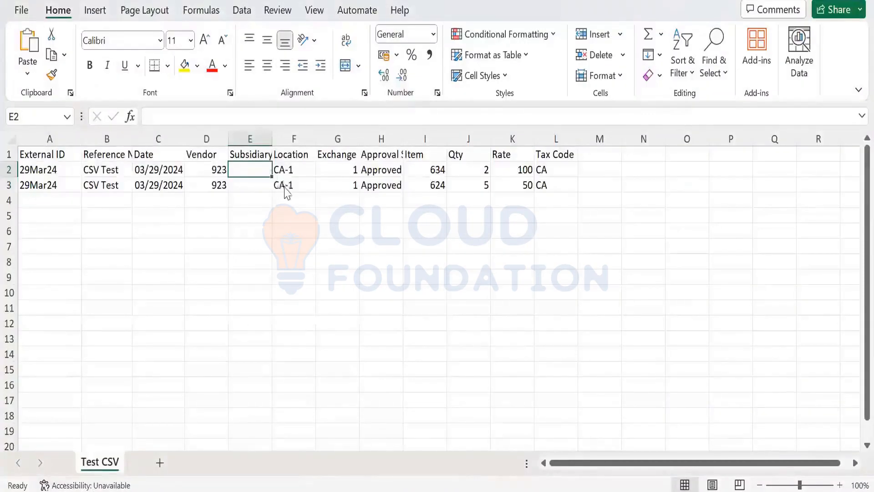
key("ctrl+v")
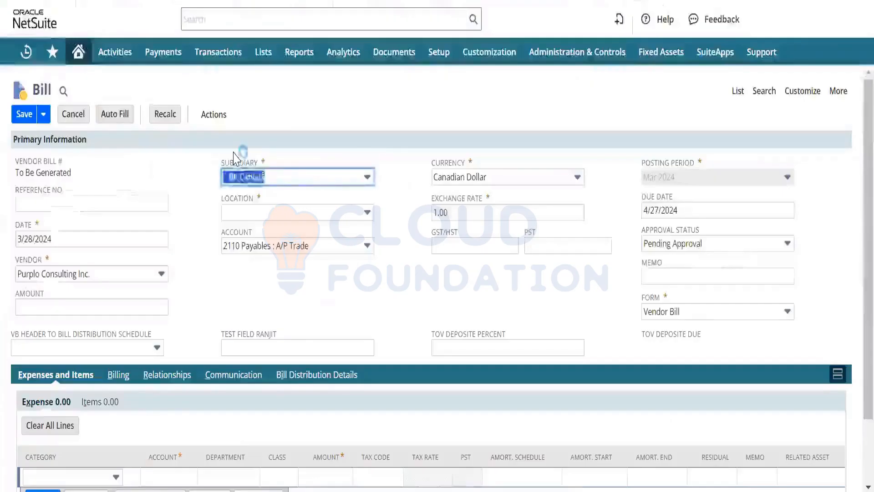
key("ctrl+v")
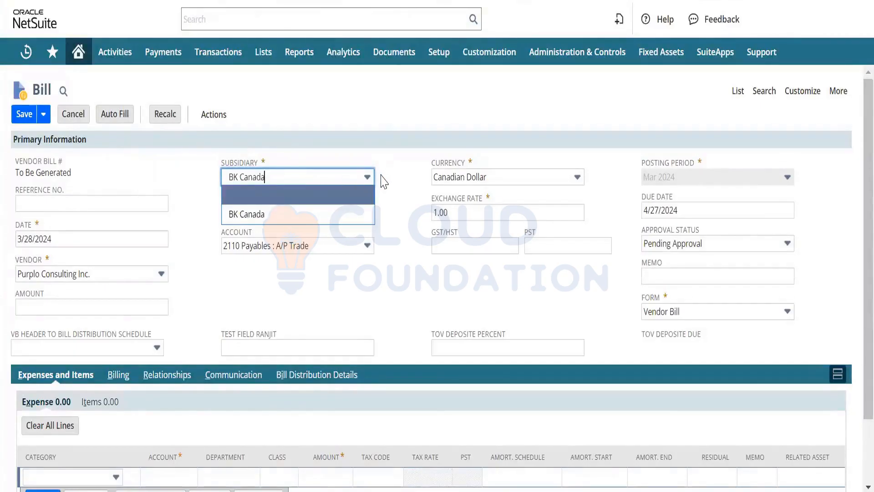
key("Tab")
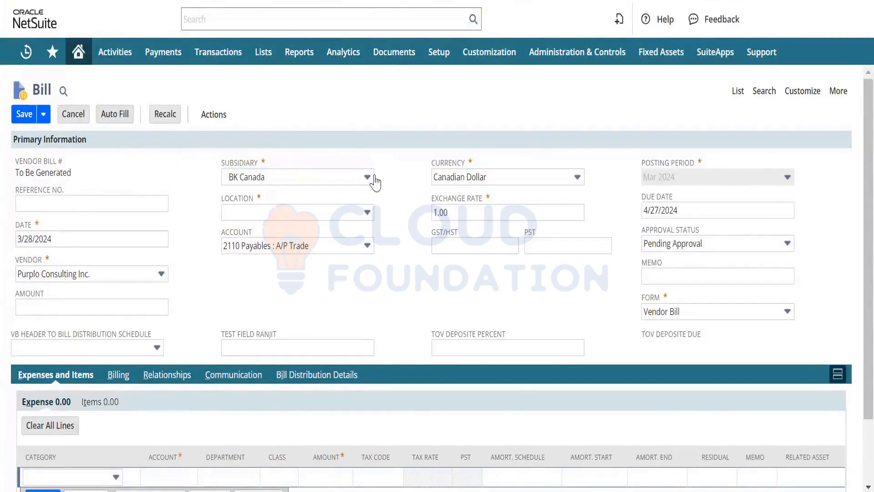
- Open the Subsidiaries list in a new browser tab to look up the internal ID of BK Canada
mouse_move(440, 58)
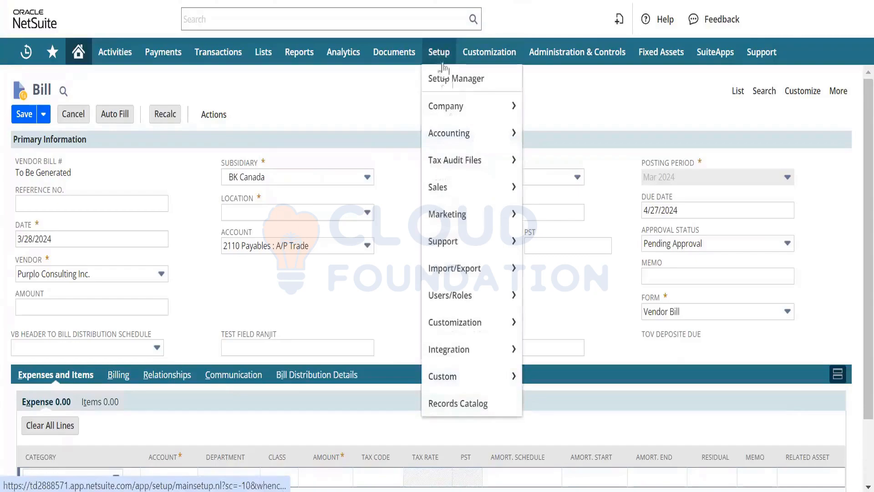
mouse_move(468, 114)
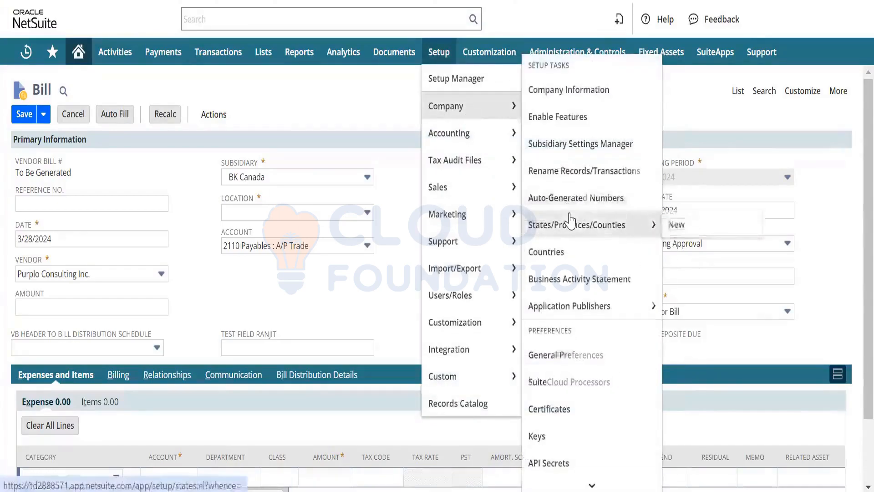
scroll(570, 221, "down", 10)
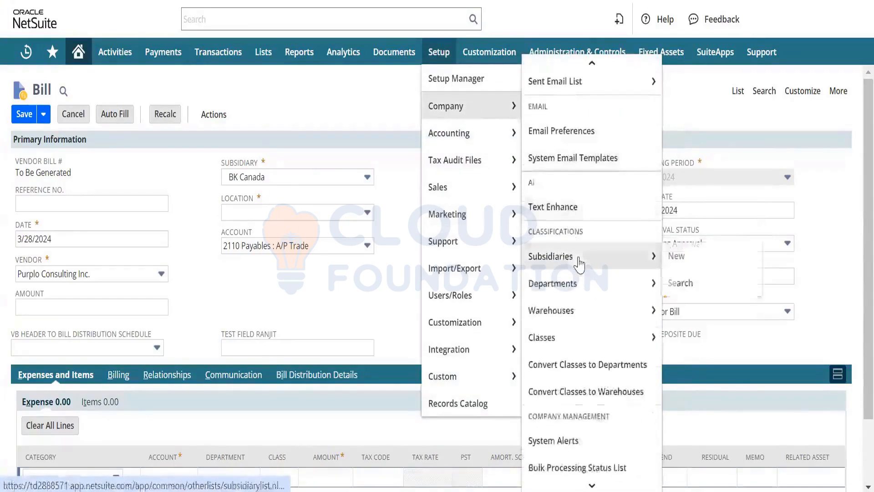
right_click(580, 260)
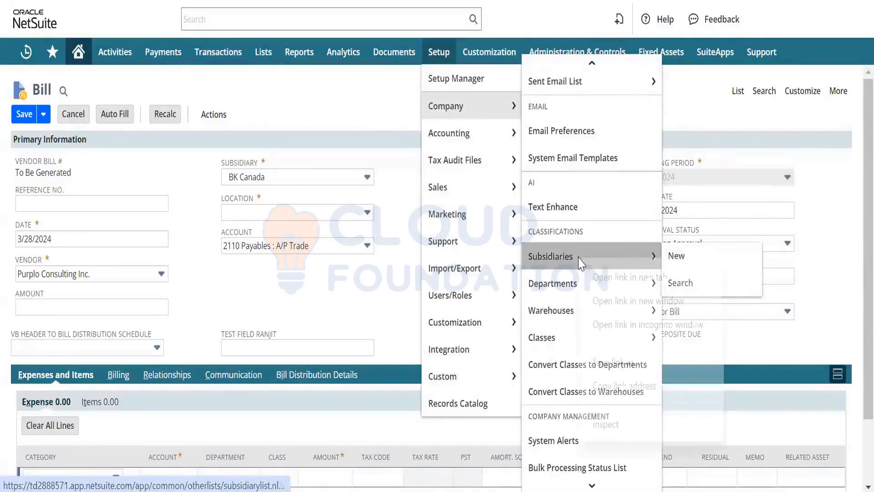
left_click(612, 279)
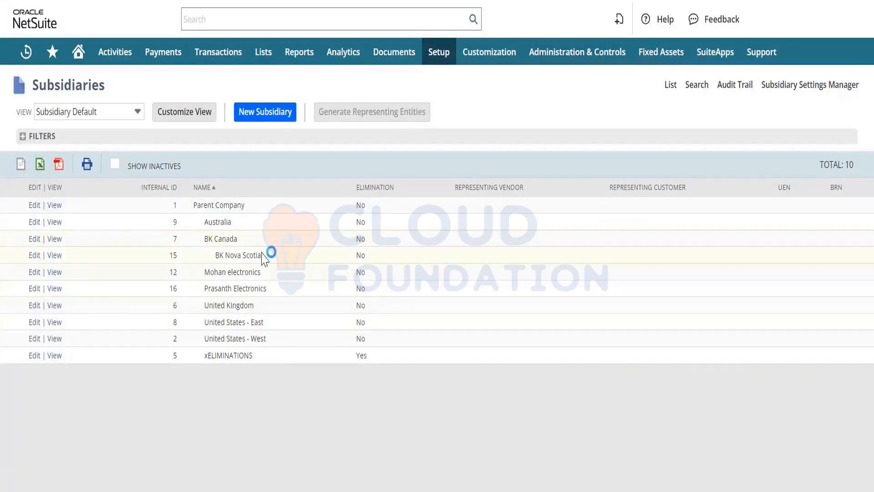
- Switch to the Test CSV sheet in Excel and enter subsidiary ID 7 in cells E2 and E3
key("alt+Tab")
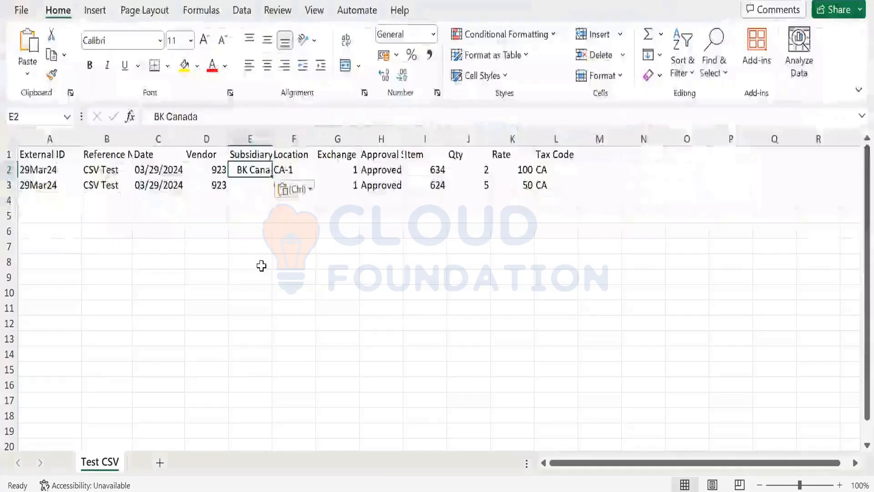
type("7")
key("Return")
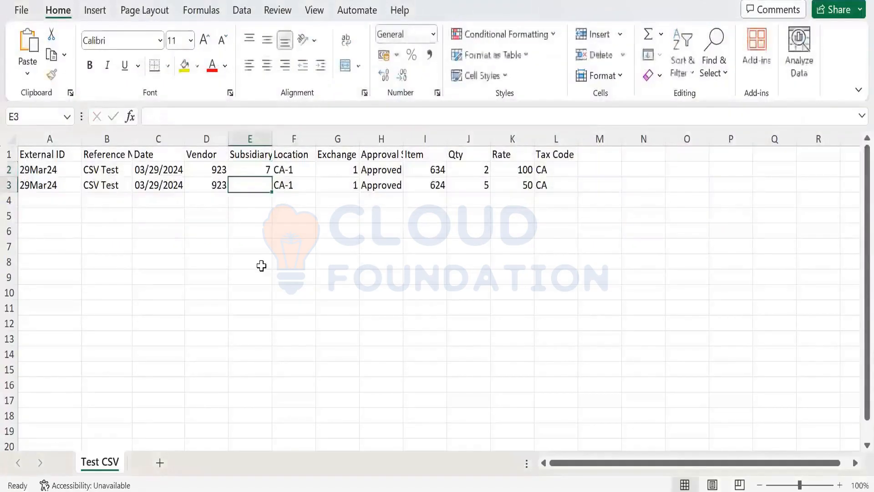
type("7")
key("Up")
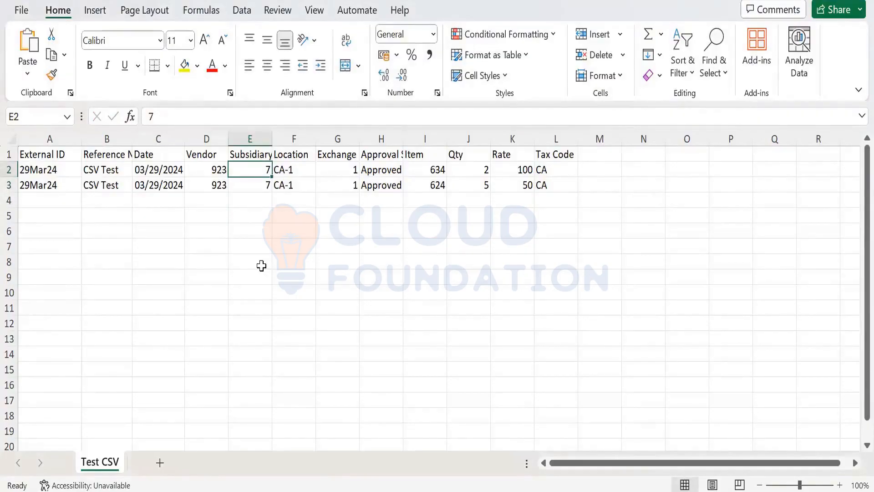
- Switch back to NetSuite and open the newest saved Vendor Bill import from the saved CSV imports
key("alt+Tab")
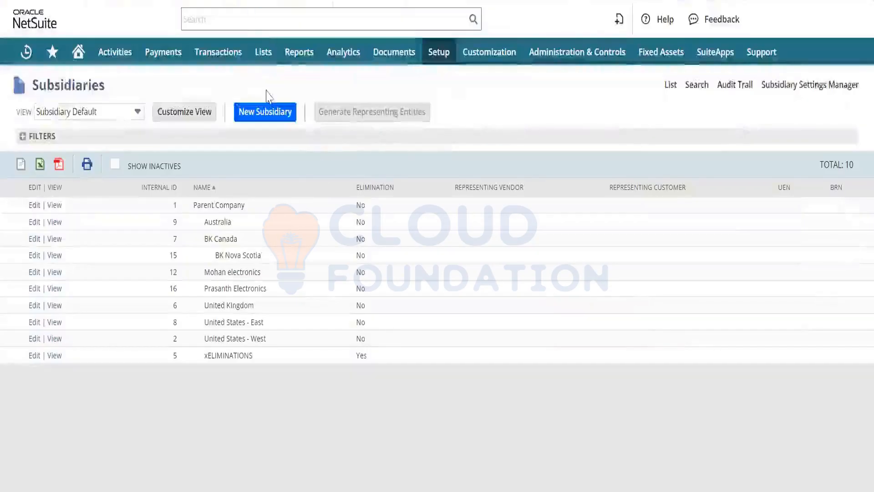
mouse_move(442, 54)
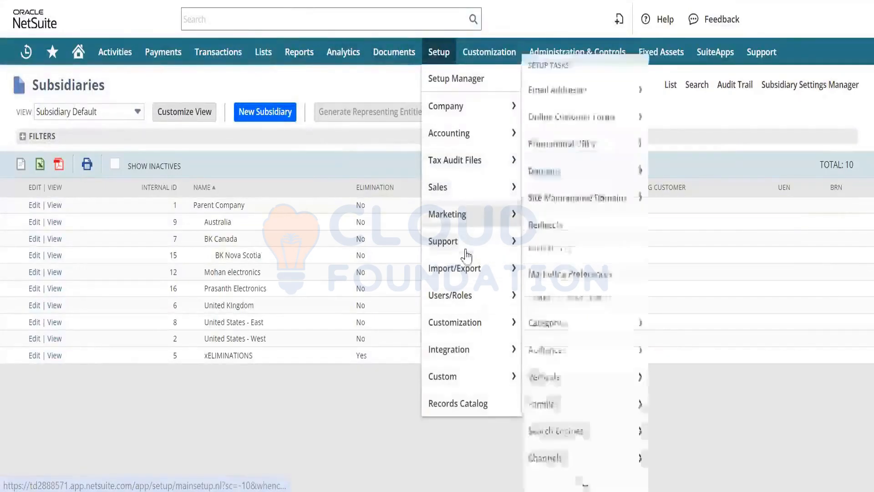
mouse_move(474, 272)
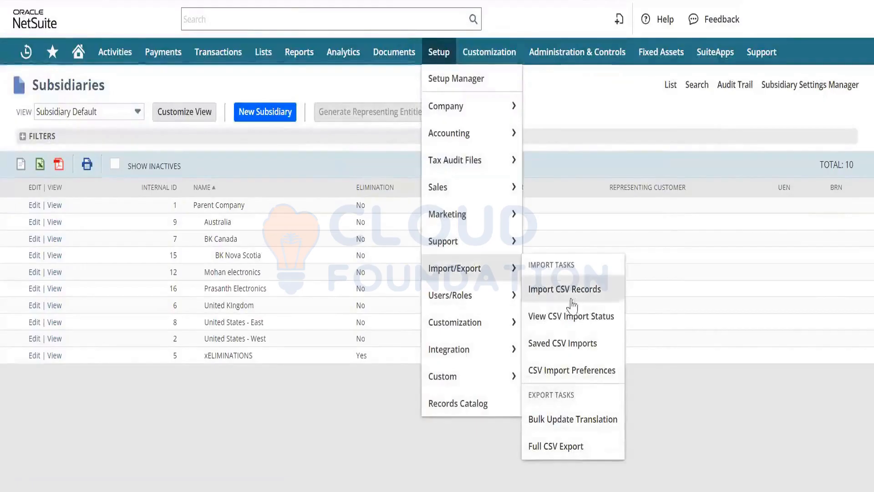
left_click(573, 347)
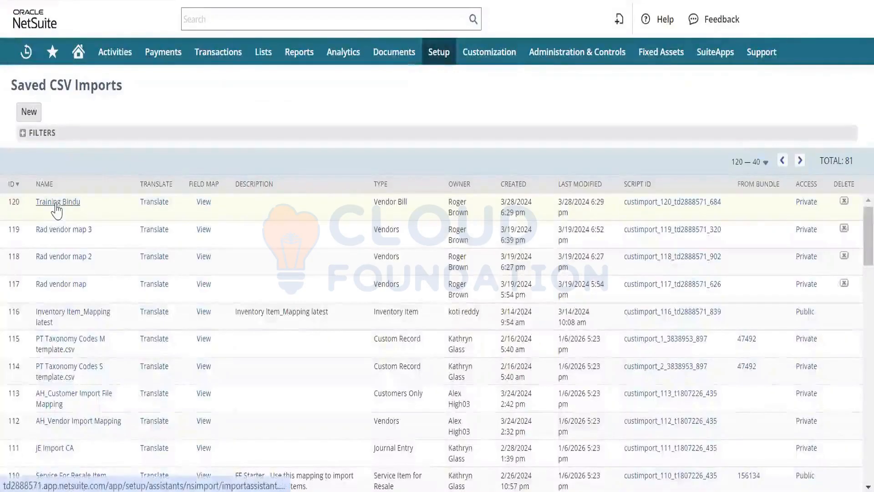
left_click(57, 203)
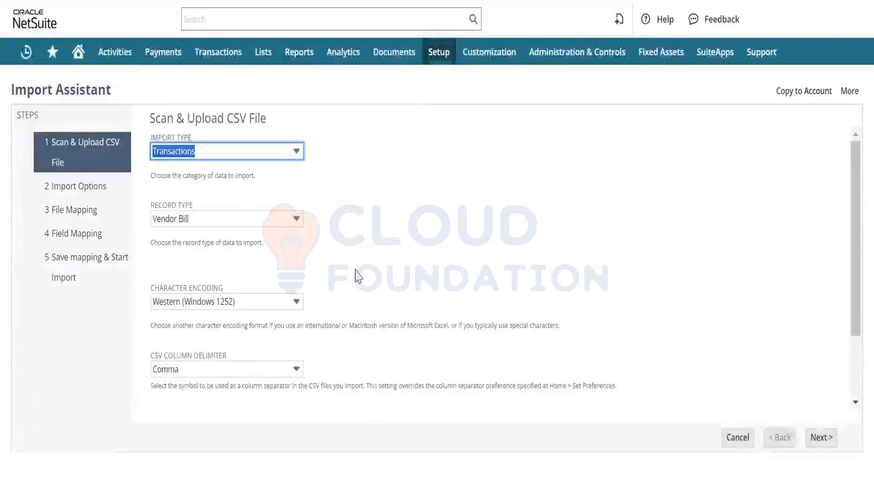
- Upload Test CSV.csv as the single import file and proceed to the field mapping with data handling kept at Add
scroll(360, 275, "down", 2)
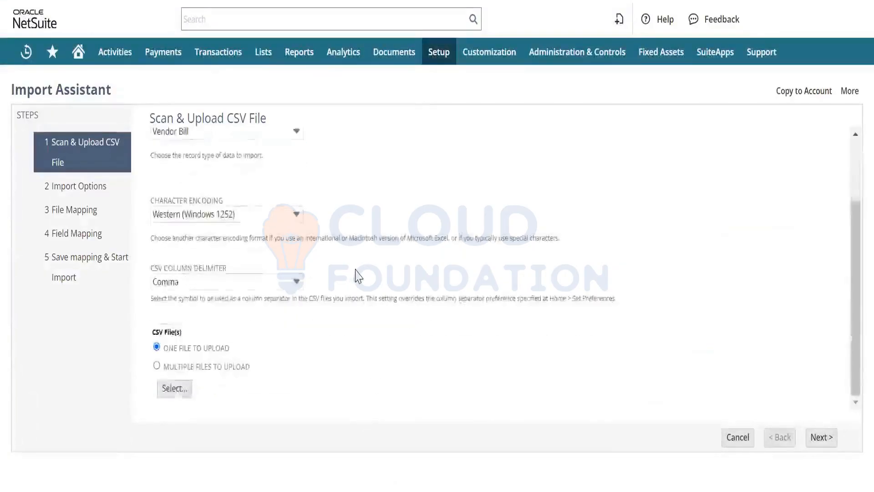
left_click(177, 389)
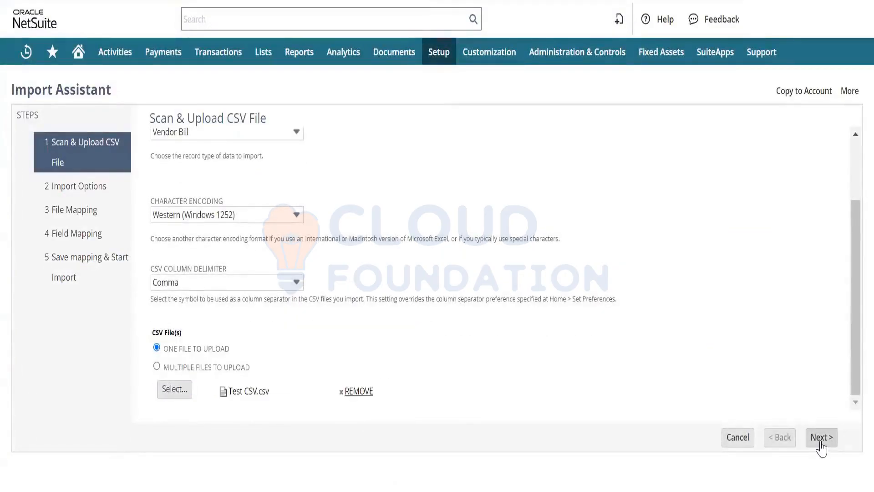
left_click(821, 438)
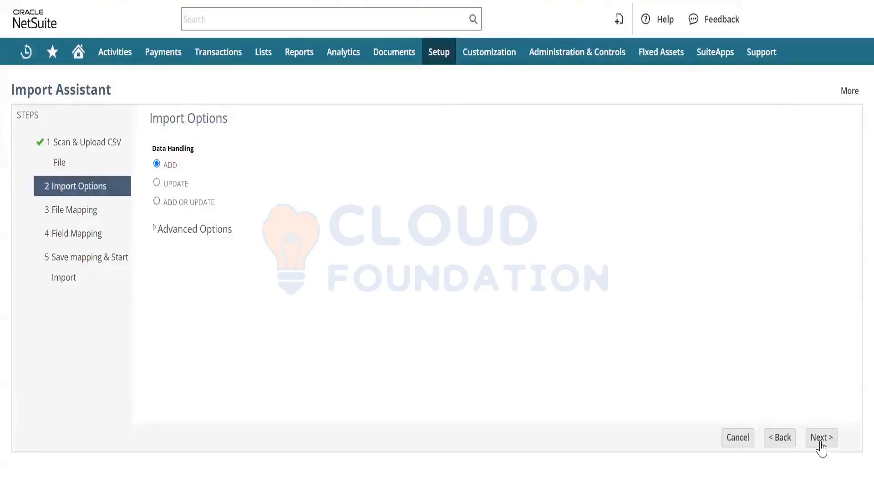
left_click(820, 440)
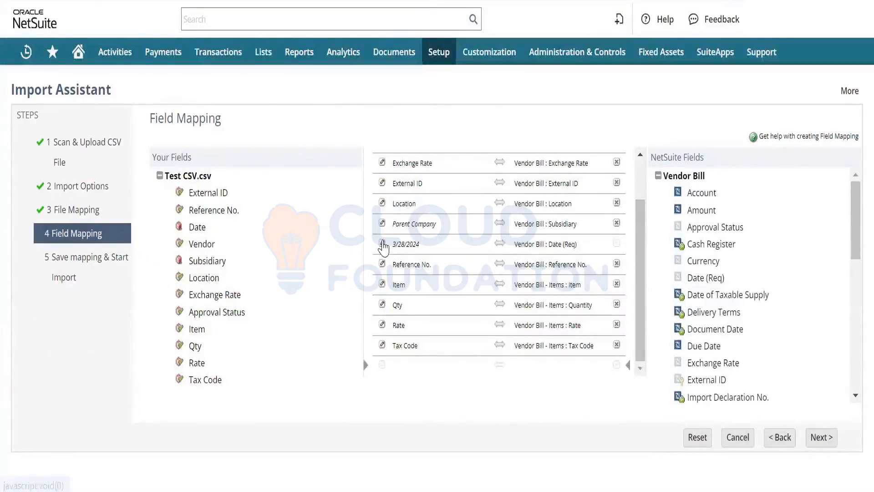
- Replace the default value mapped to Vendor Bill : Date (Req) with the Date column of Test CSV.csv
left_click(384, 246)
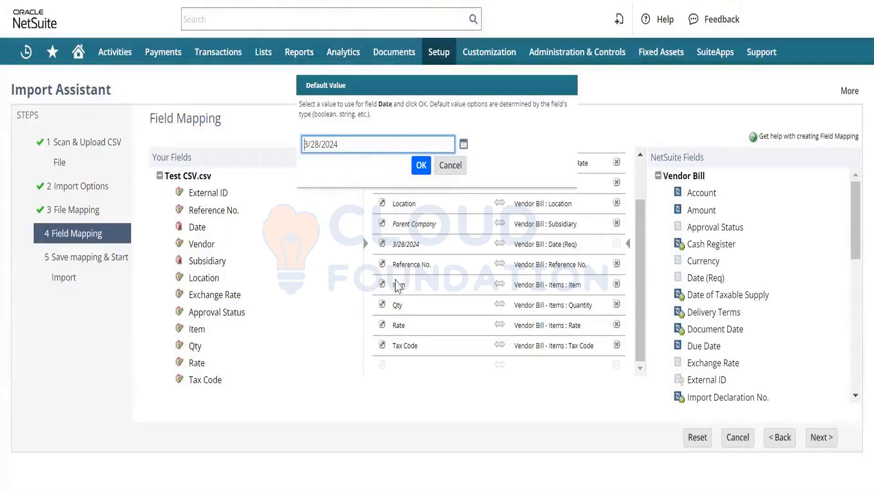
left_click(449, 168)
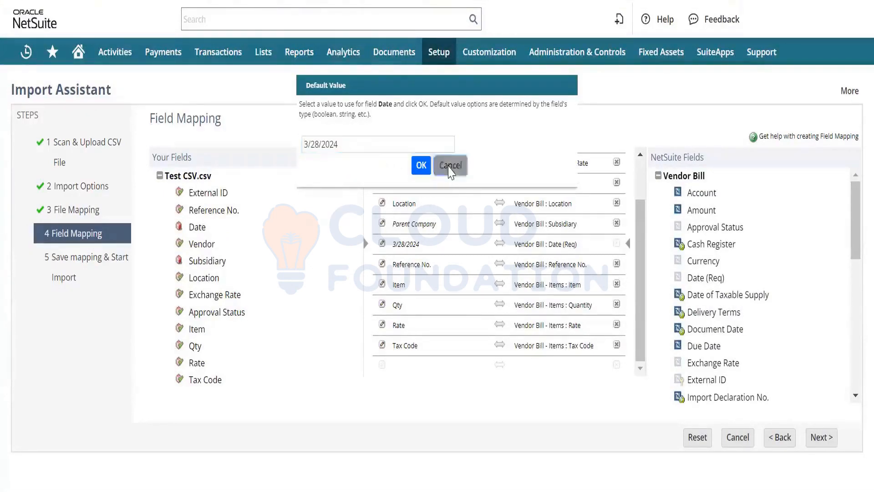
left_click(196, 227)
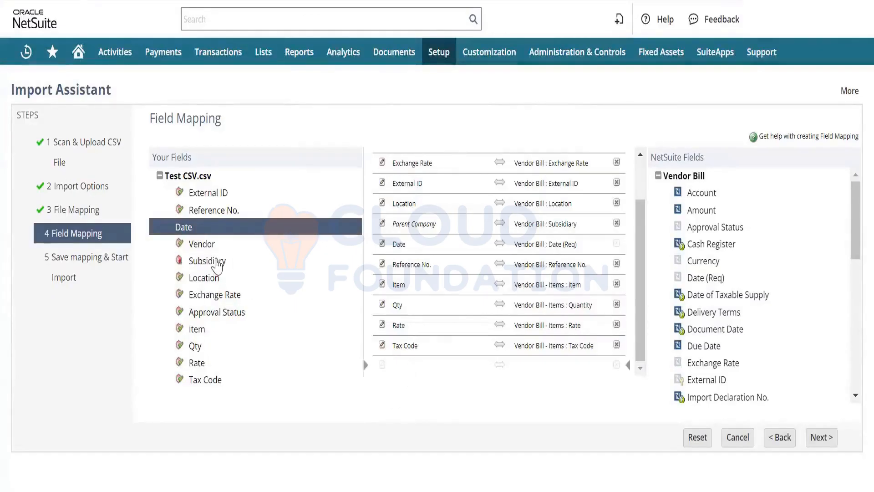
left_click(220, 263)
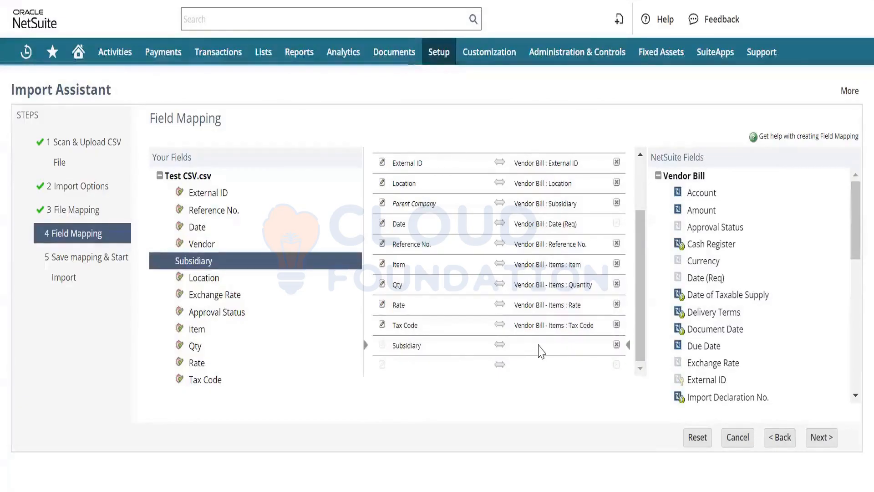
scroll(725, 259, "down", 1)
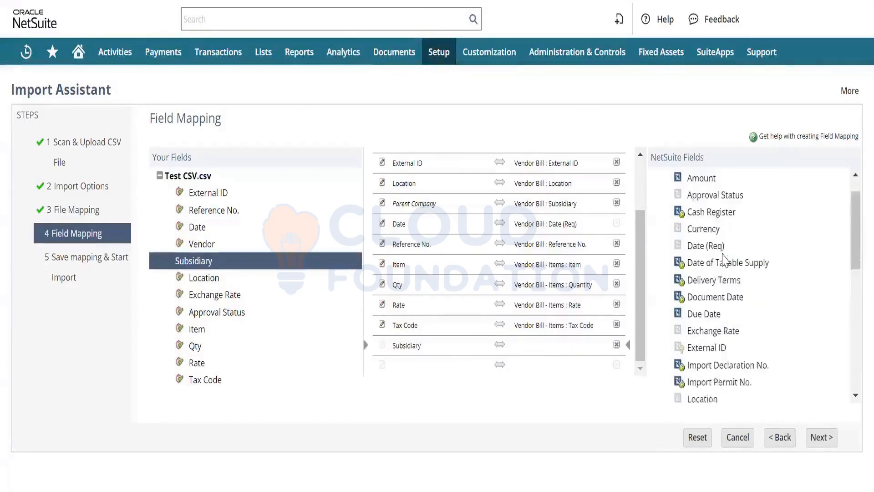
scroll(725, 258, "up", 1)
scroll(724, 259, "down", 3)
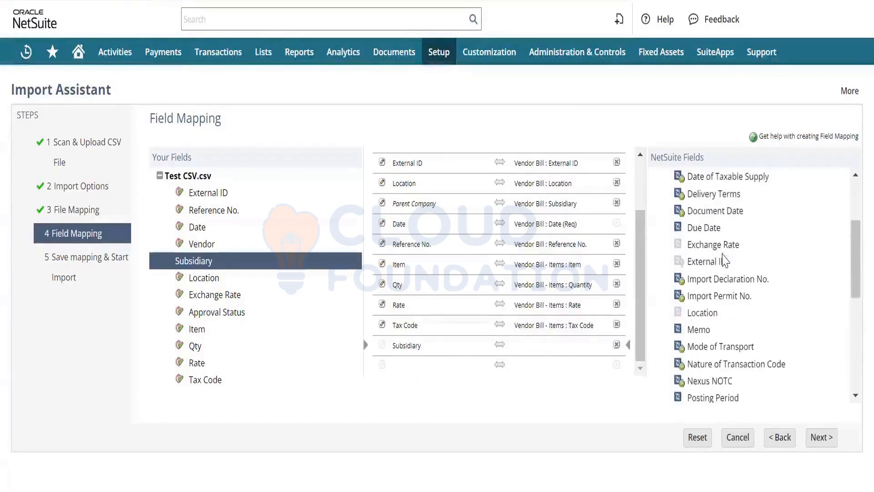
scroll(725, 261, "down", 4)
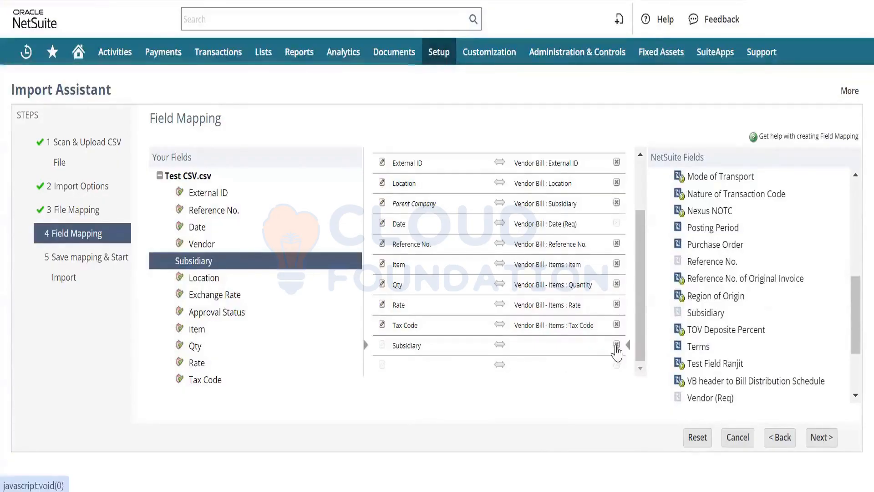
left_click(617, 345)
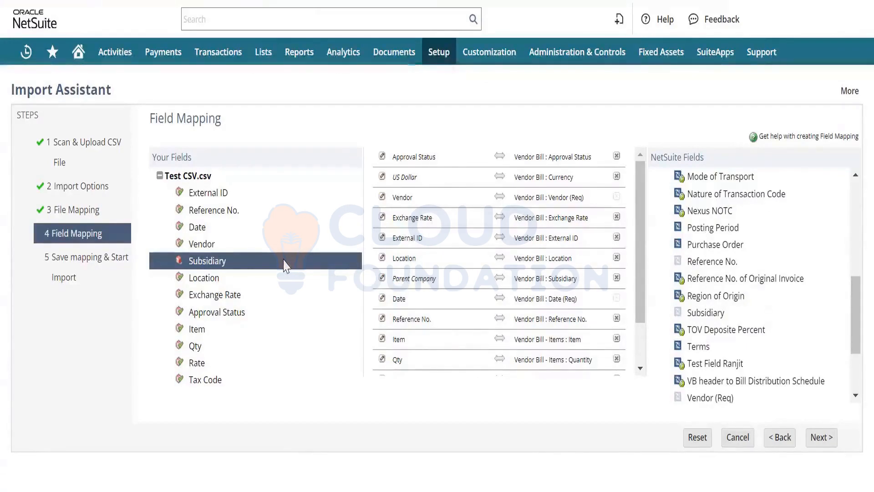
- Remove the mapping that assigns the default Parent Company to Vendor Bill : Subsidiary
left_click(617, 281)
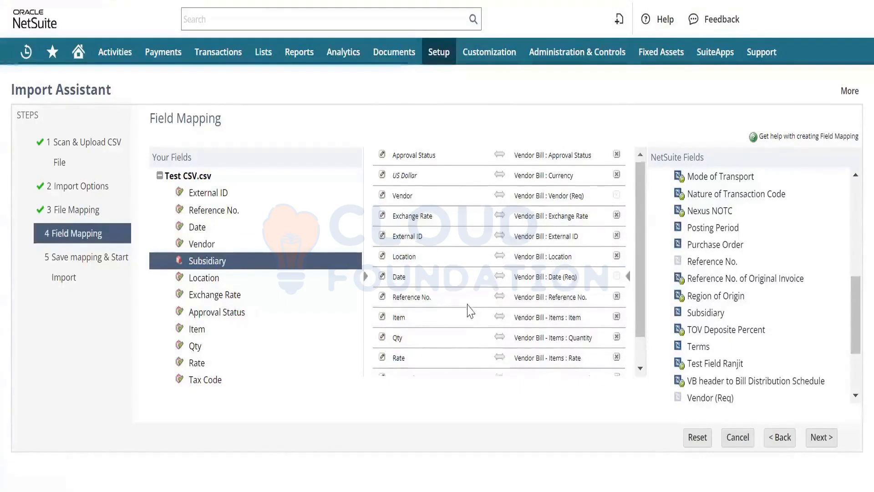
scroll(469, 309, "down", 1)
scroll(469, 310, "up", 1)
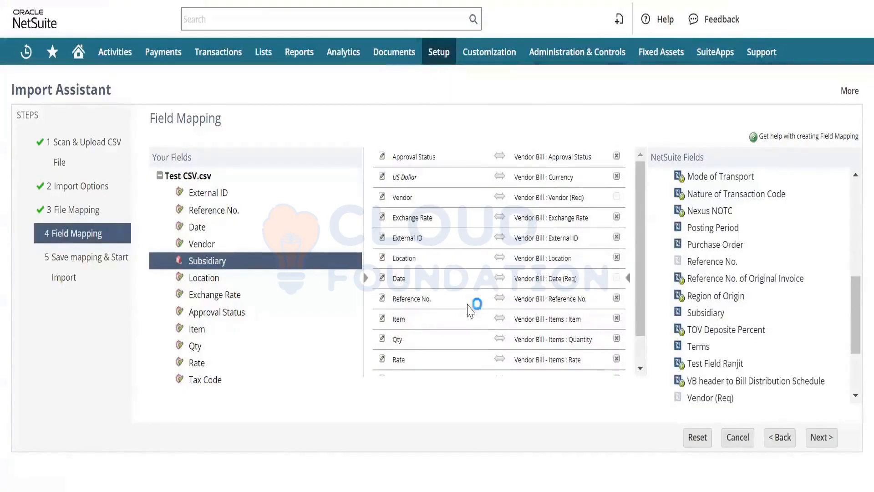
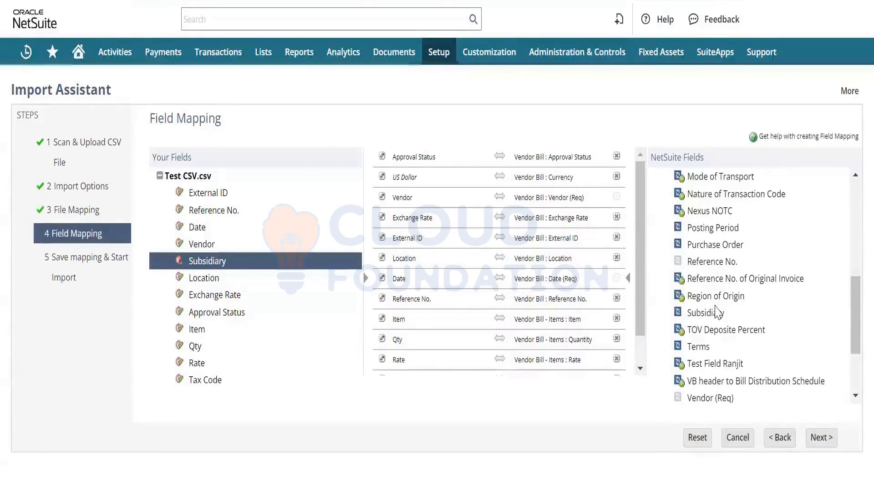
- Proceed from the field mapping, then save and run the import, overwriting the existing saved import
left_click(822, 438)
left_click(825, 438)
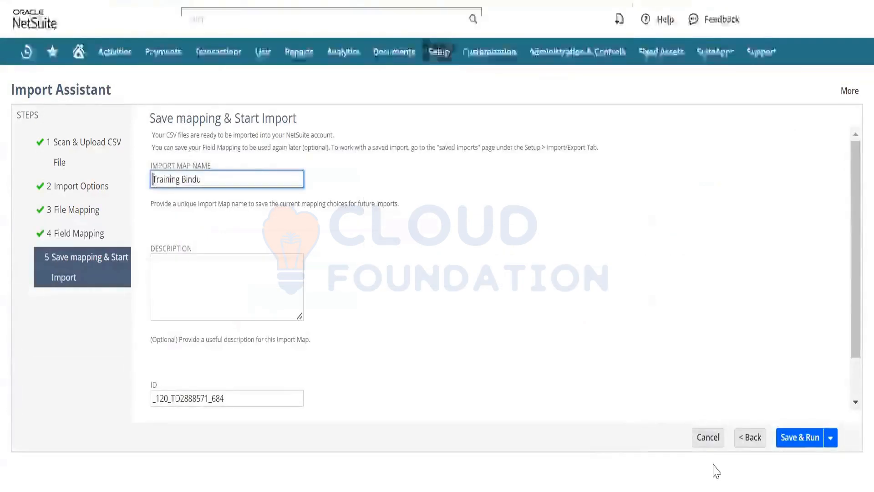
left_click(800, 438)
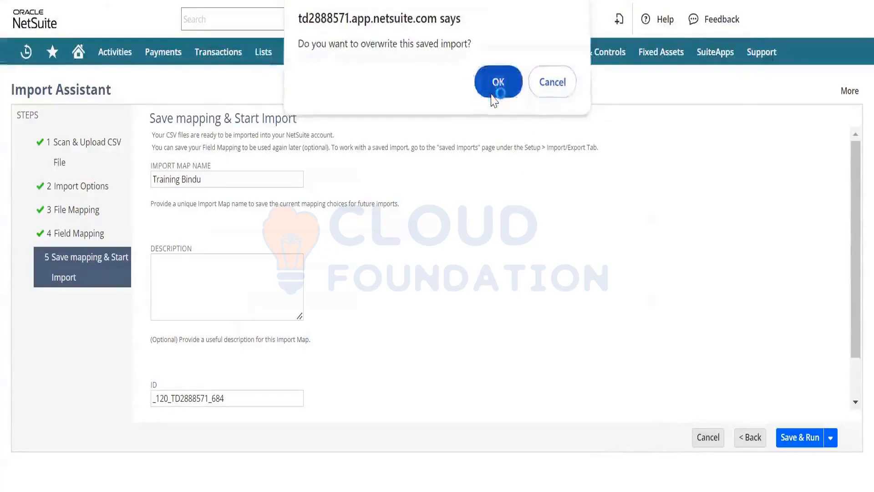
left_click(494, 94)
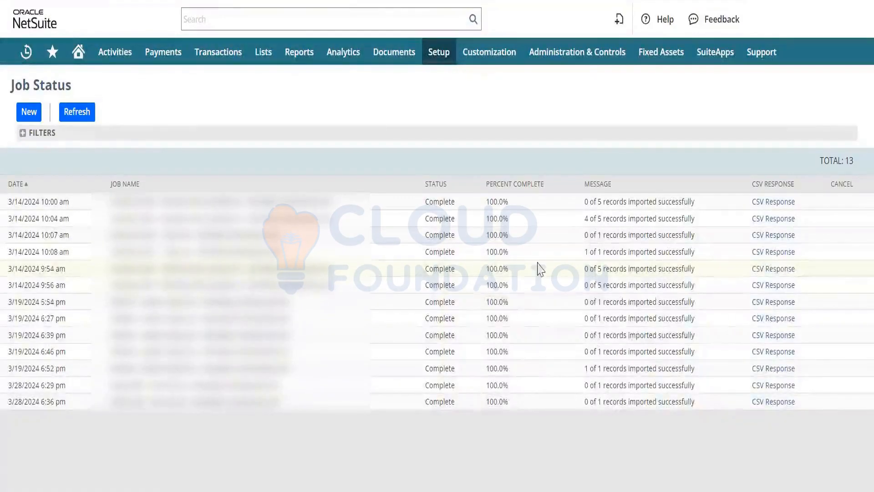
- Download the CSV response of the 3/28/2024 6:36 pm import, open it in Excel without converting the data, and read its error message
left_click(774, 401)
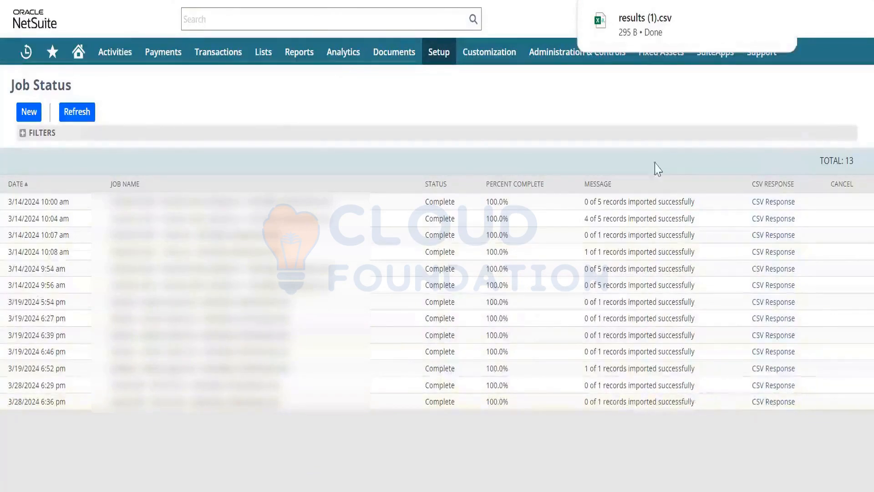
left_click(633, 32)
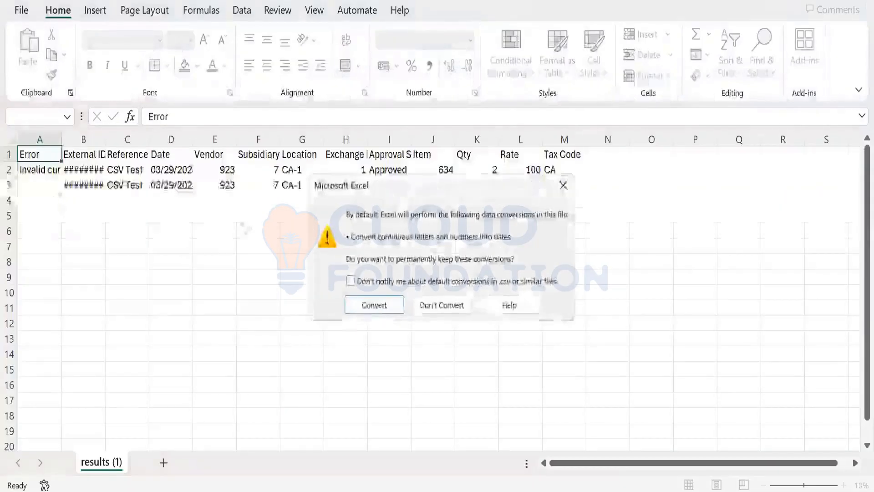
left_click(565, 184)
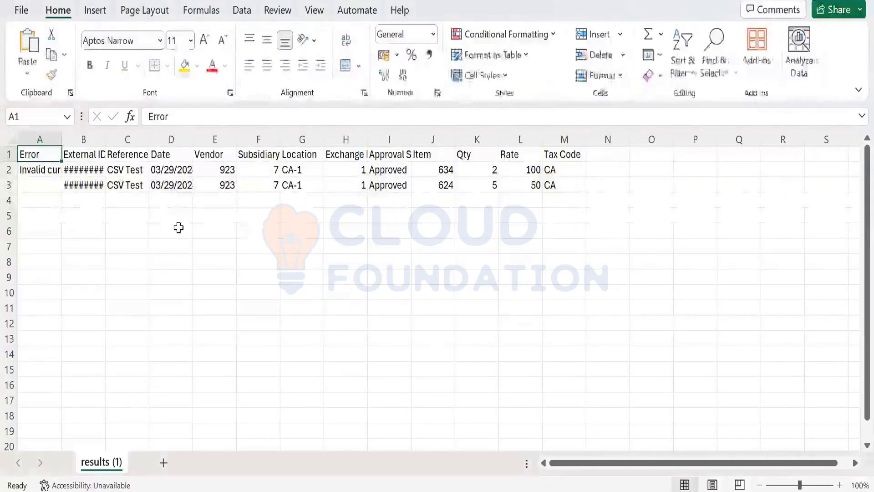
left_click(28, 170)
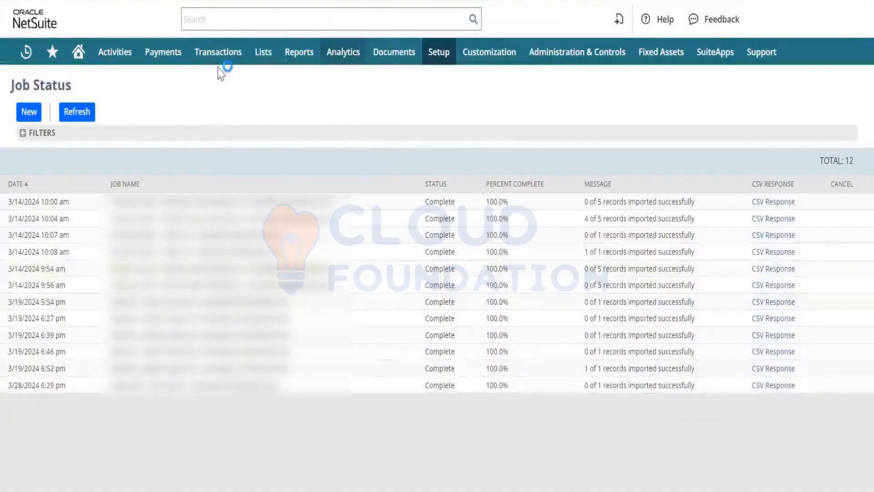
- Reopen the saved Vendor Bill import with ID 120 and proceed to its field mapping, keeping Test CSV.csv and data handling at Add
mouse_move(218, 61)
mouse_move(201, 160)
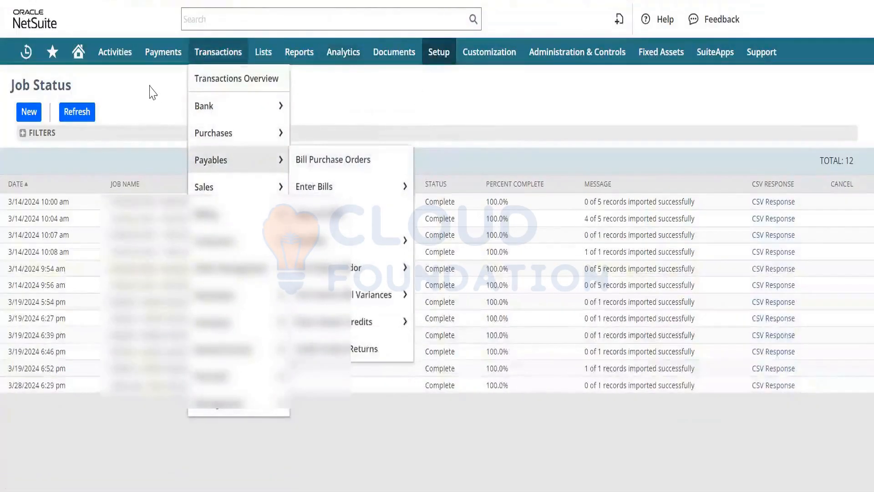
mouse_move(447, 52)
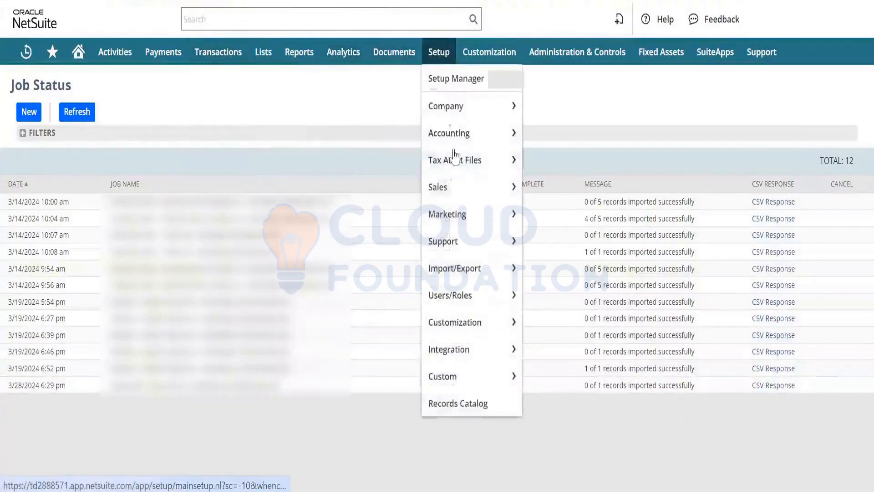
mouse_move(479, 269)
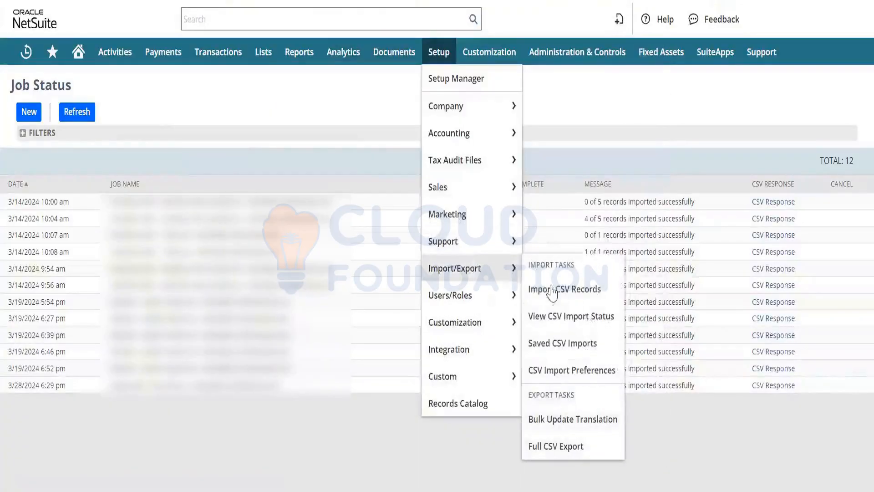
left_click(576, 343)
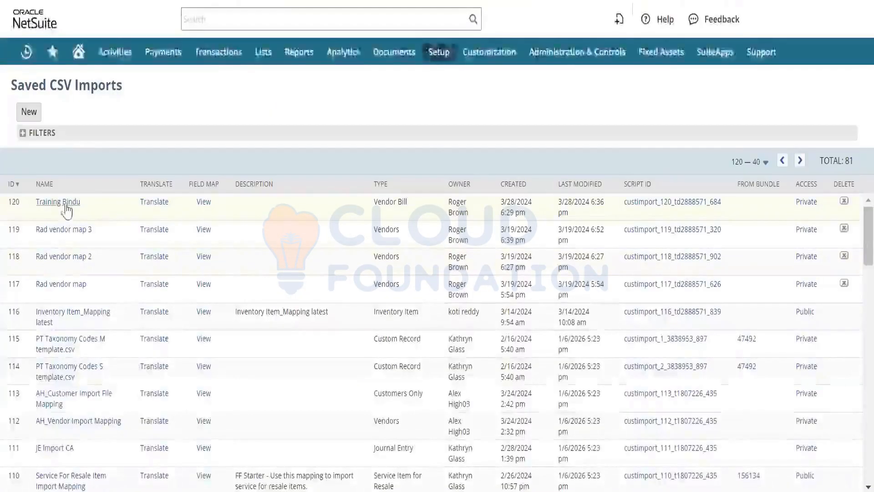
left_click(65, 205)
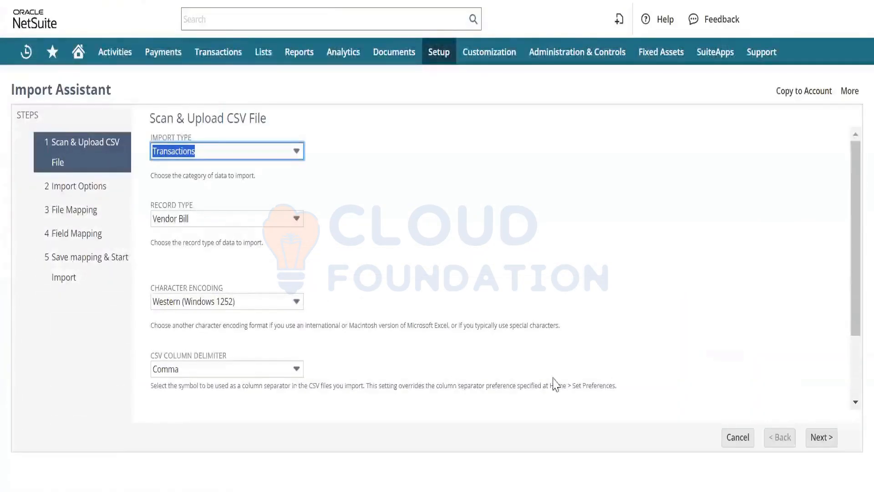
scroll(361, 293, "down", 3)
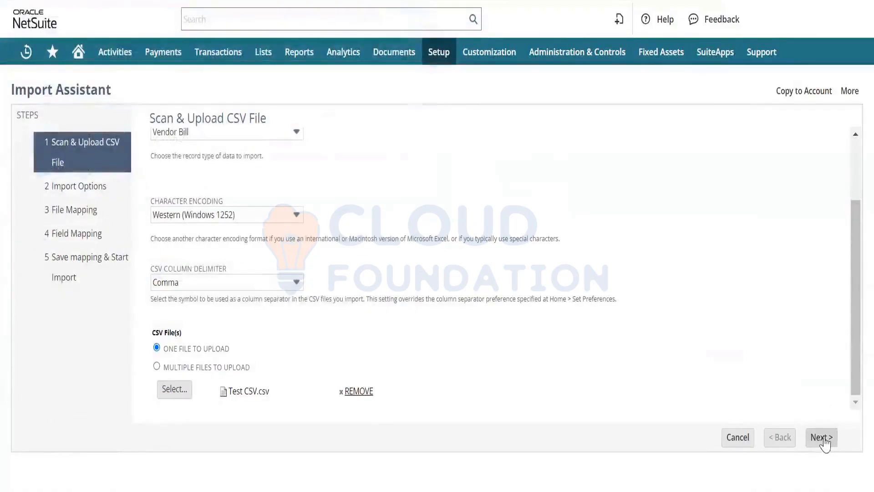
left_click(822, 438)
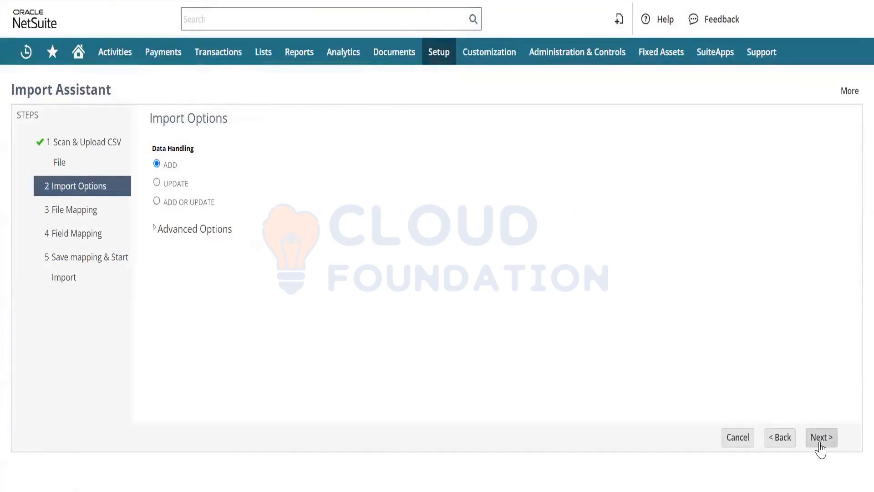
left_click(820, 444)
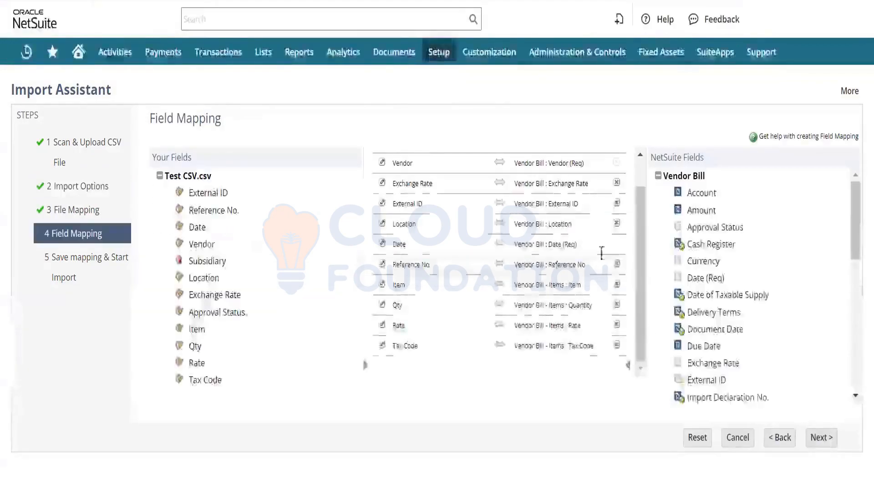
- Set the default value mapped to Vendor Bill : Currency to Canadian Dollar
scroll(445, 233, "up", 1)
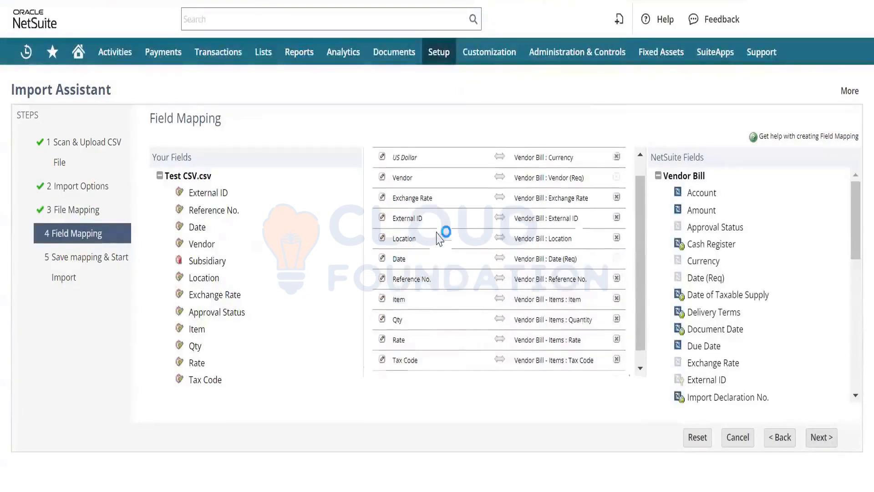
scroll(438, 237, "up", 1)
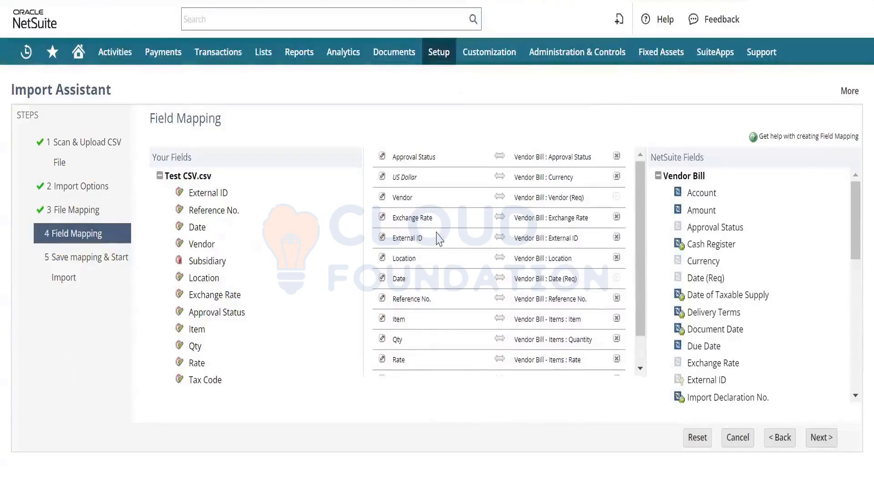
left_click(381, 180)
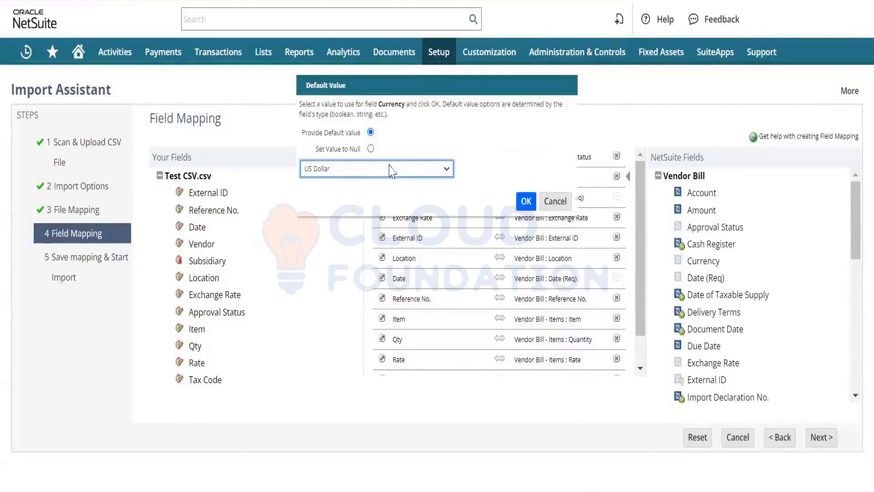
left_click(391, 169)
left_click(360, 206)
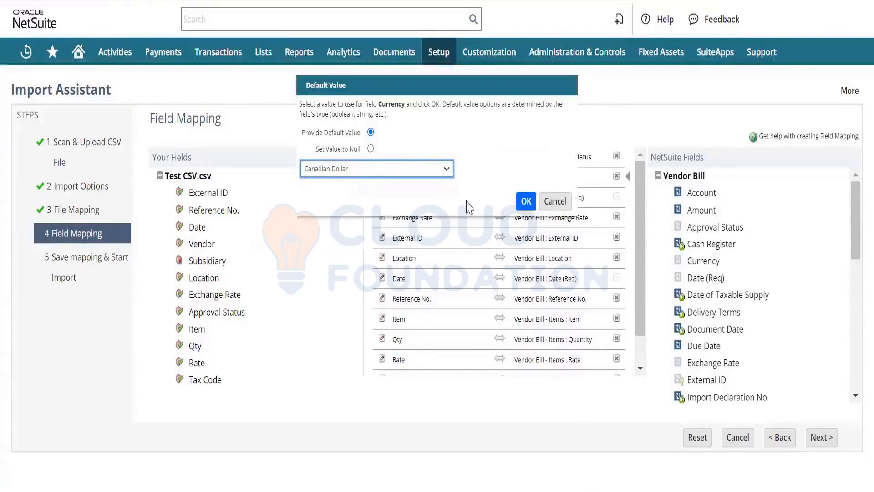
left_click(525, 197)
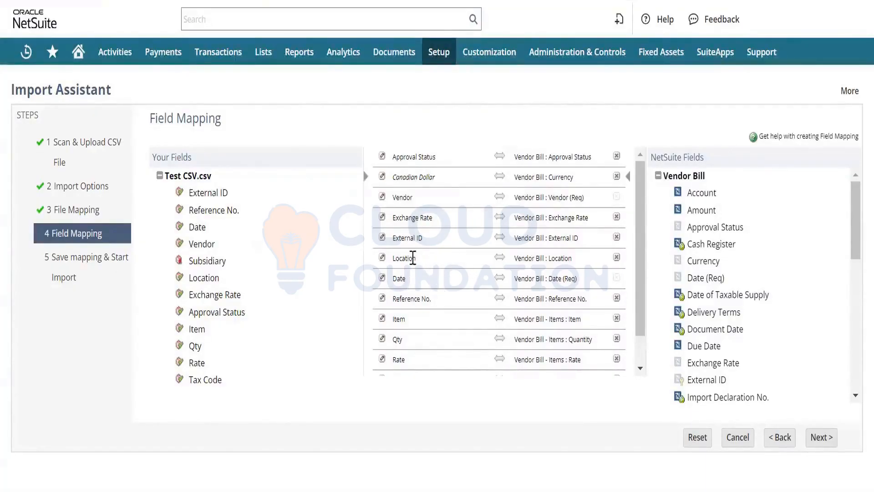
- Review the remaining field mappings, then save and run the import, overwriting the saved import
scroll(429, 280, "down", 1)
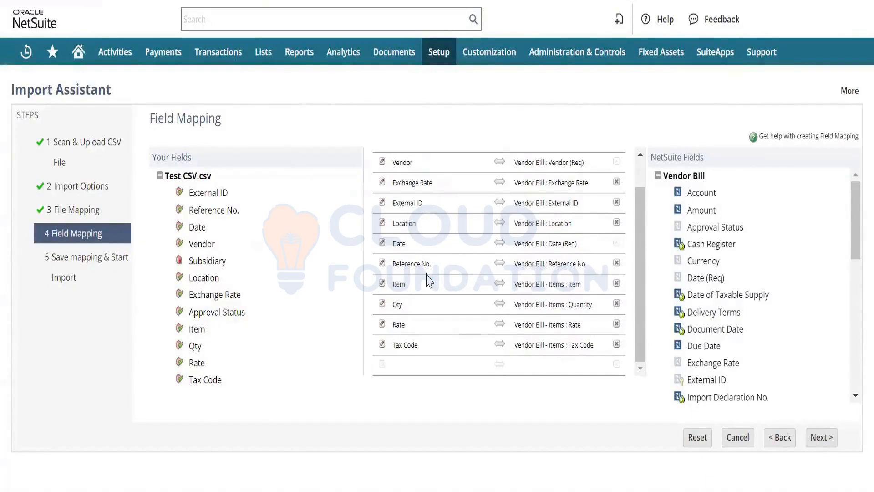
scroll(430, 280, "up", 1)
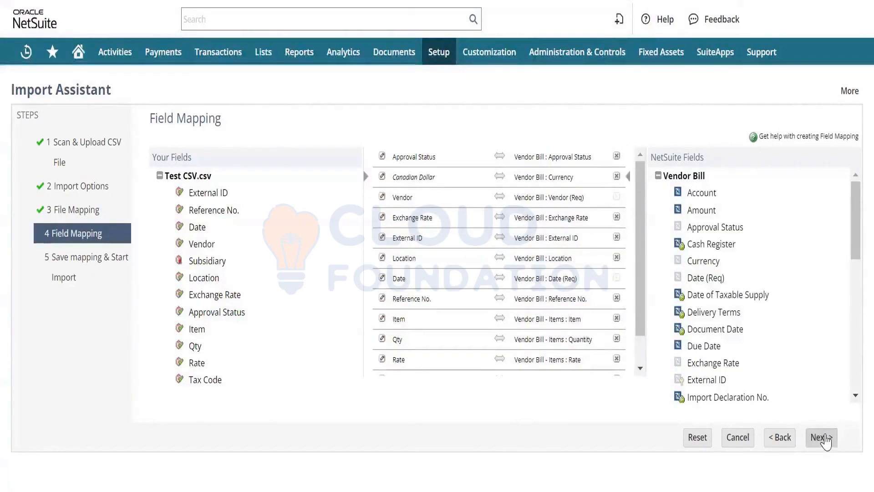
left_click(822, 437)
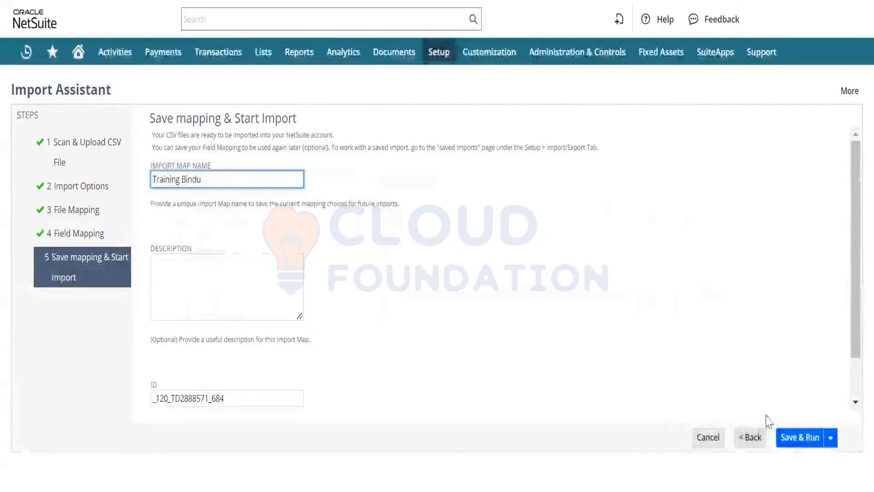
mouse_move(832, 440)
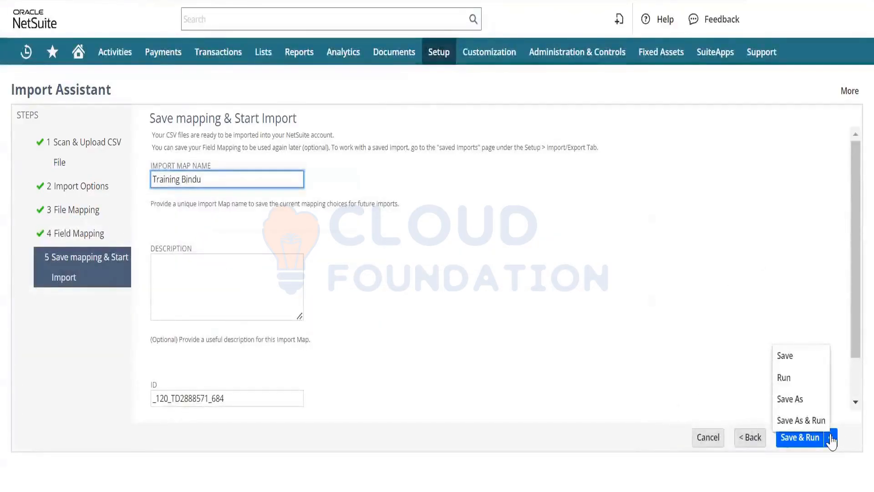
left_click(800, 369)
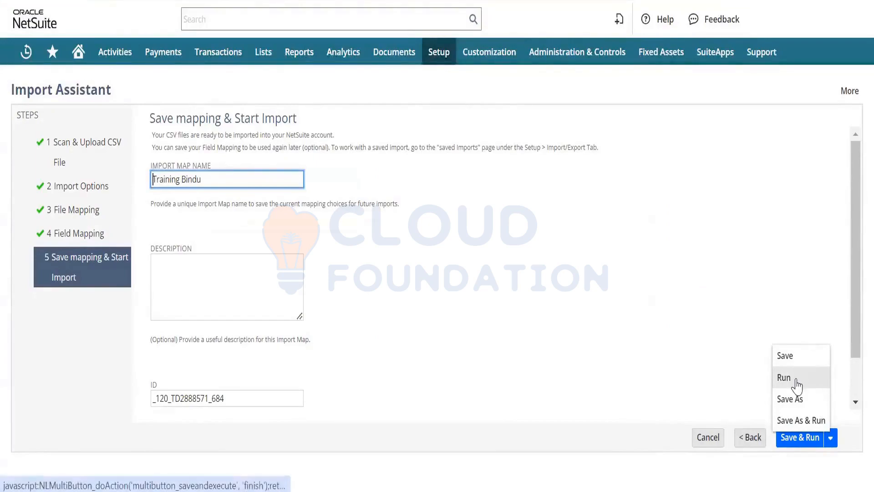
left_click(805, 439)
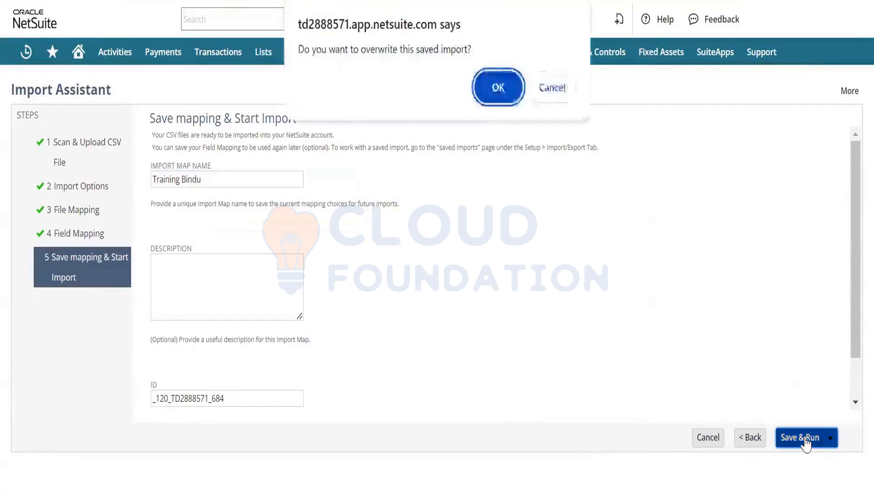
left_click(503, 86)
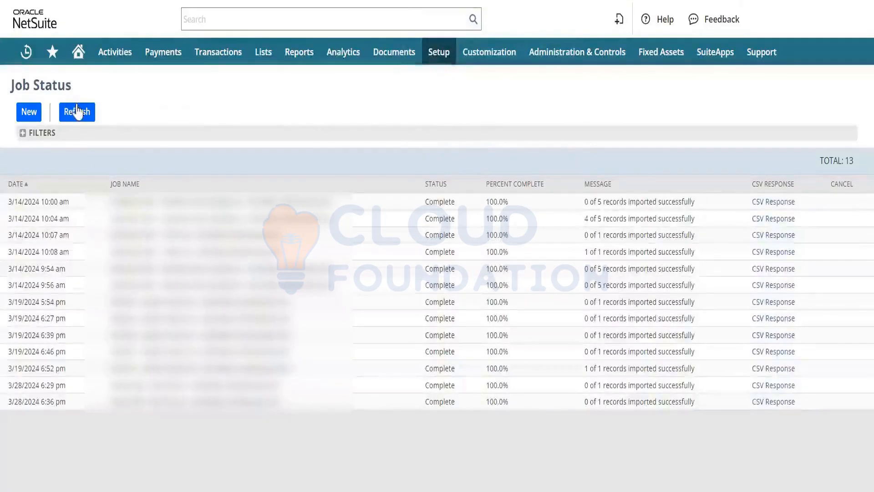
- Refresh the Job Status list until the 3/28/2024 6:38 pm import finishes processing
left_click(76, 110)
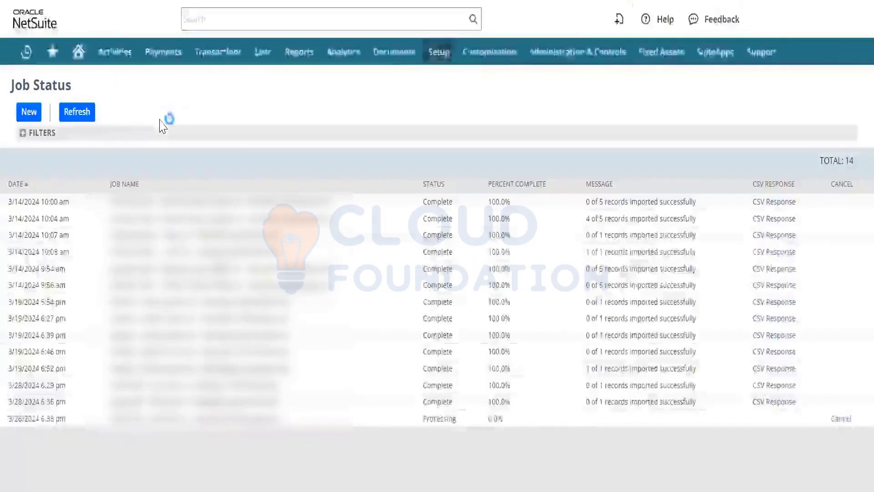
left_click(73, 113)
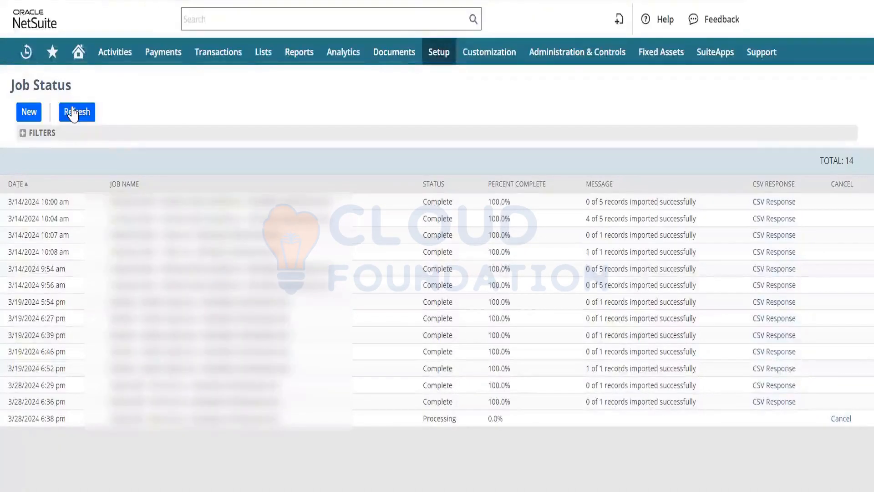
left_click(73, 113)
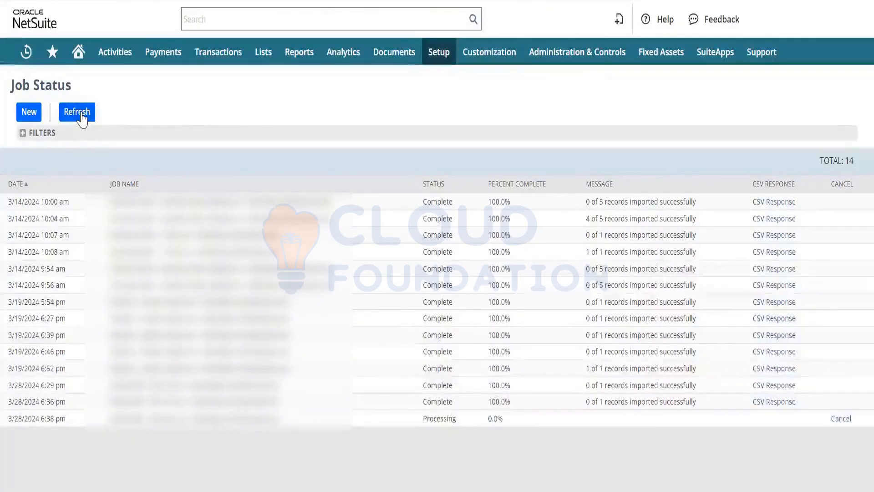
left_click(81, 114)
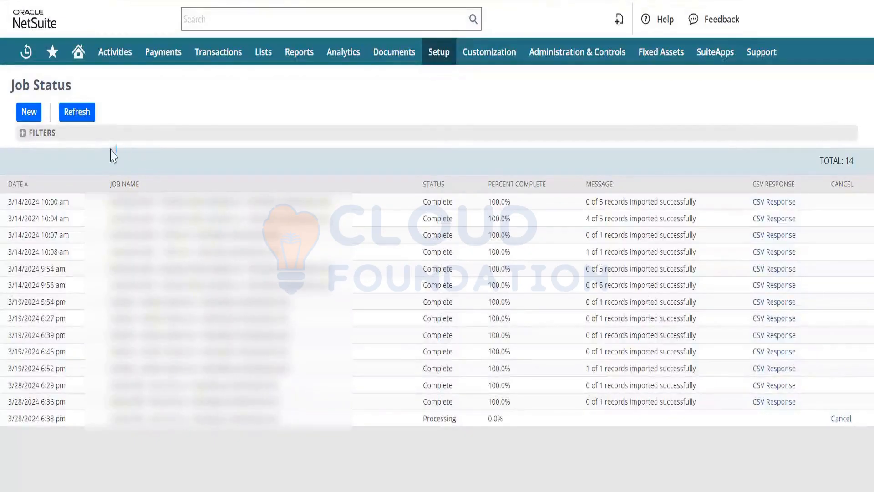
left_click(86, 115)
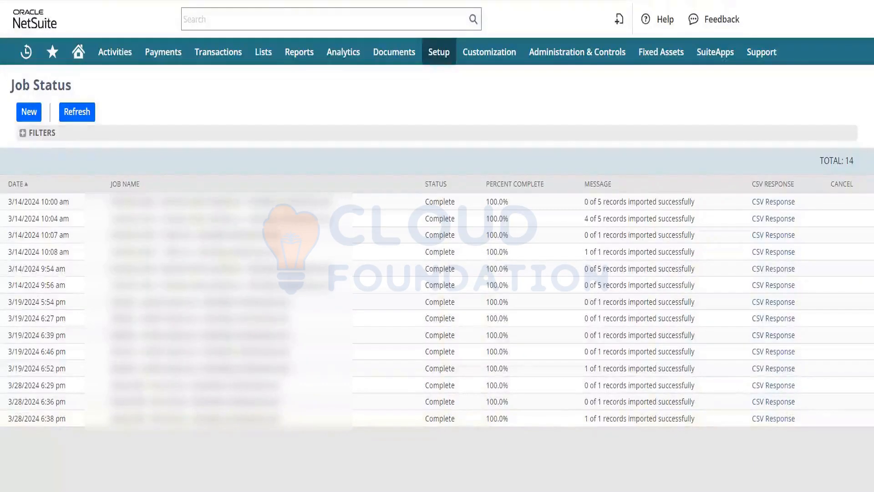
- Switch to Excel and review the Test CSV data, then check the error message in A2 and the vendor in E2 of the results file
mouse_move(564, 489)
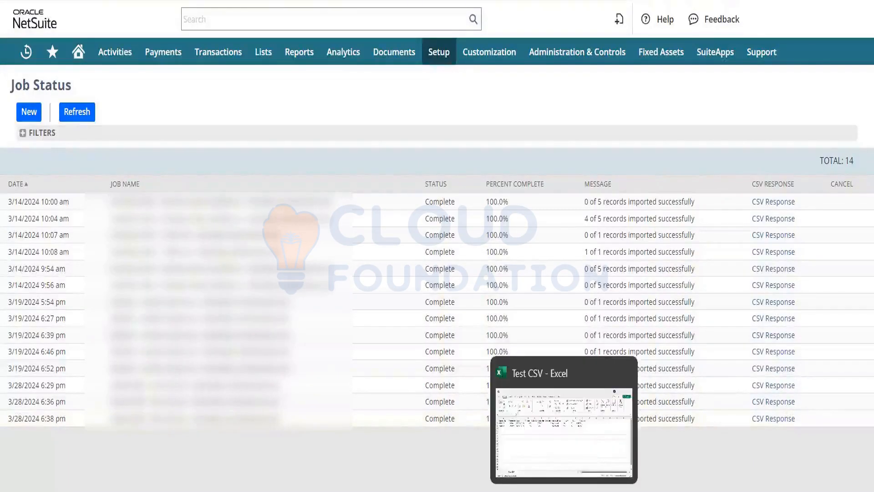
left_click(562, 470)
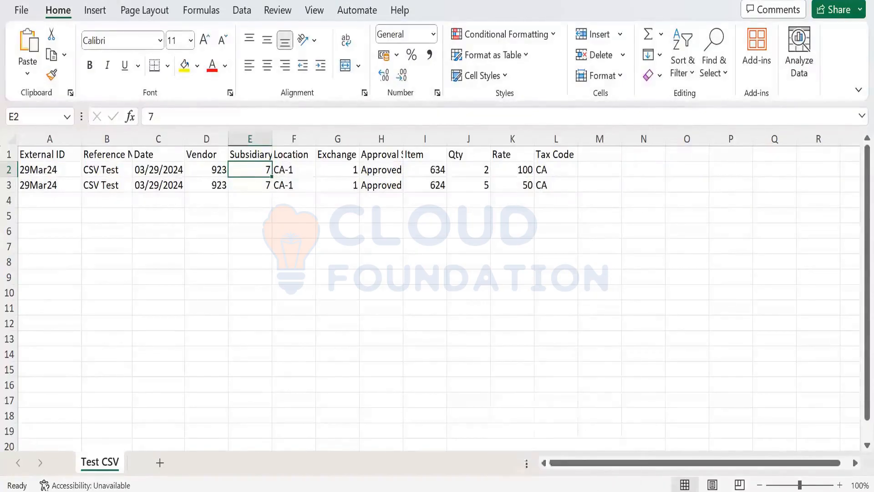
mouse_move(564, 489)
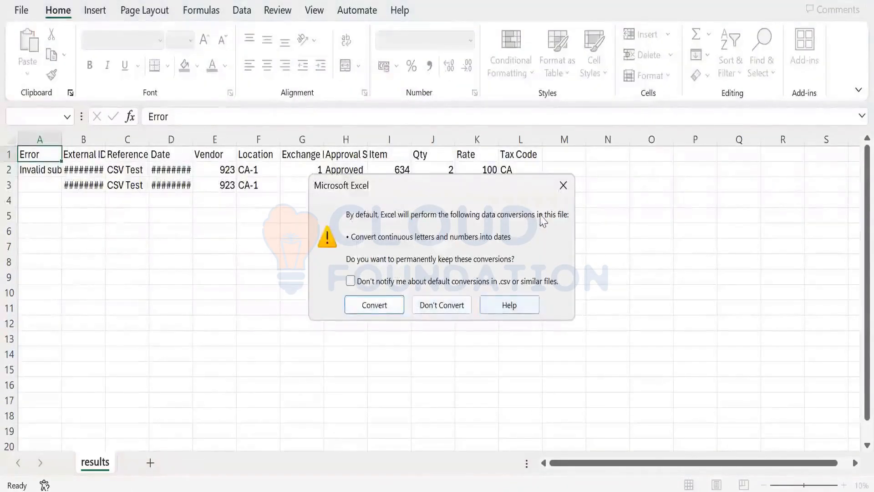
left_click(563, 185)
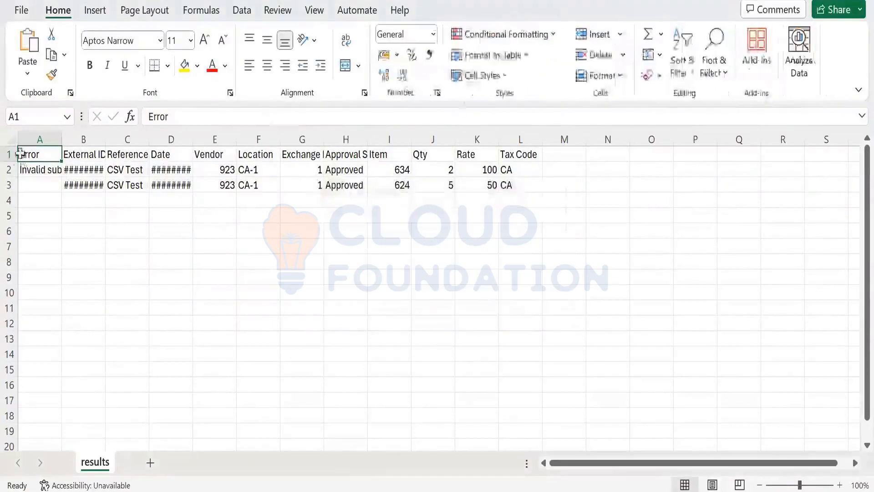
left_click(35, 169)
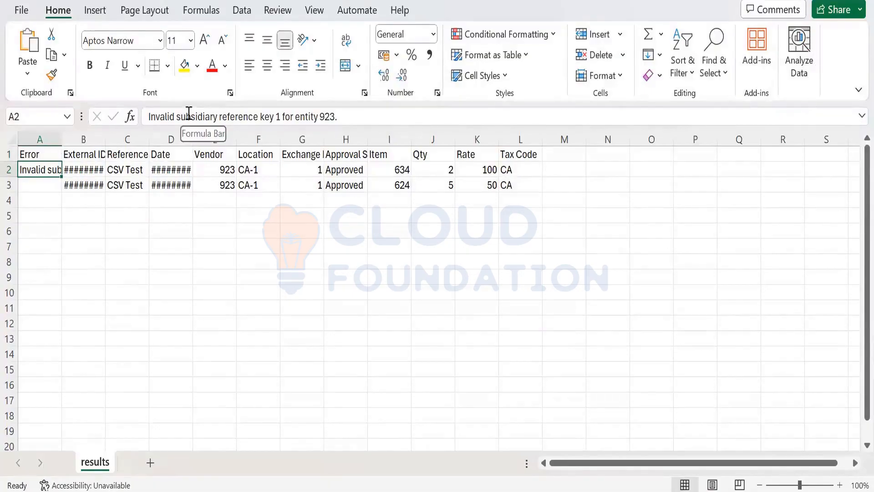
left_click(228, 172)
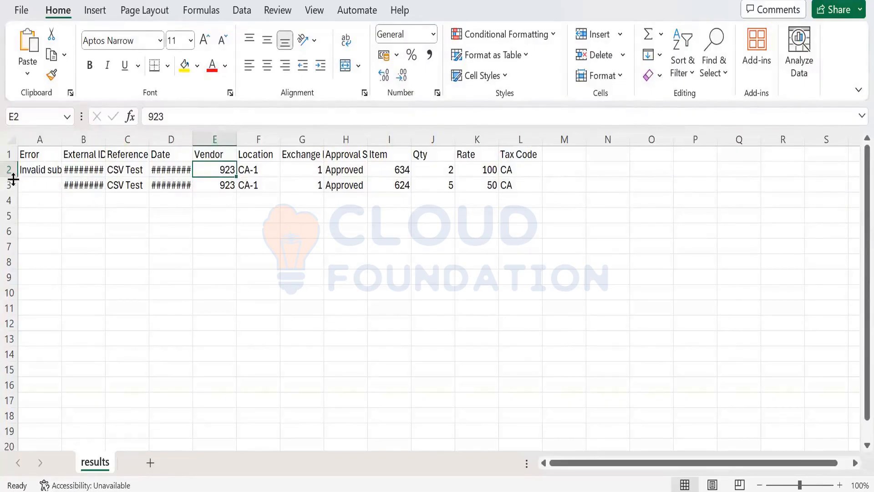
- Check the error message in A2 of the results file, then enter ADMIN in N2 beside the data
left_click(41, 170)
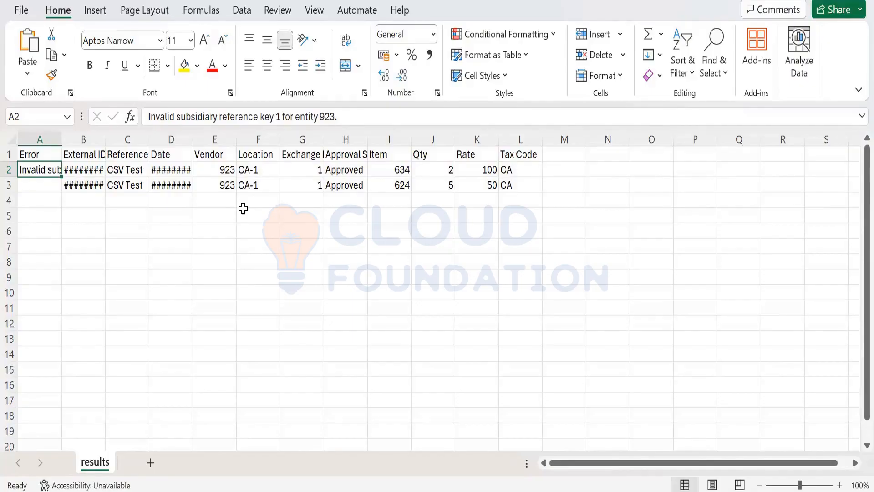
key("Right")
key("Right")
key("Right")
key("Right")
key("Right")
key("Right")
key("Right")
key("Right")
key("Right")
key("Right")
key("Right")
key("Right")
key("Right")
key("Right")
key("Right")
key("Right")
key("Right")
key("Right")
key("Right")
key("Right")
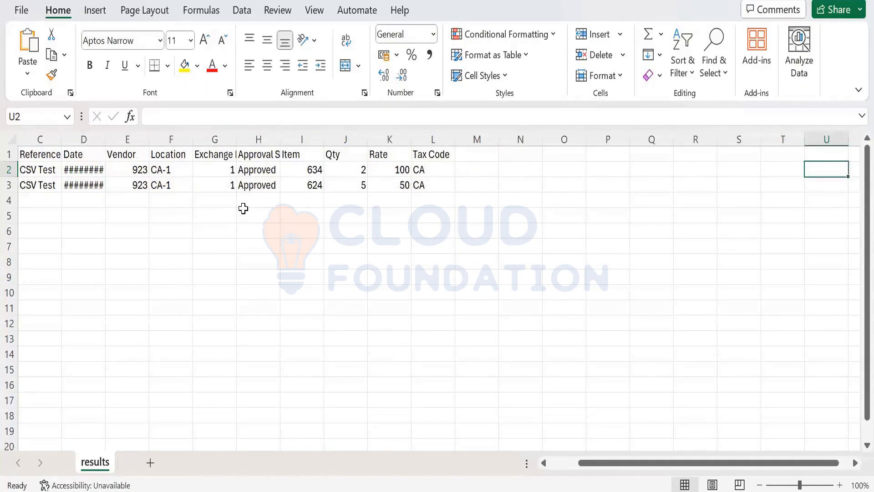
key("Left")
key("Left")
key("Left")
key("Left")
key("Left")
key("Left")
key("Left")
key("Left")
key("Left")
key("Left")
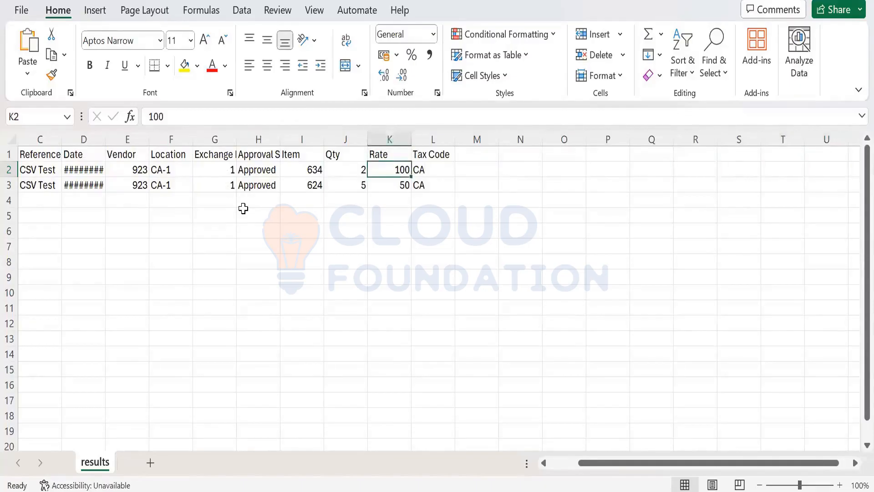
key("Right")
key("Right")
key("Up")
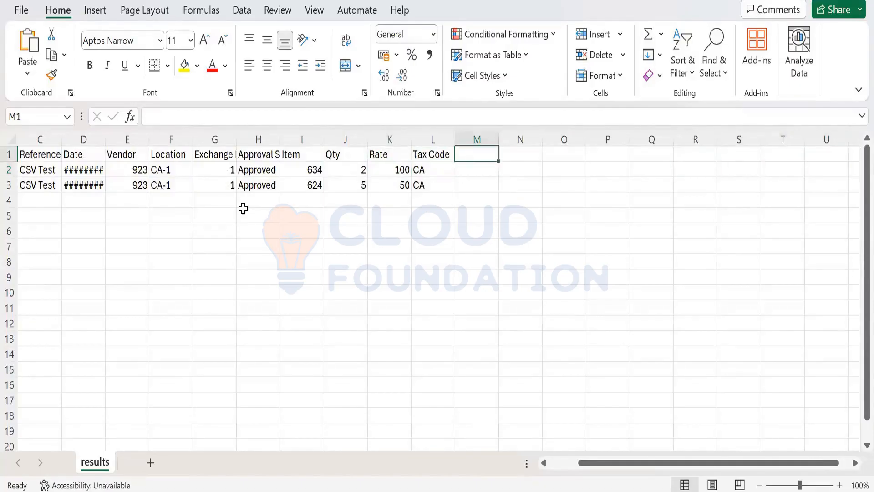
key("Right")
key("Down")
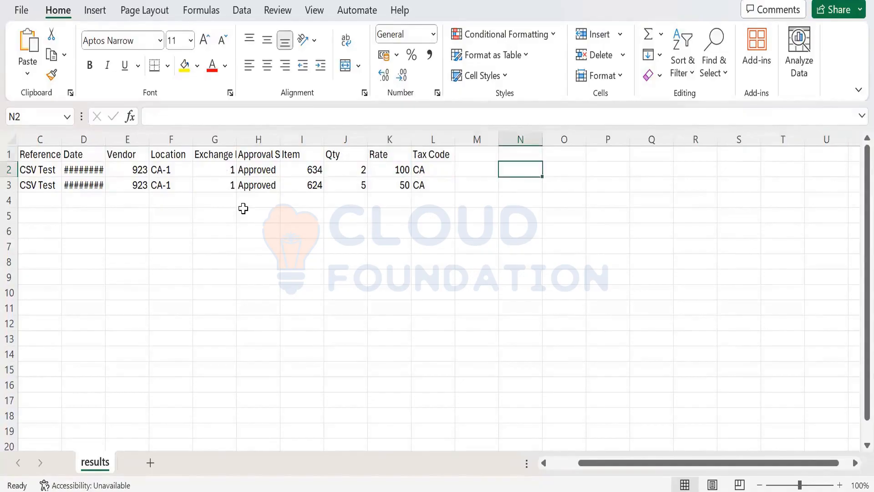
type("AD")
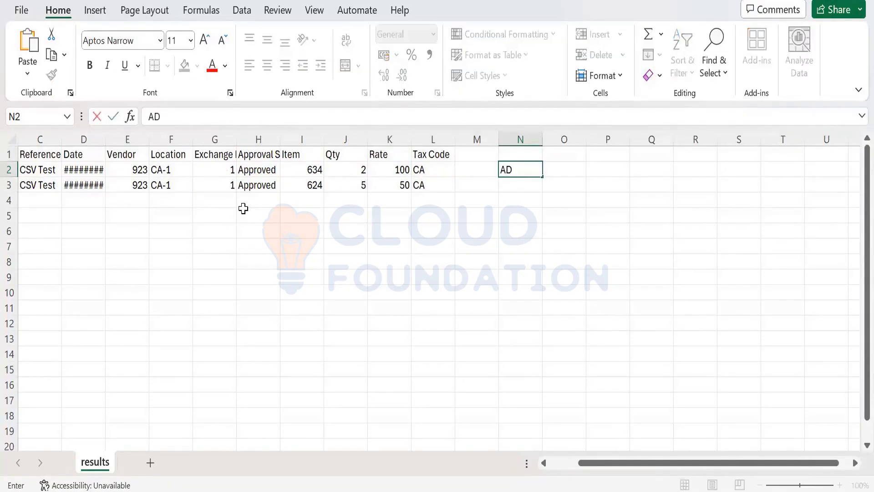
type("MIN")
key("Tab")
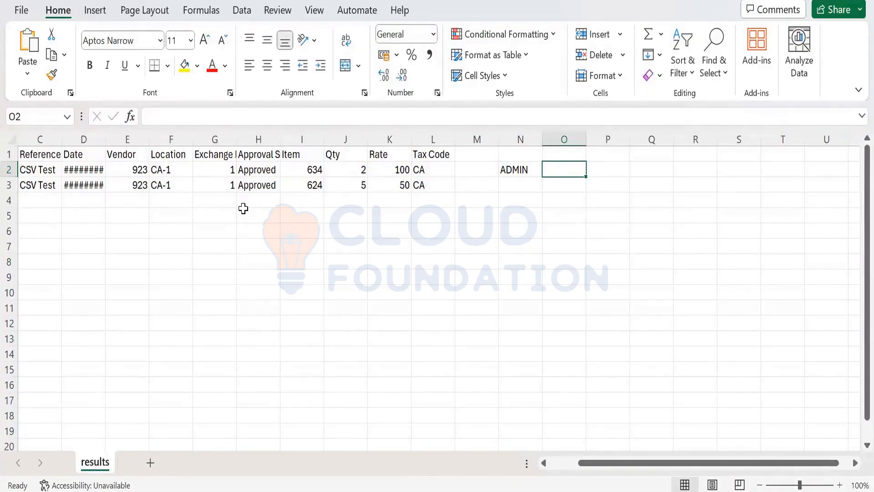
- Enter Admin in O2, next to the uppercase entry, and return to the empty cells below
type("Ad")
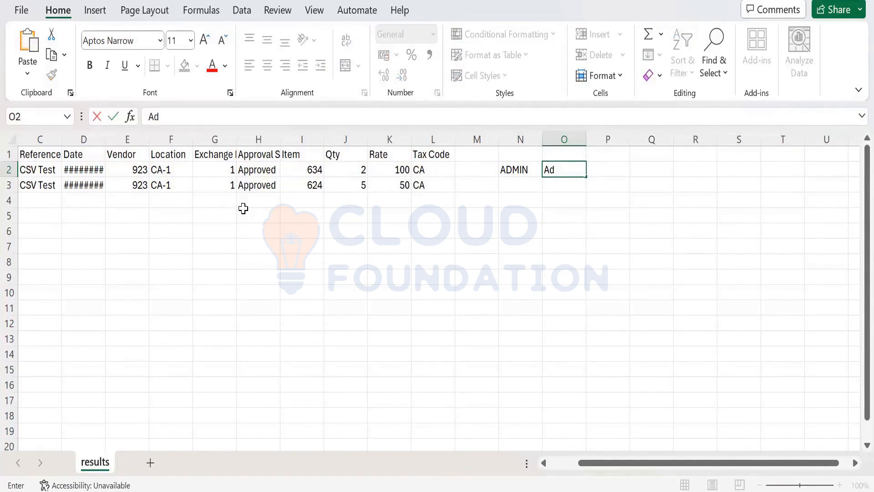
type("min")
key("ctrl+Return")
key("Tab")
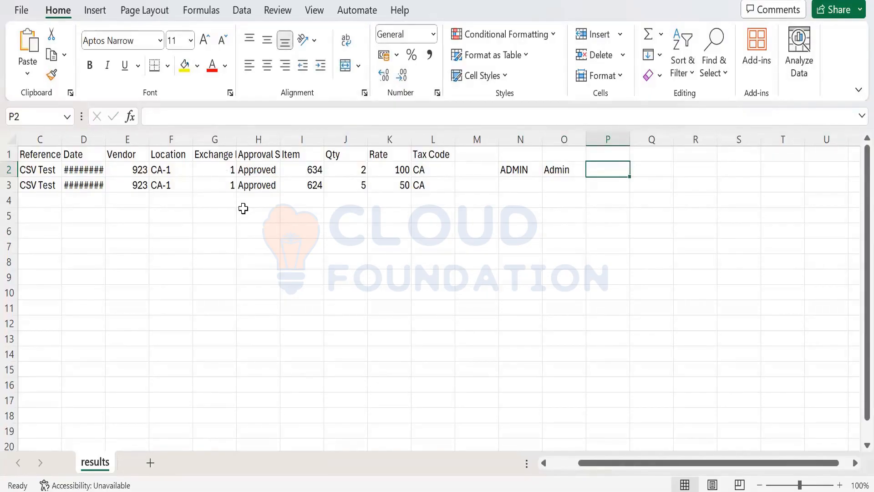
key("Left")
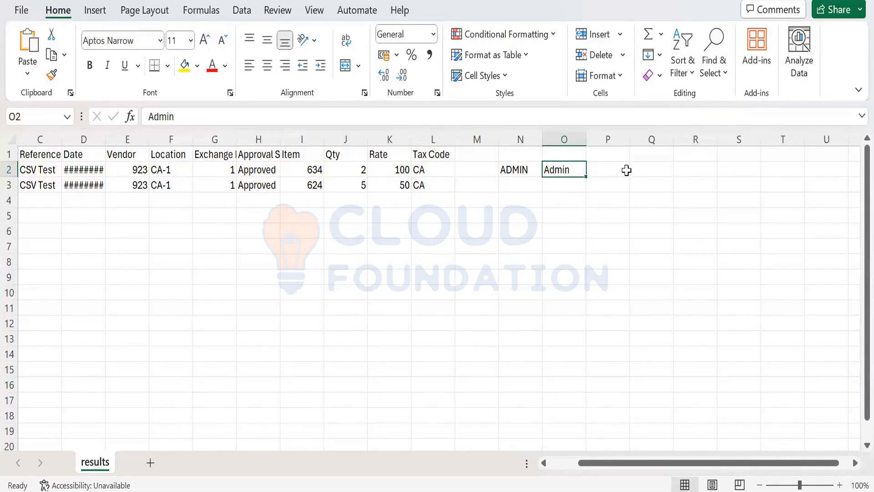
left_click(572, 189)
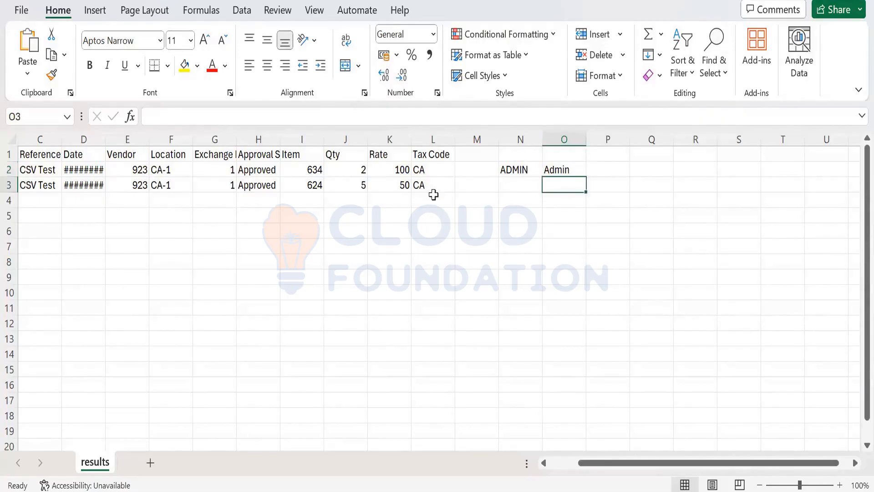
left_click(525, 185)
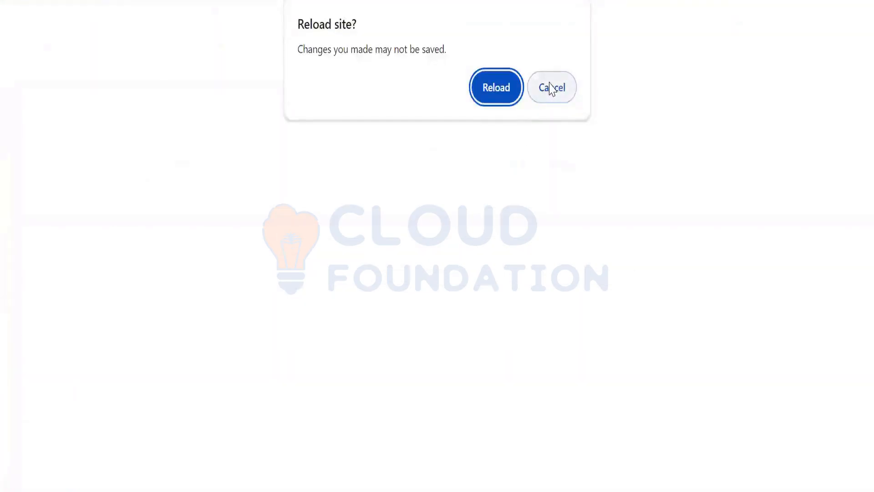
- Switch to NetSuite, cancel the page reload, and leave the unsaved bill for the Bills list
left_click(552, 88)
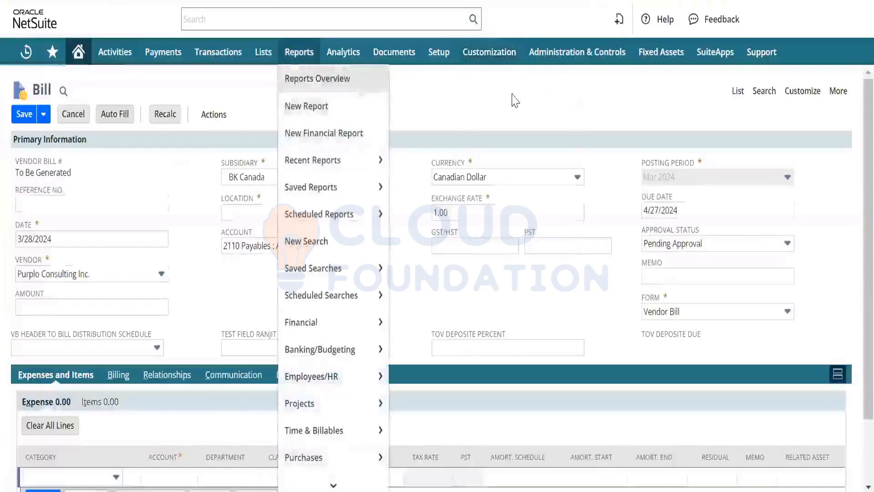
left_click(739, 95)
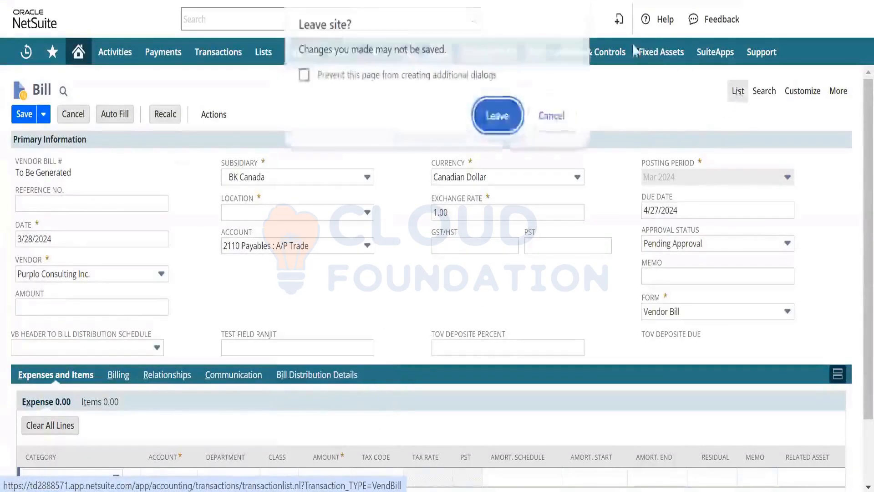
left_click(507, 121)
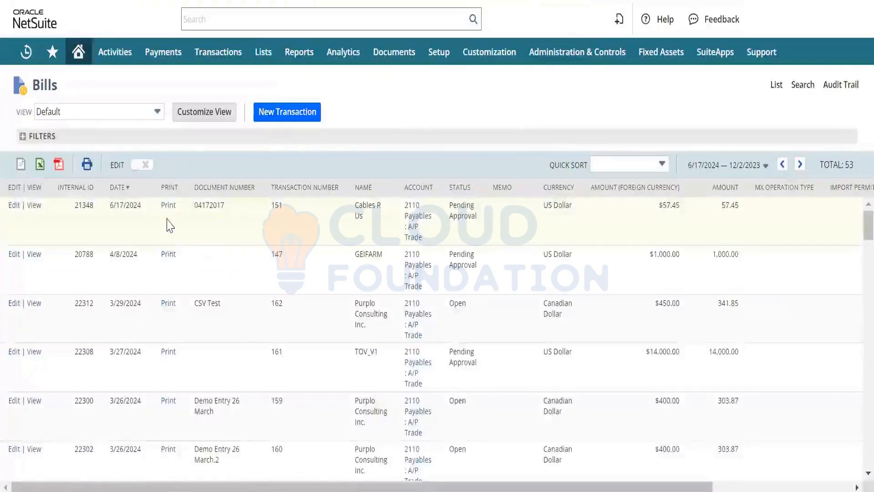
- Open the CSV Test bill from the Bills list and review its header and item lines across all columns
scroll(168, 224, "down", 2)
scroll(168, 225, "up", 2)
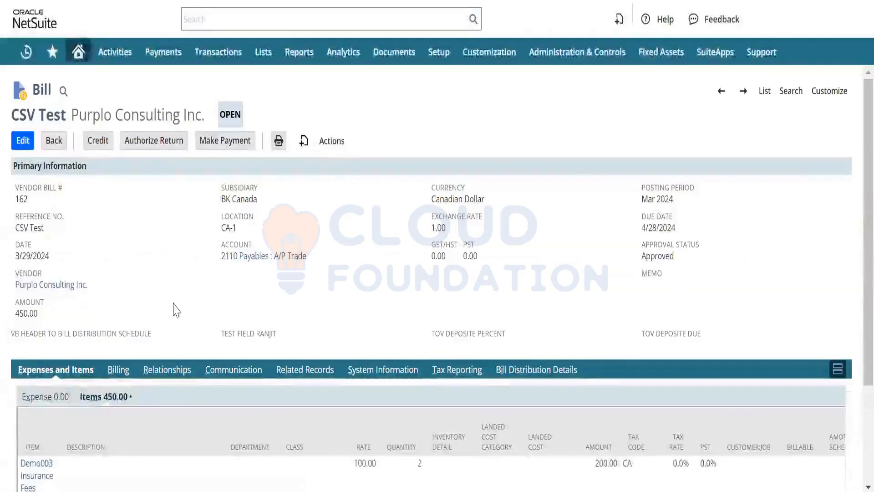
mouse_move(59, 285)
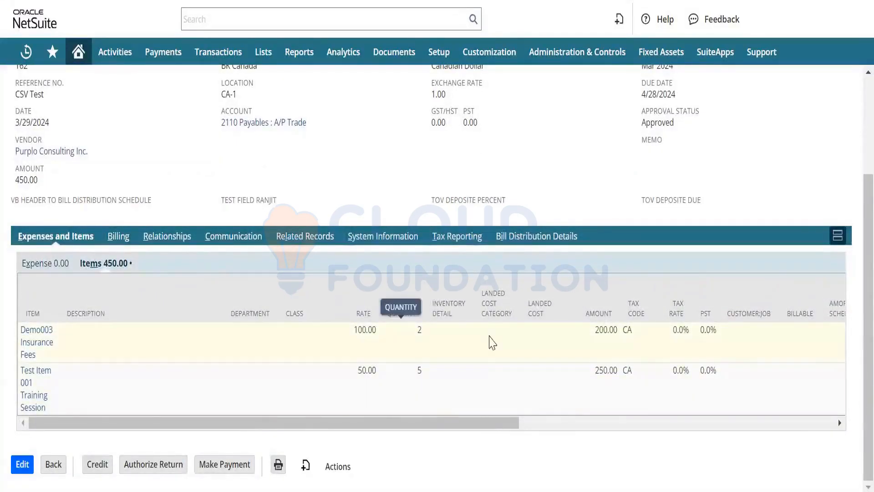
scroll(539, 342, "right", 5)
scroll(539, 342, "right", 5)
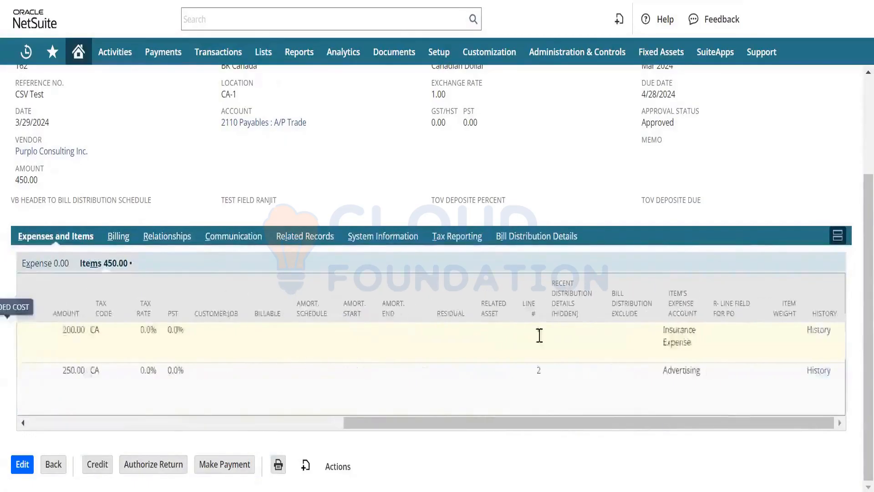
key("alt+Left")
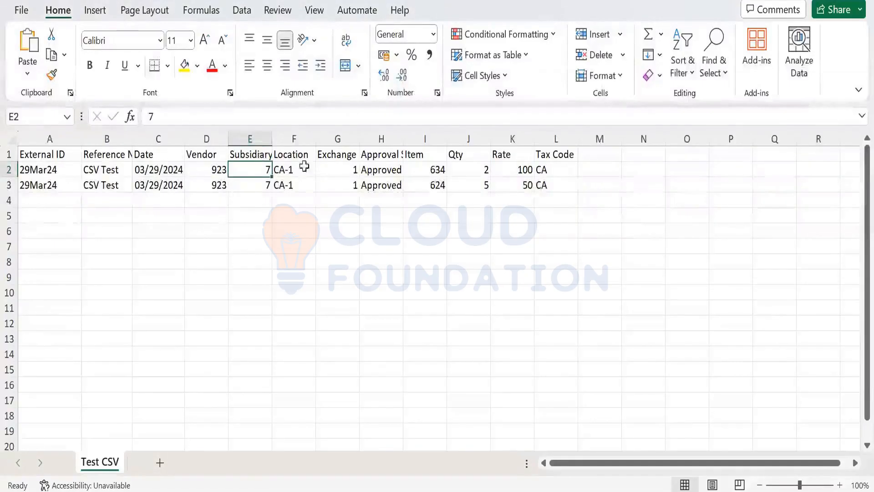
- Check the item in I2 of Test CSV in Excel, then review the Purplo Consulting Inc. vendor record in NetSuite
left_click(422, 168)
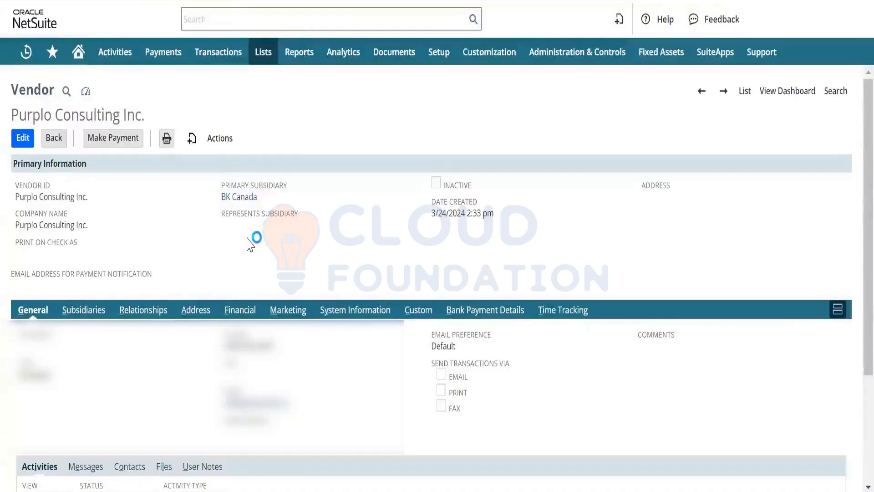
scroll(248, 241, "down", 1)
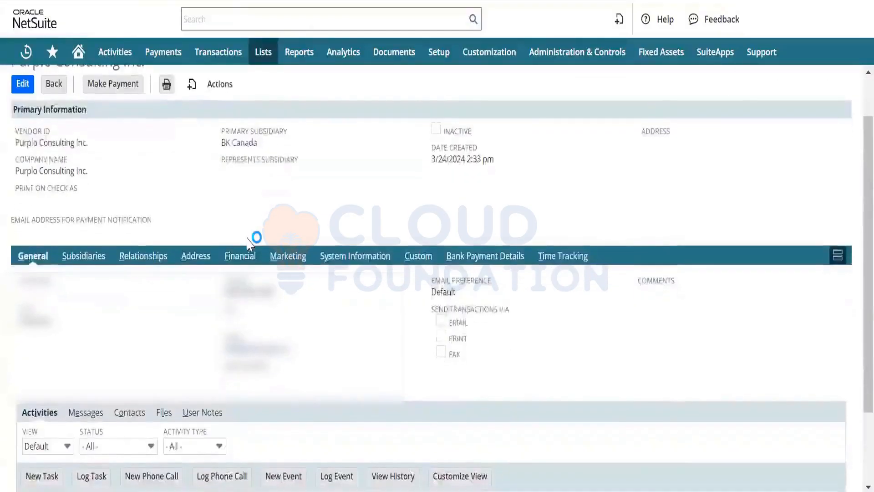
scroll(248, 244, "down", 2)
scroll(248, 243, "up", 3)
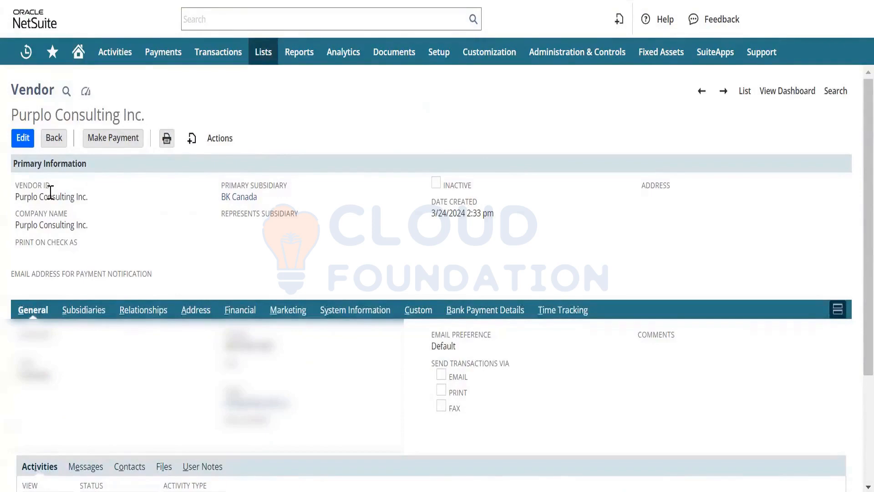
scroll(373, 354, "down", 2)
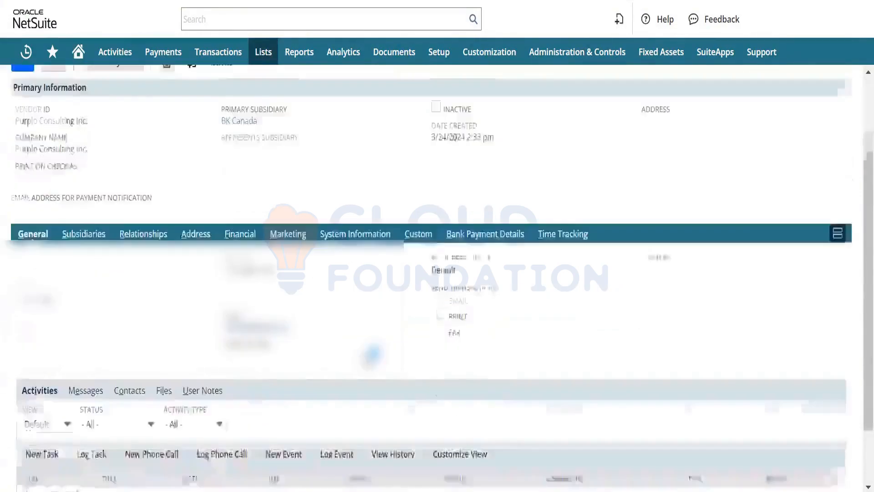
scroll(372, 354, "down", 2)
scroll(104, 233, "up", 4)
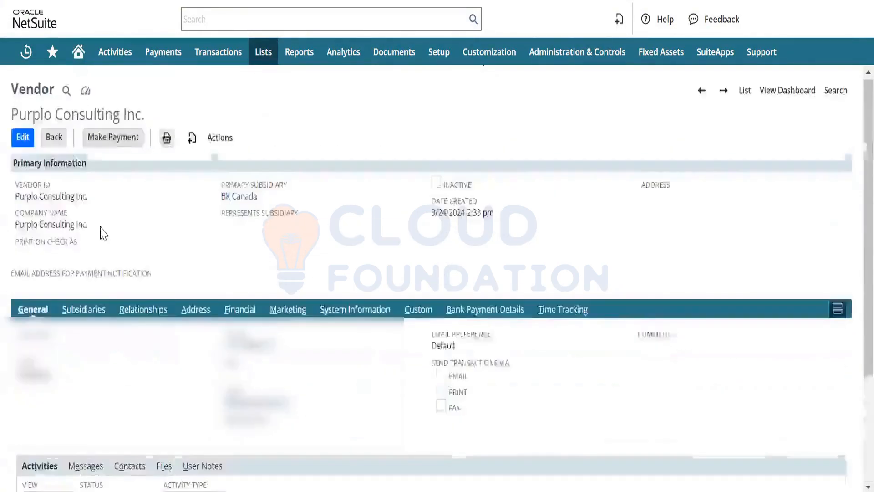
- View the vendor's subsidiaries, relationships and address details
scroll(104, 233, "down", 1)
left_click(81, 256)
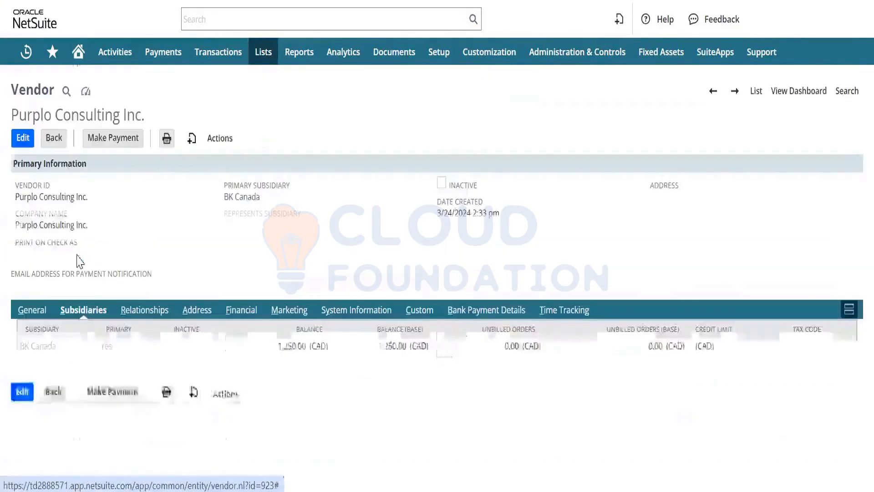
left_click(143, 312)
left_click(201, 313)
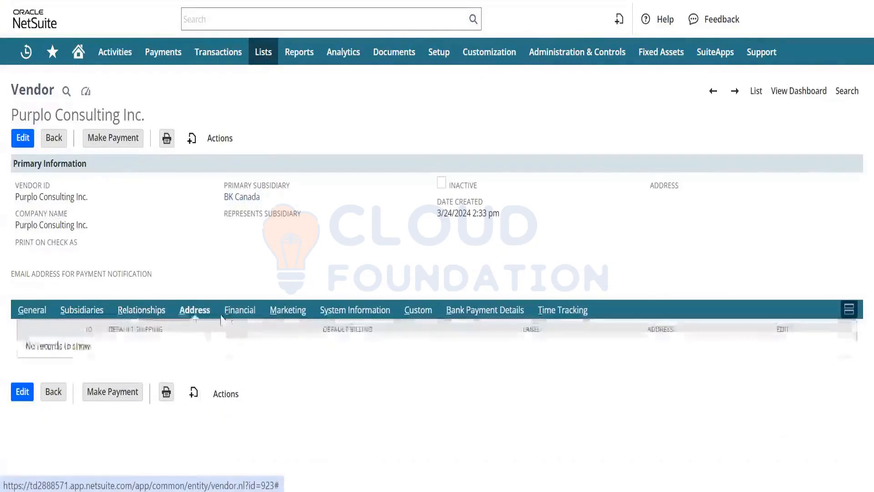
- Review the vendor's financial information, including account, balance and bill matching details
left_click(240, 312)
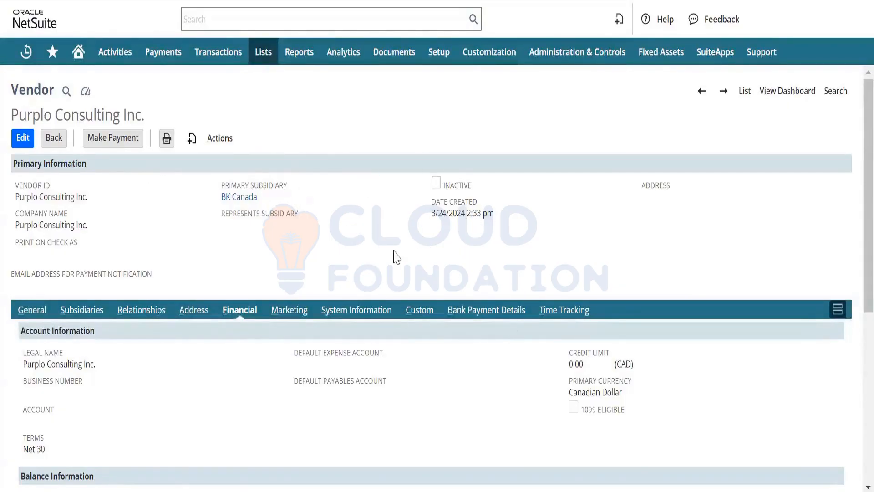
scroll(364, 288, "down", 5)
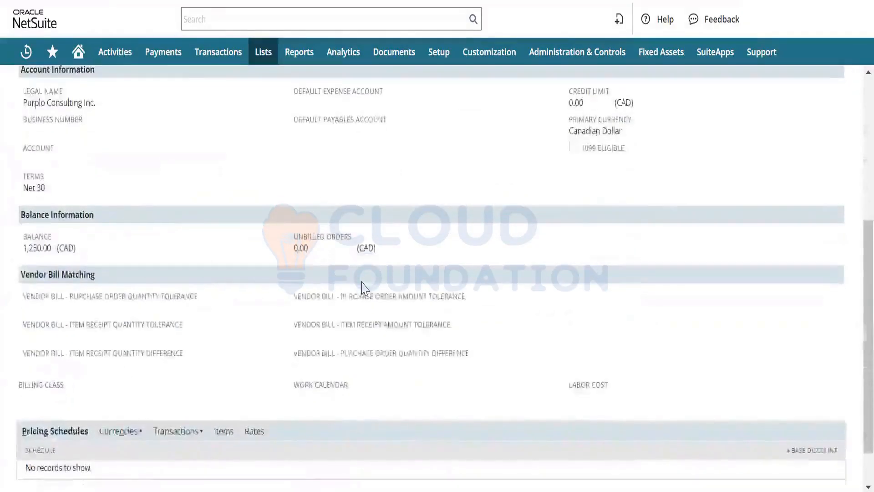
scroll(365, 287, "up", 4)
scroll(364, 288, "up", 2)
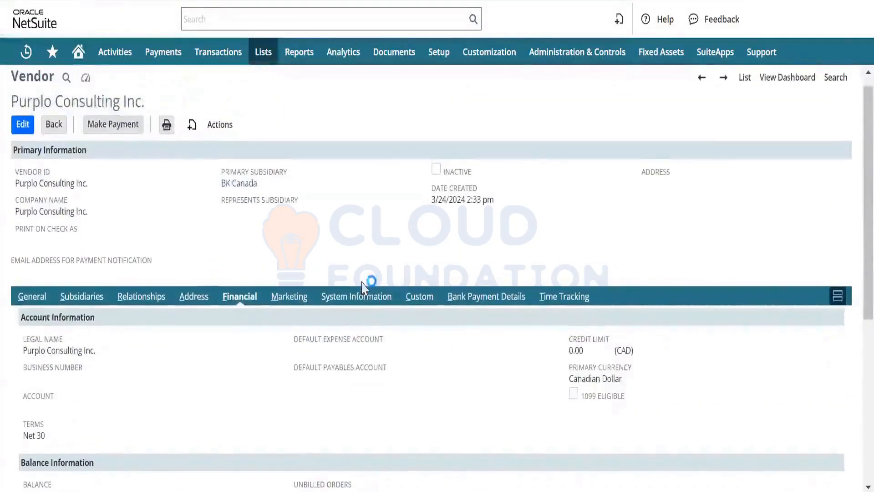
scroll(362, 282, "down", 1)
scroll(362, 281, "up", 1)
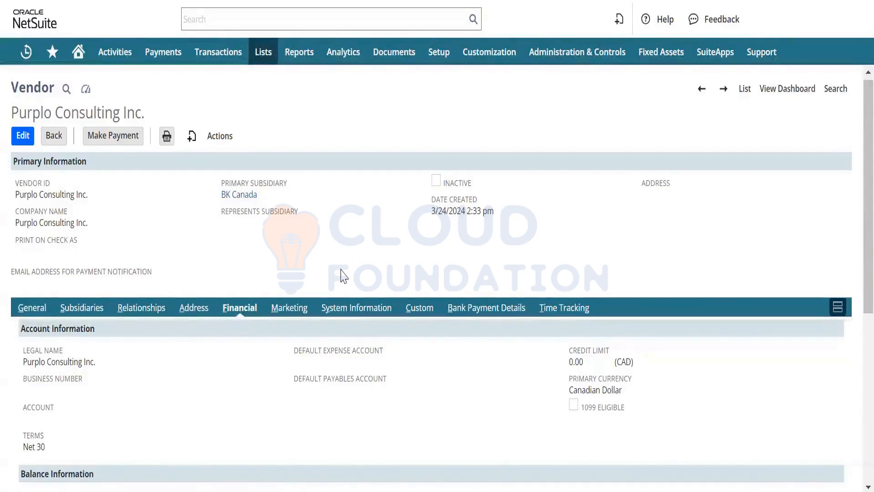
- Open the Chart of Accounts and look through the accounts with their internal IDs
mouse_move(461, 54)
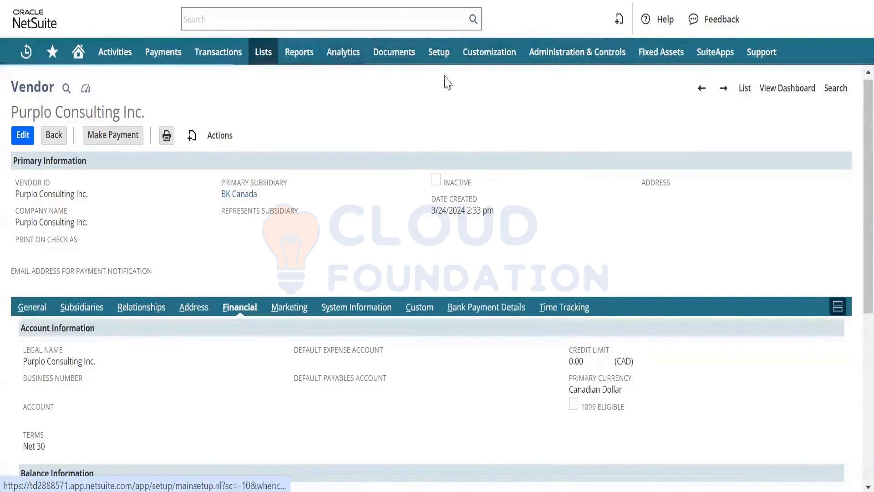
mouse_move(266, 53)
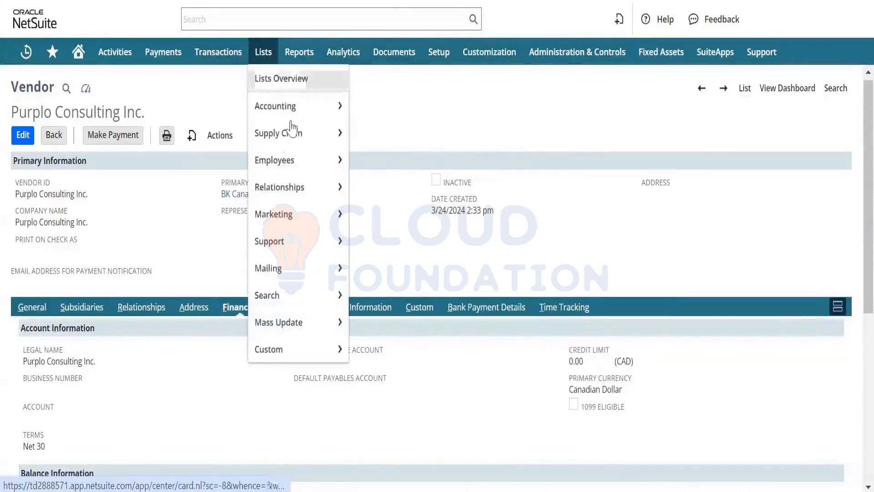
mouse_move(294, 114)
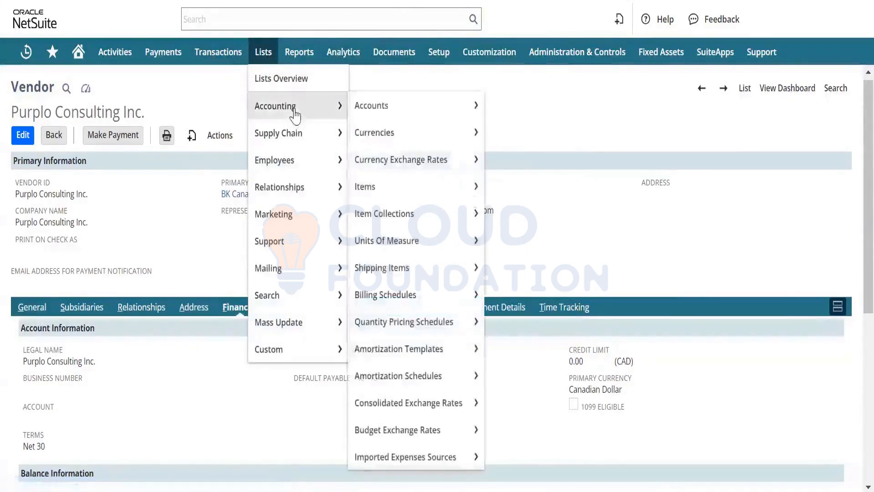
left_click(393, 108)
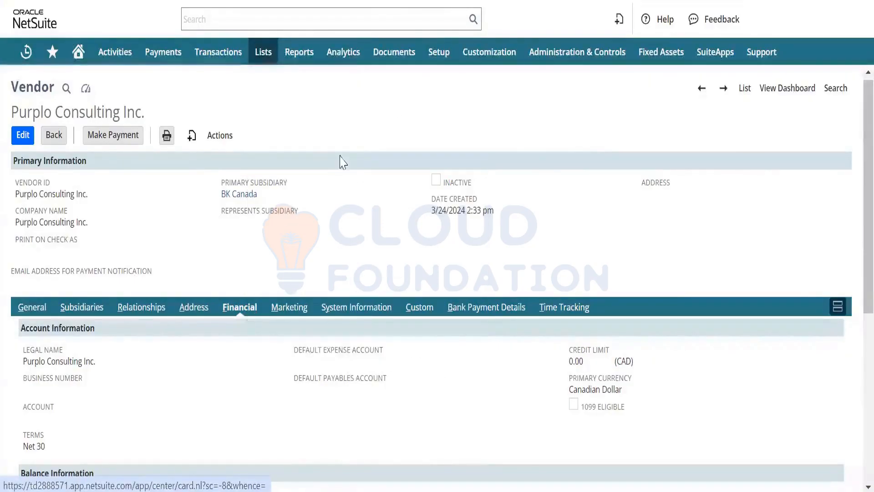
scroll(250, 322, "down", 10)
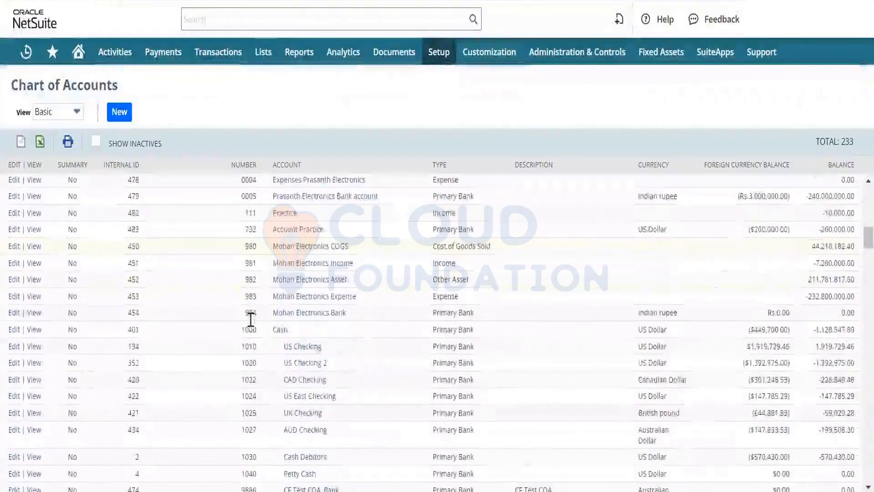
- Look through the Chart of Accounts down to the 2100 Payables account and its subaccounts
scroll(250, 321, "down", 5)
scroll(251, 326, "down", 1)
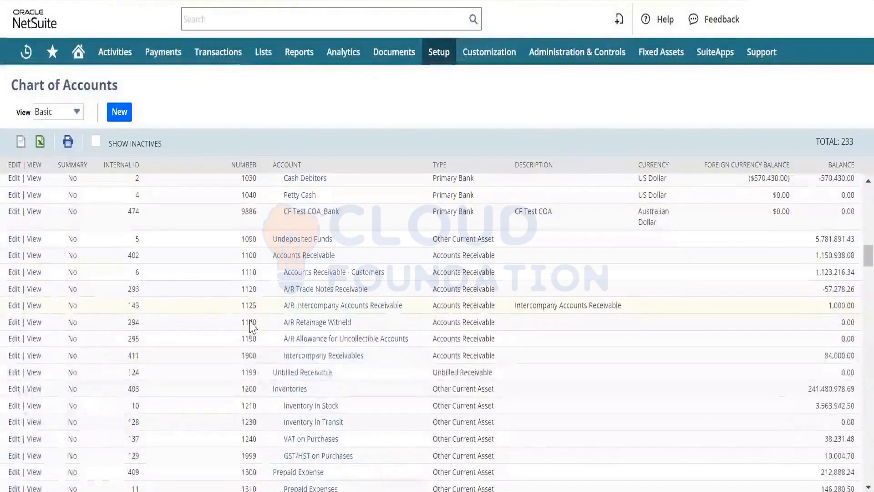
scroll(252, 326, "down", 3)
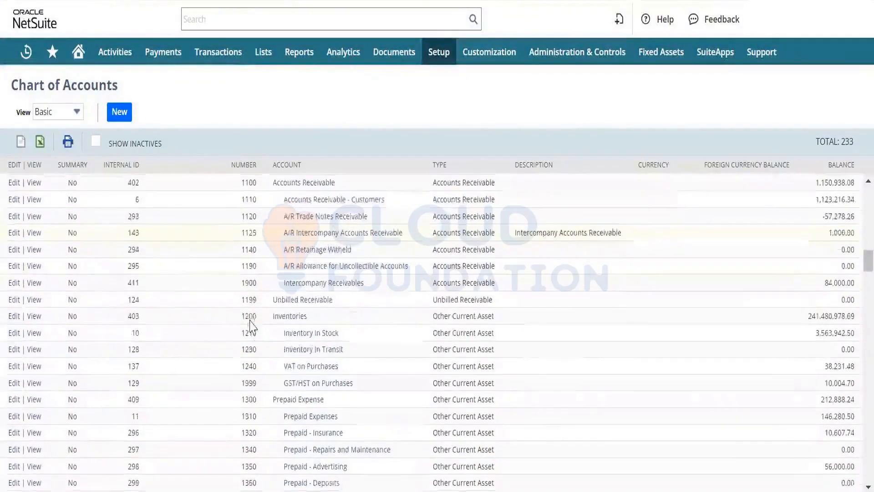
scroll(252, 326, "down", 6)
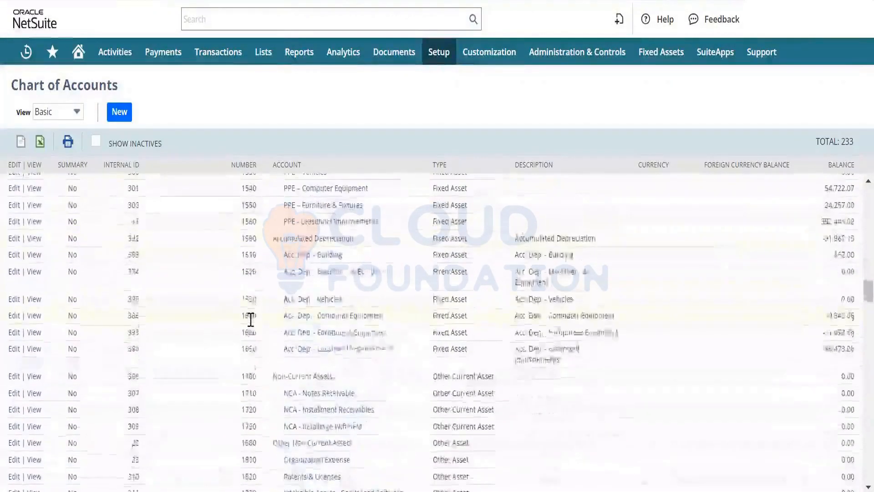
scroll(251, 319, "down", 8)
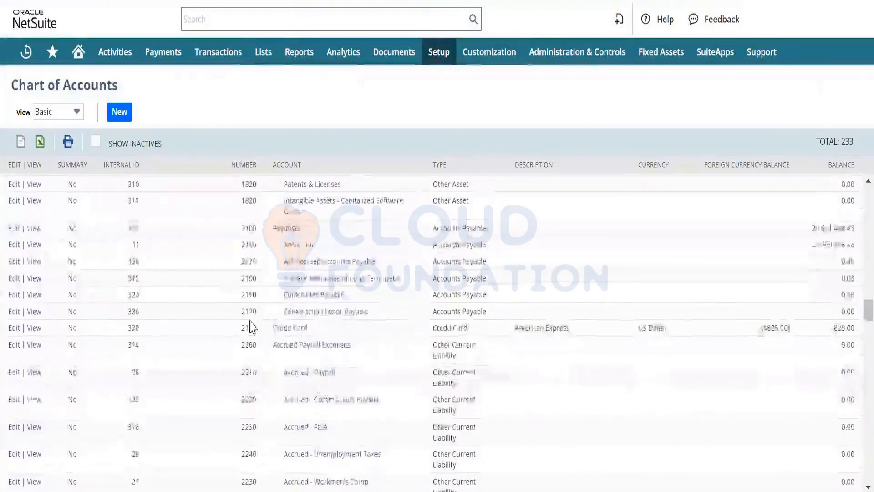
scroll(252, 326, "down", 4)
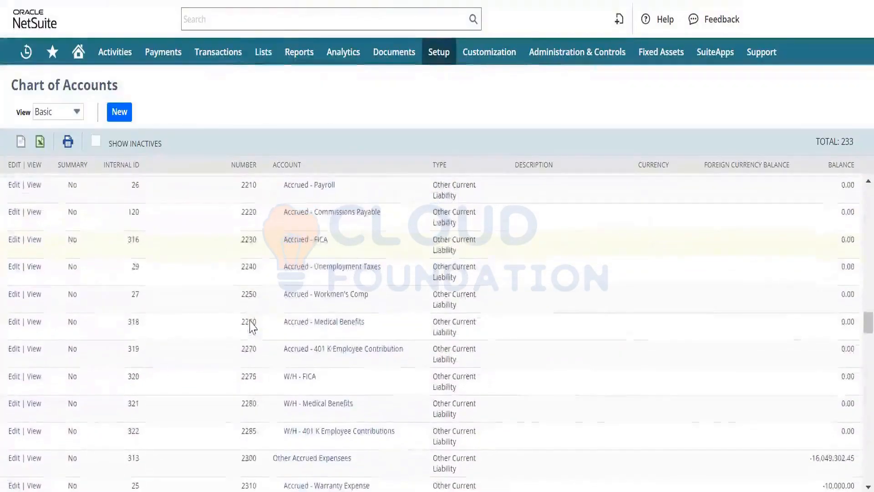
scroll(250, 326, "up", 4)
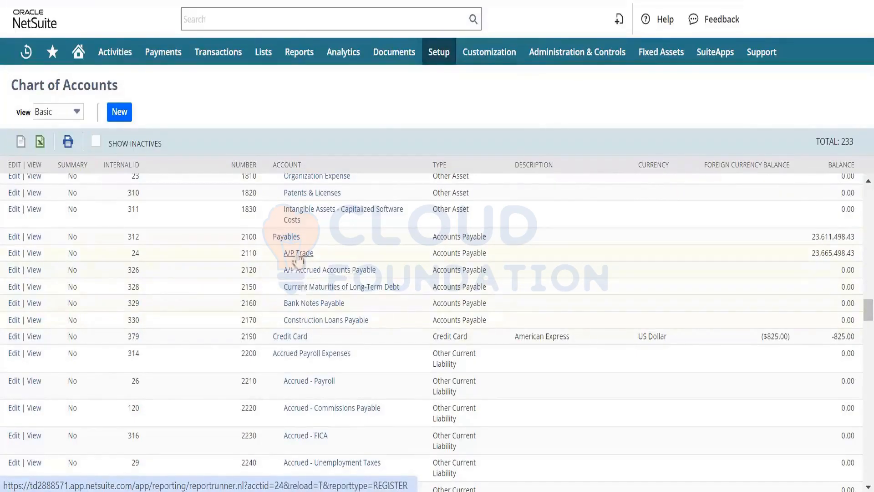
- Open the registers of the 2100 Payables and 2110 A/P Trade accounts in separate browser tabs
right_click(286, 242)
left_click(300, 255)
right_click(302, 255)
left_click(321, 271)
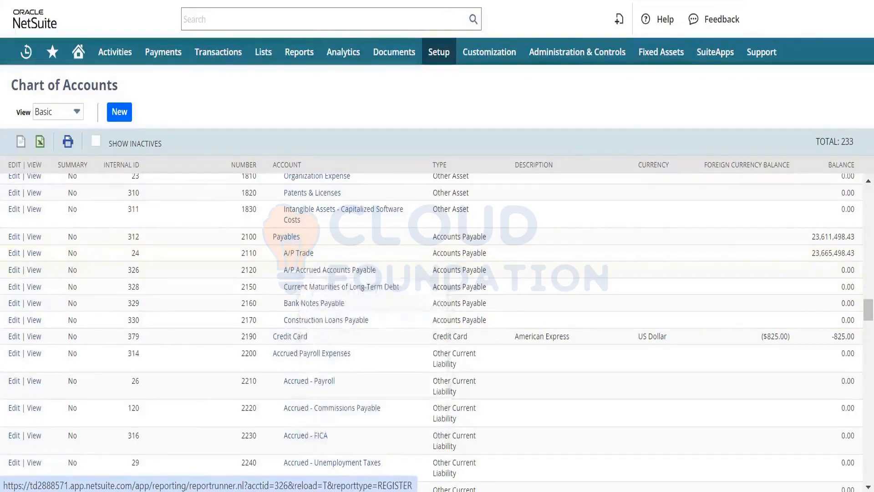
left_click(491, 1)
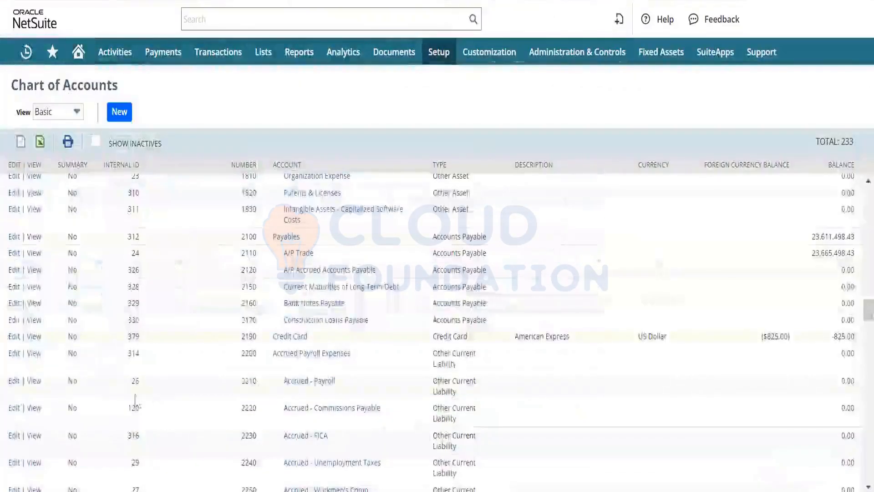
- View the Payables and 2110 A/P Trade account records in separate browser tabs, and return to the Chart of Accounts
right_click(35, 240)
left_click(56, 251)
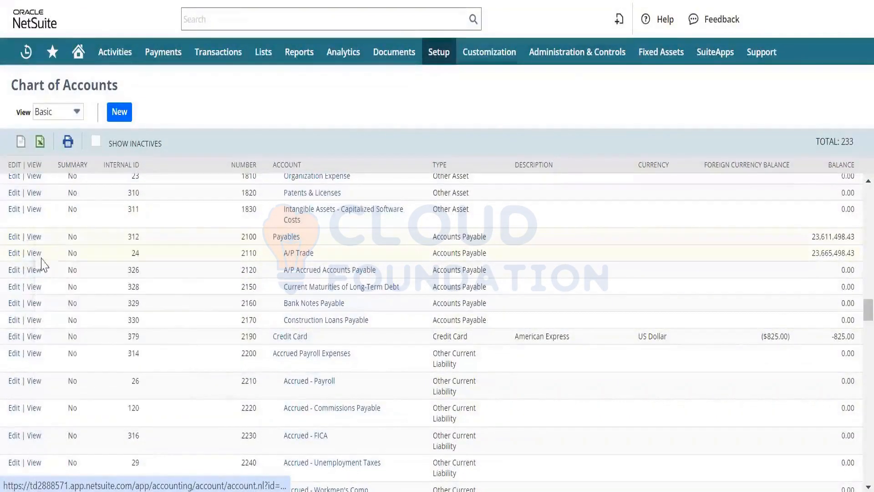
right_click(33, 256)
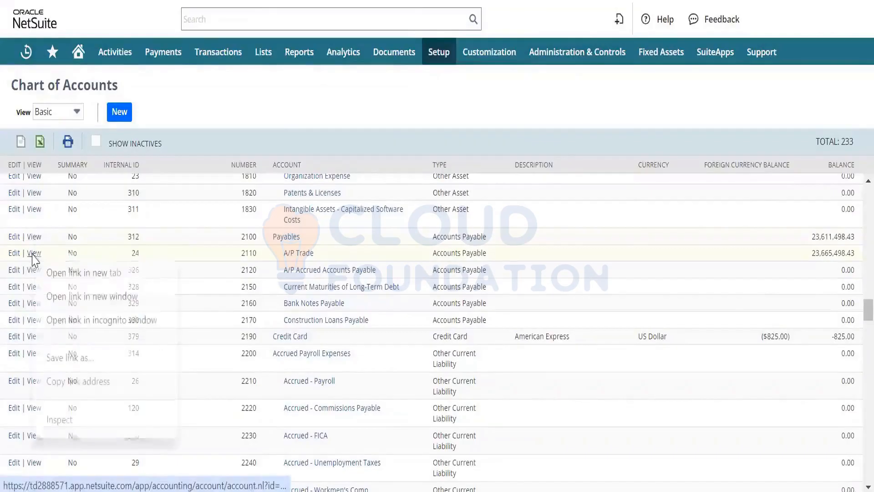
left_click(67, 275)
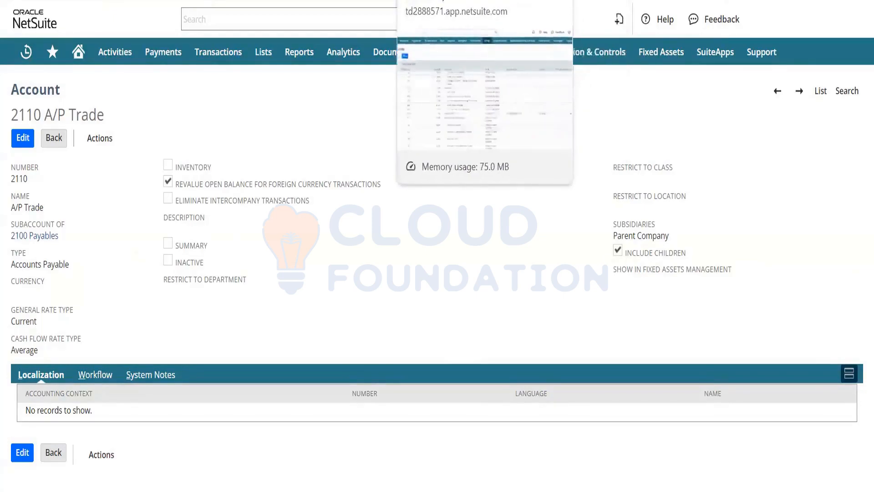
left_click(442, 0)
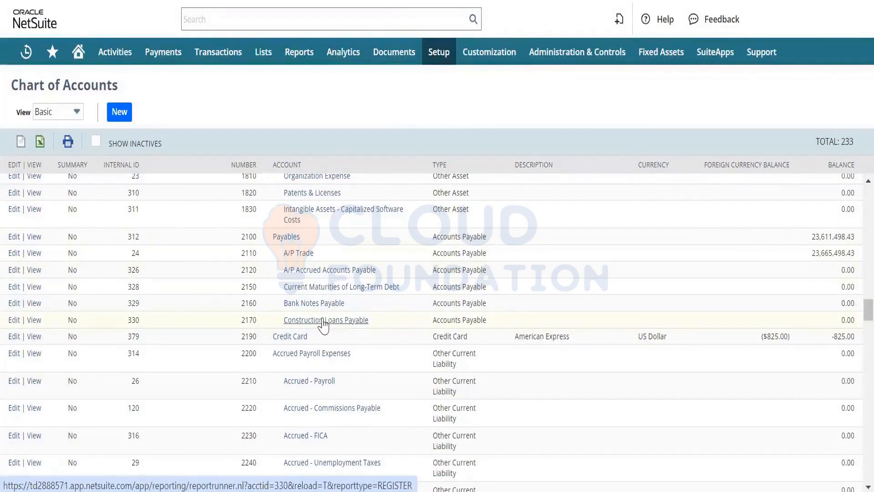
- Edit the 2100 Payables account to make it a summary account and save the record
left_click(284, 251)
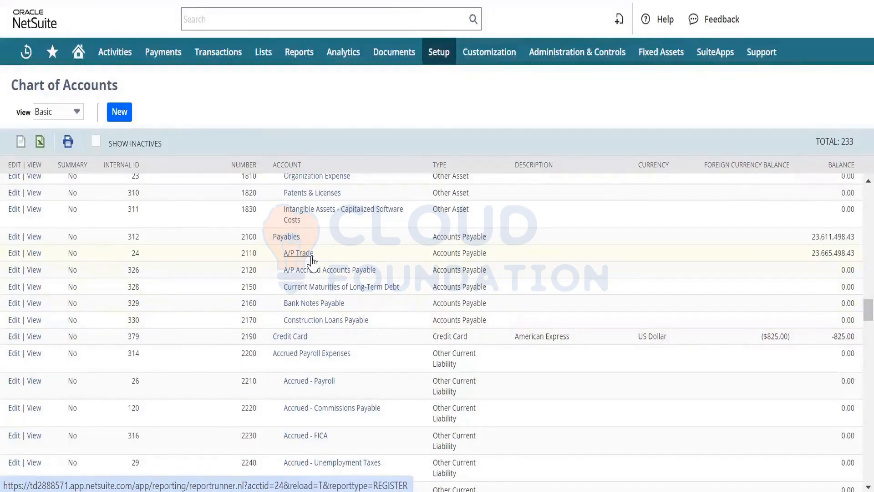
left_click(293, 241)
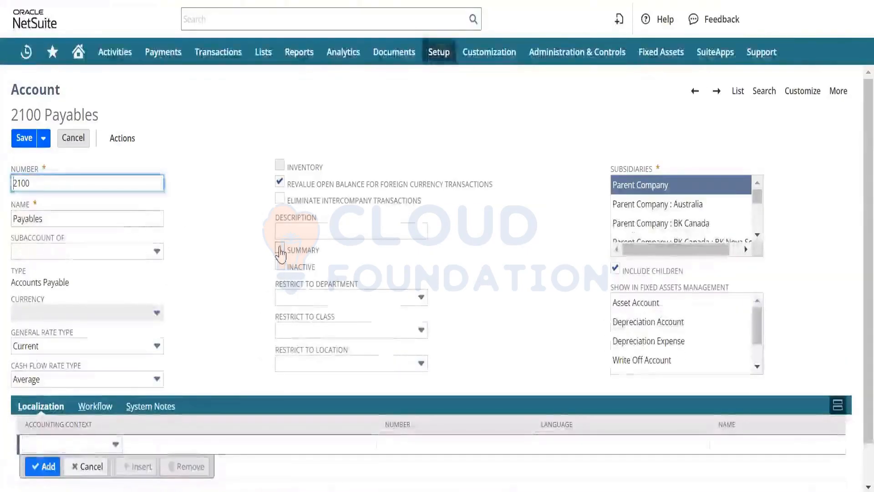
left_click(279, 248)
left_click(555, 121)
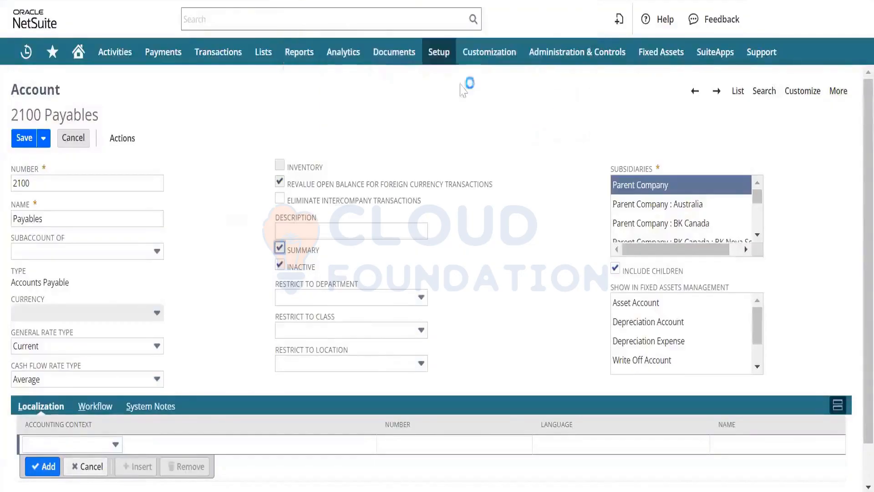
left_click(23, 139)
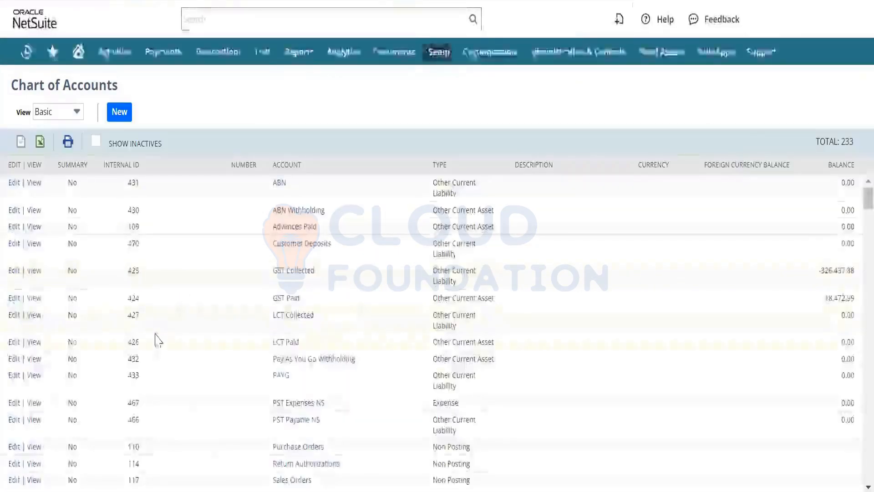
- Find the 2100 Payables account in the Chart of Accounts and check its Summary column
scroll(156, 334, "down", 8)
scroll(155, 340, "down", 10)
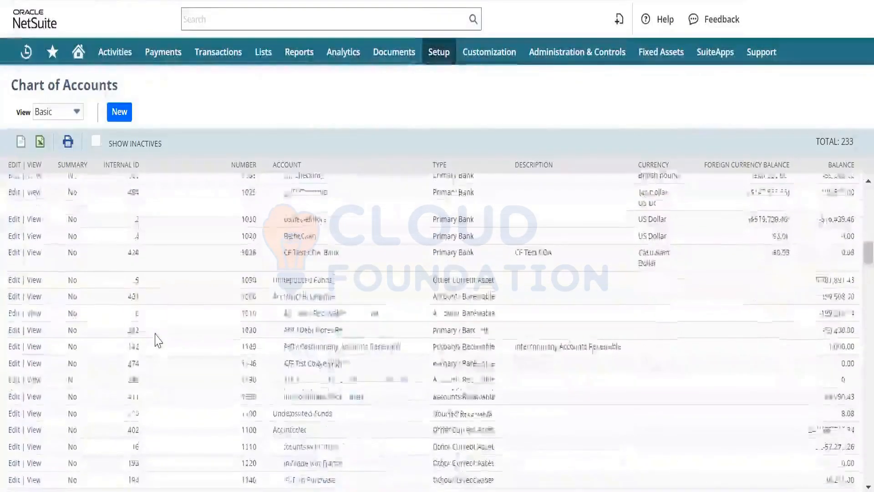
scroll(155, 341, "down", 10)
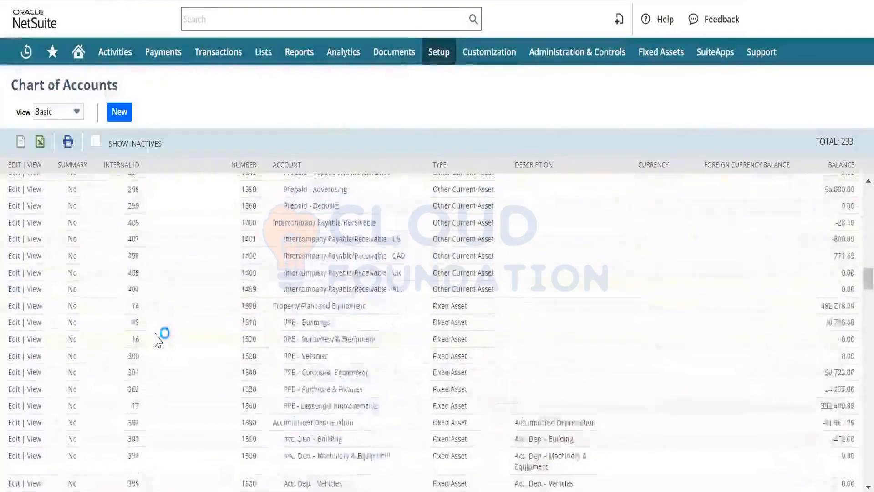
scroll(156, 340, "down", 3)
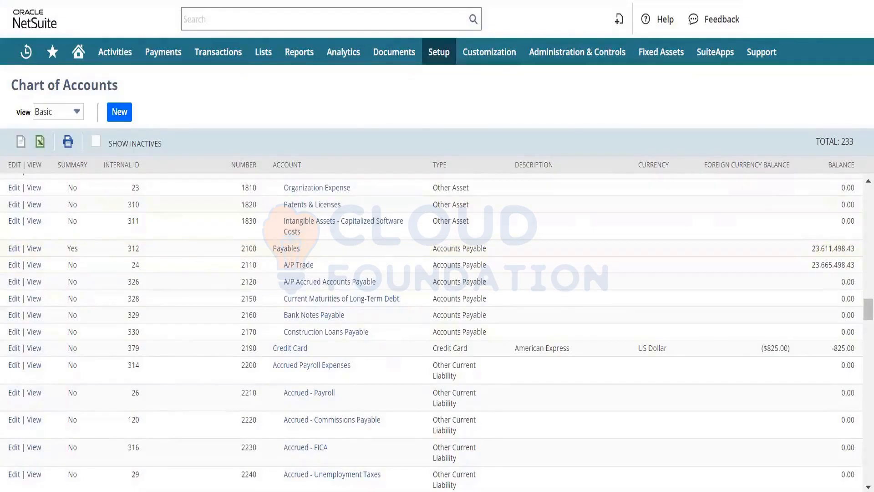
- Switch to the new vendor bill and try to list the accounts available for the first expense line
left_click(292, 1)
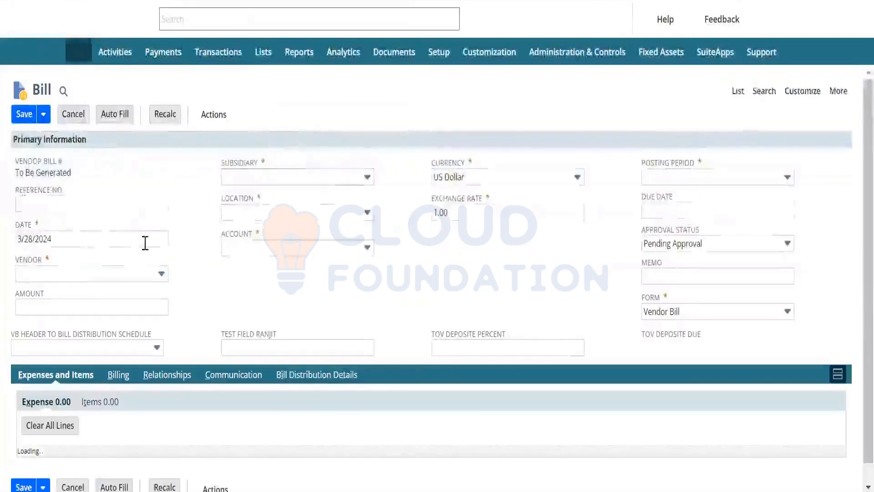
scroll(145, 245, "down", 2)
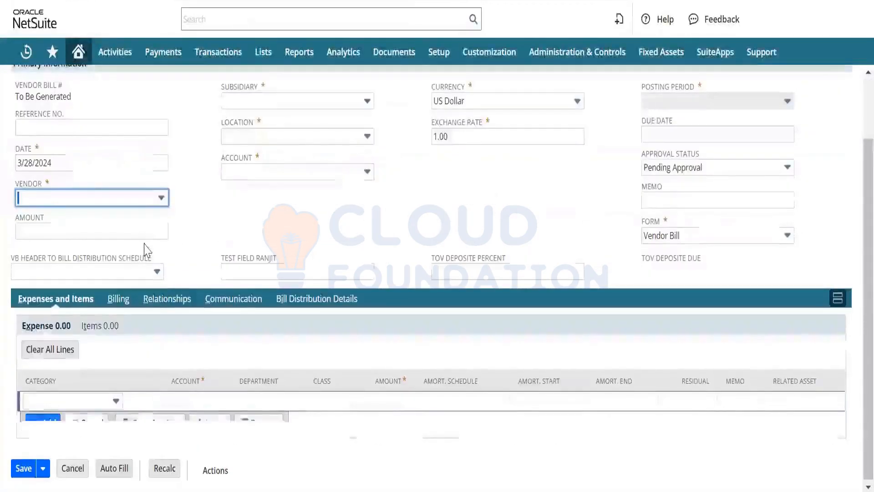
left_click(200, 398)
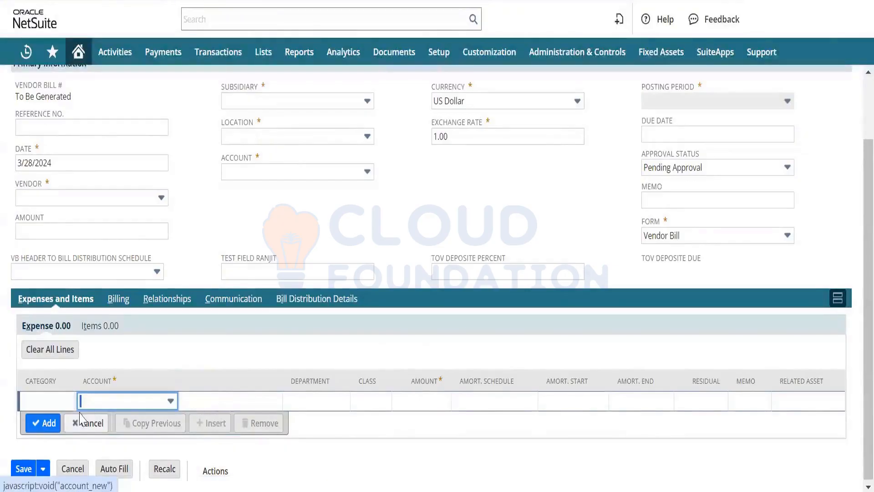
left_click(124, 403)
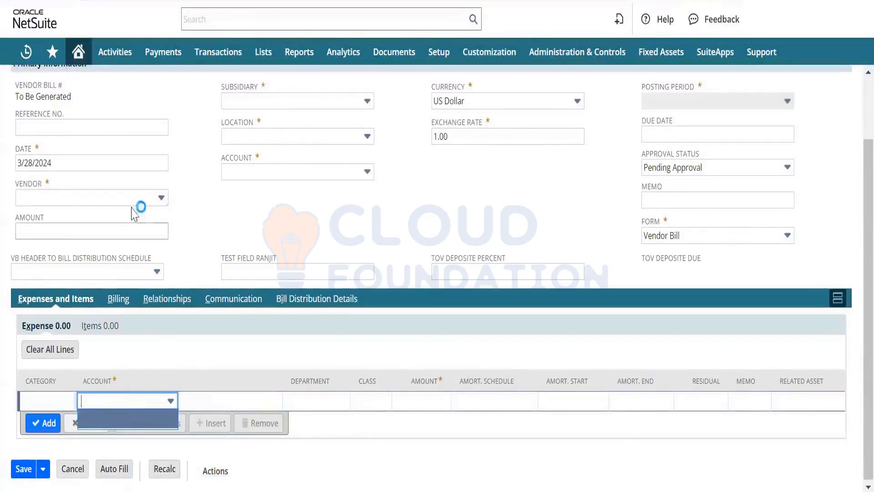
mouse_move(181, 203)
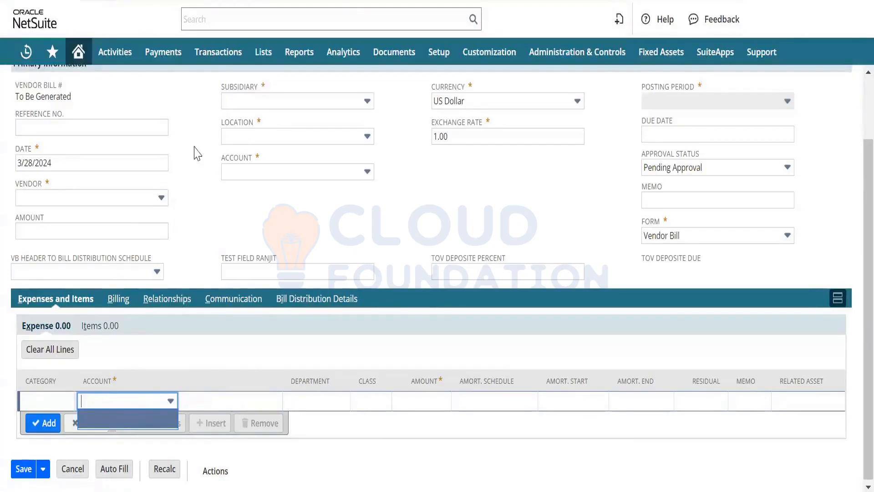
mouse_move(163, 392)
left_click(168, 403)
left_click(169, 402)
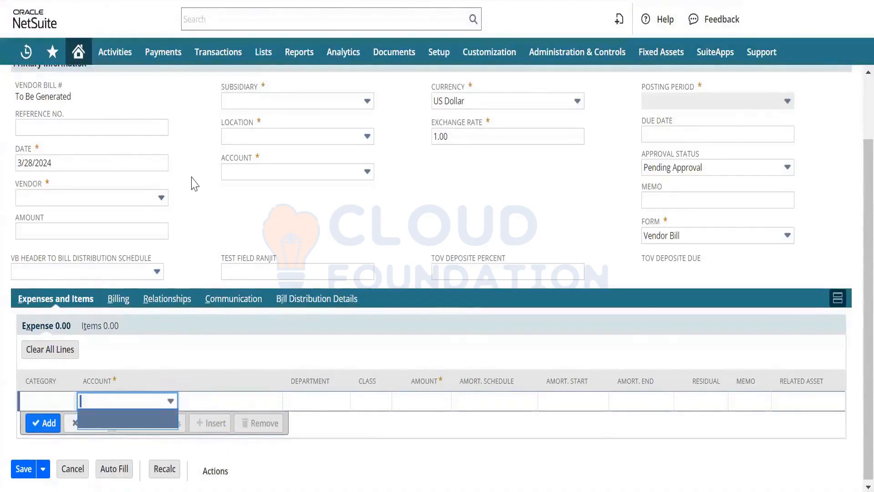
- Set the bill's vendor to Purplo Consulting Inc
scroll(192, 180, "up", 2)
left_click(45, 274)
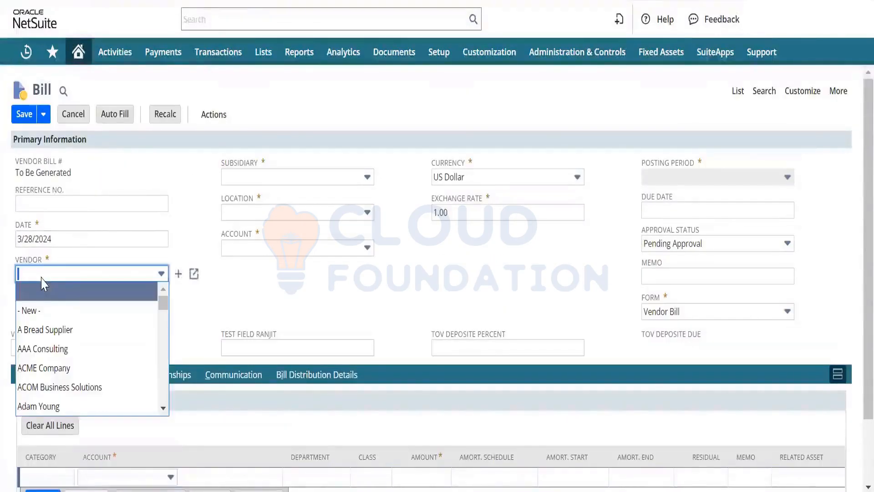
type("pu")
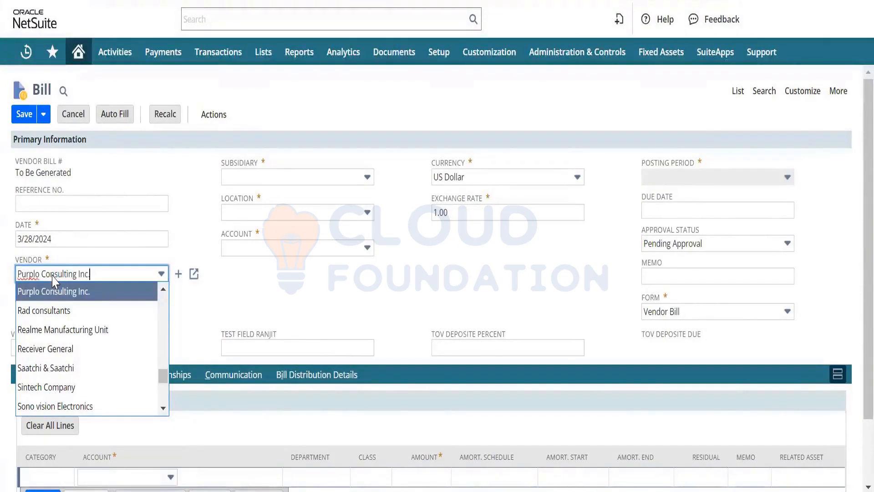
left_click(70, 291)
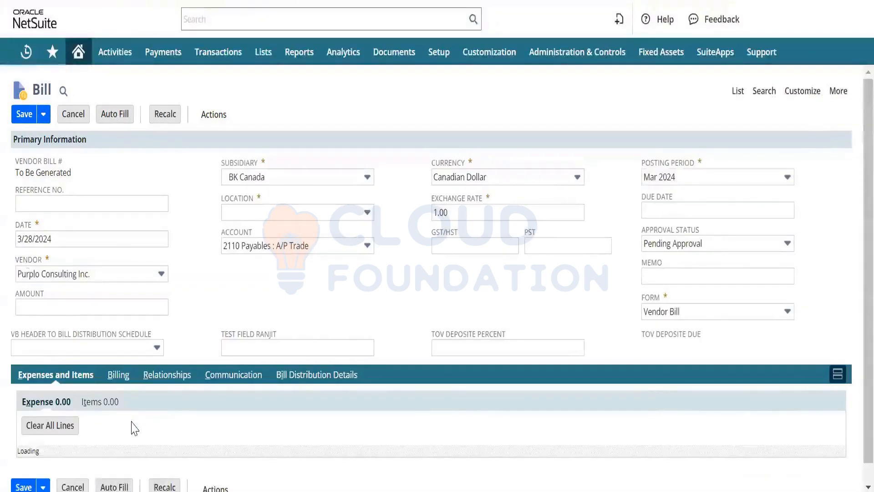
- List the accounts available for the bill's first expense line and look for 2100 Payables
scroll(136, 428, "down", 3)
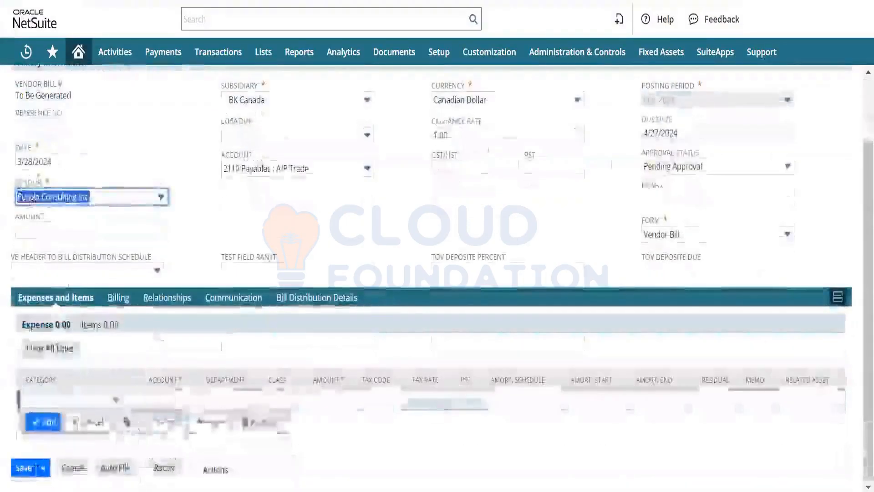
left_click(175, 401)
left_click(162, 400)
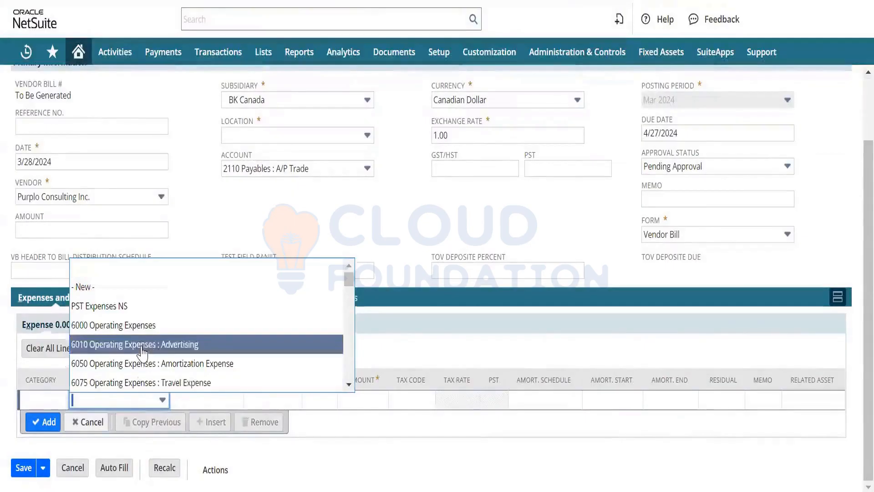
scroll(142, 348, "down", 3)
scroll(142, 349, "down", 15)
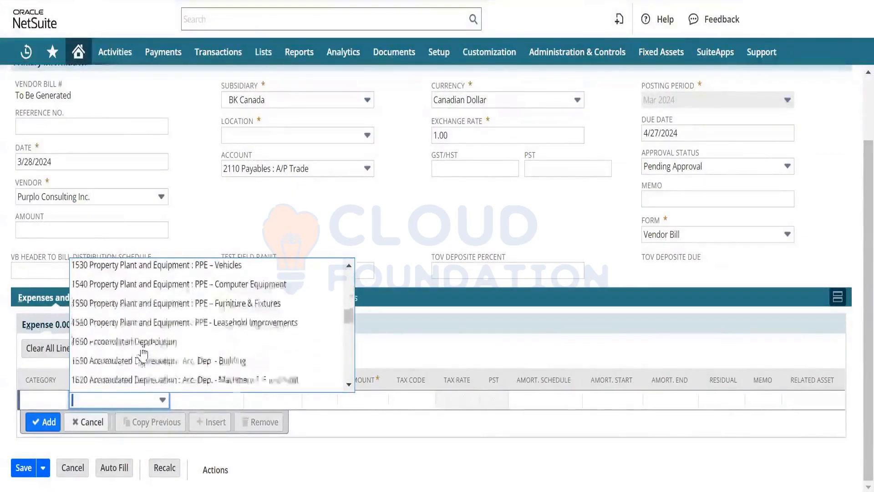
scroll(142, 352, "down", 5)
scroll(142, 352, "up", 5)
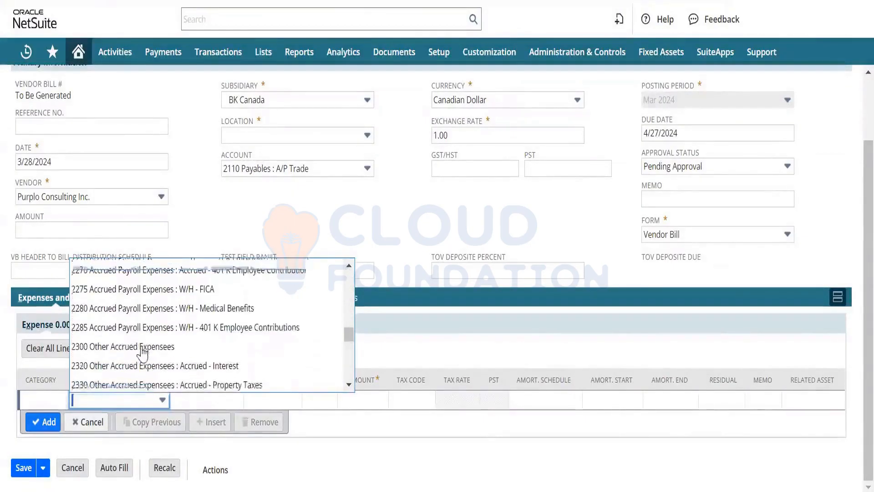
scroll(143, 353, "up", 3)
scroll(137, 357, "down", 12)
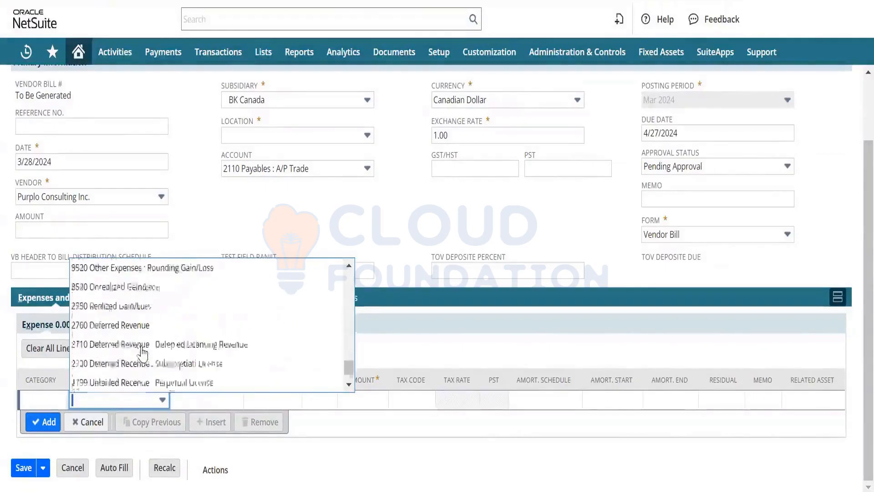
left_click(135, 416)
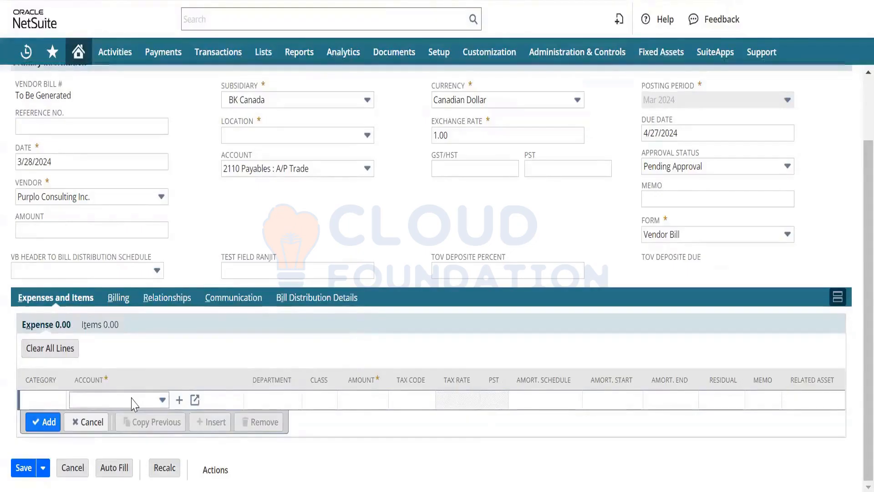
- Reopen the expense line's account list and examine which liability, revenue and cost accounts can be selected
left_click(137, 403)
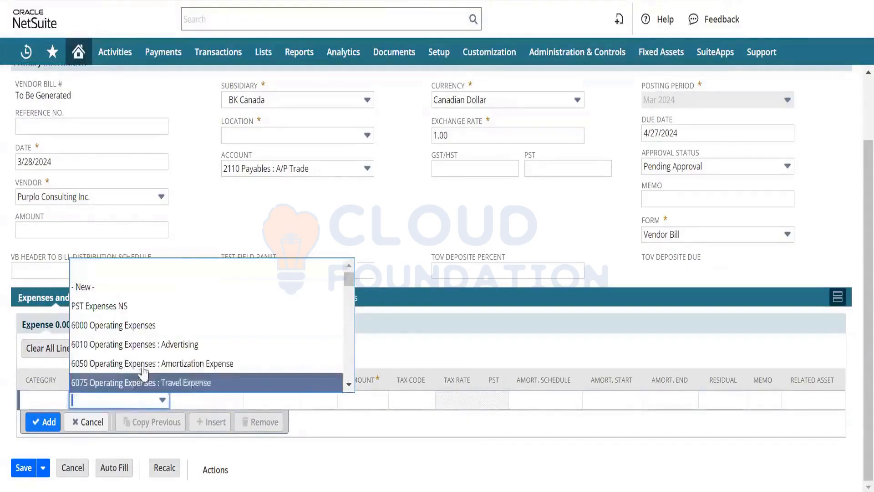
scroll(137, 383, "down", 6)
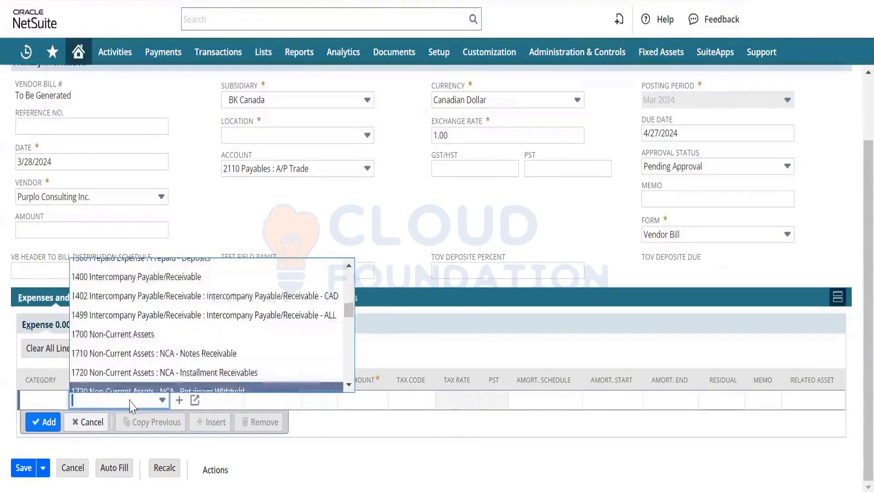
scroll(134, 348, "down", 10)
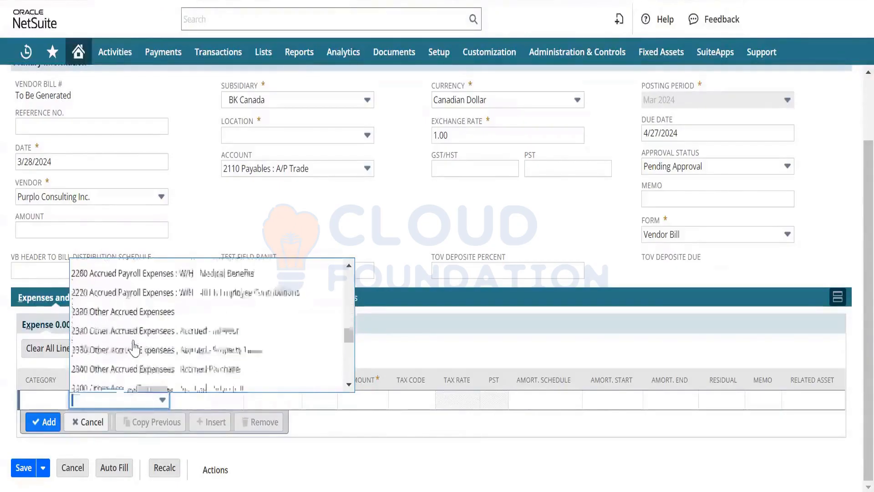
scroll(135, 349, "down", 2)
scroll(134, 348, "up", 2)
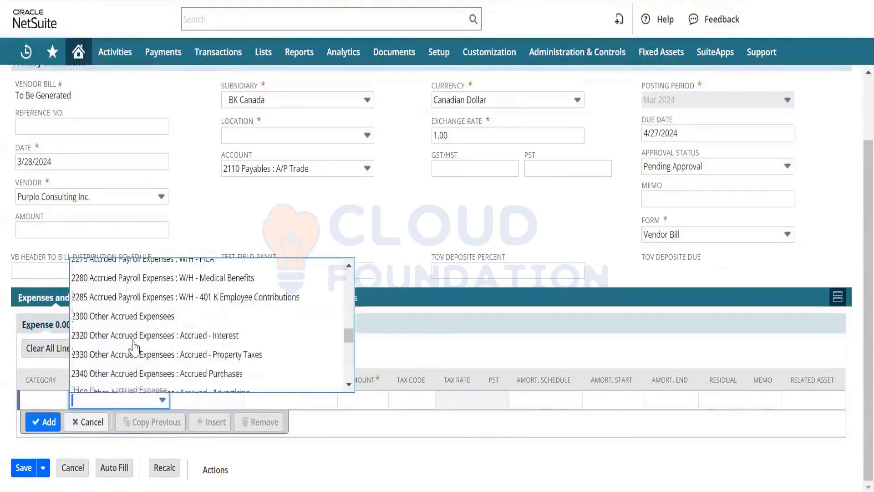
scroll(134, 349, "down", 5)
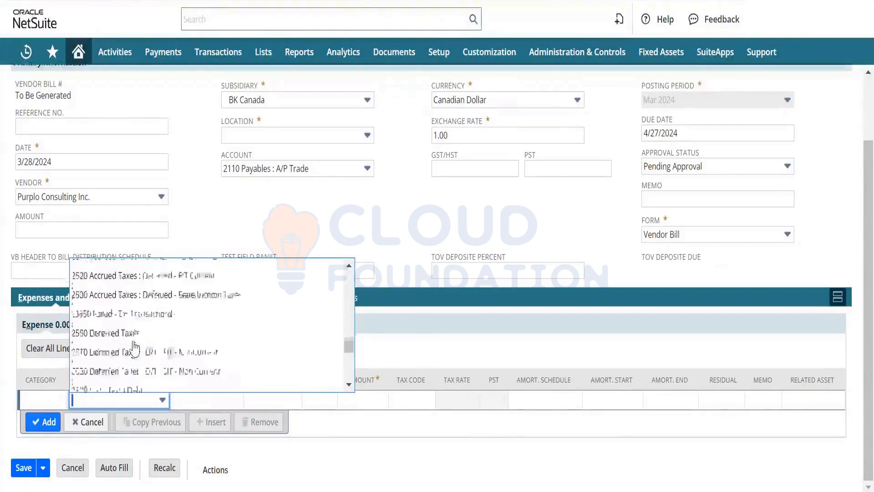
scroll(134, 348, "down", 6)
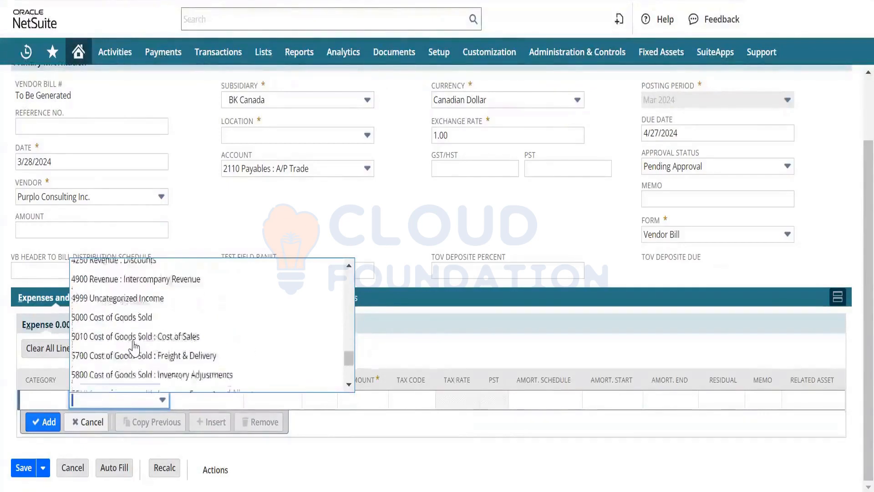
scroll(134, 348, "down", 3)
scroll(134, 348, "up", 5)
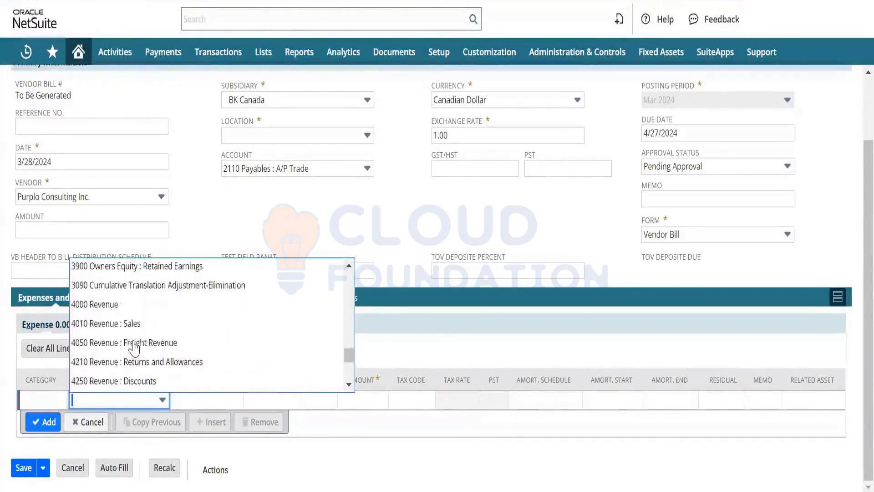
scroll(134, 349, "up", 6)
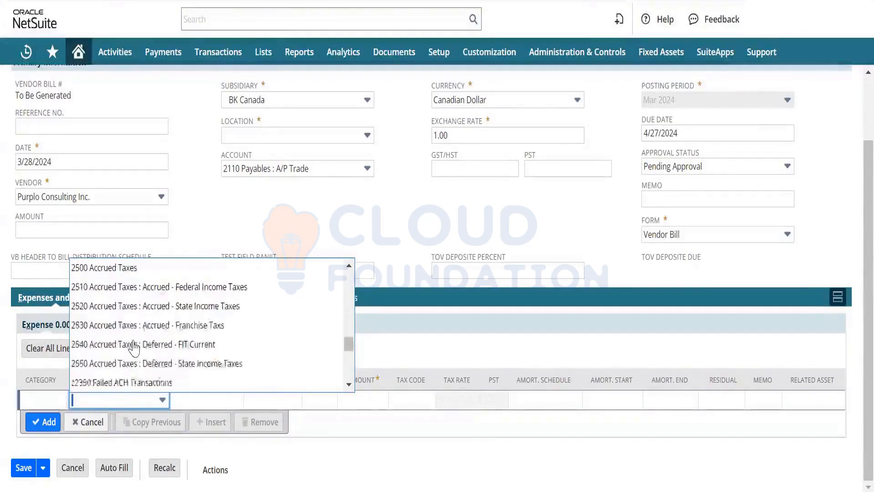
scroll(134, 349, "up", 5)
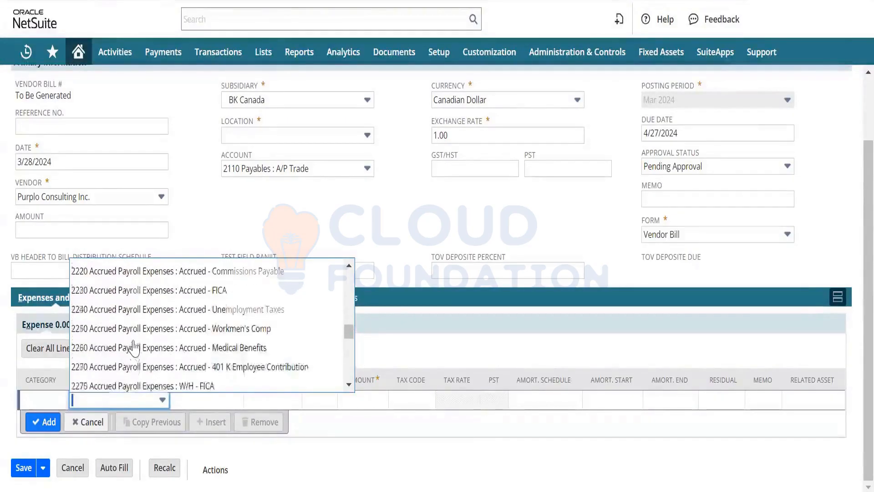
scroll(134, 349, "up", 4)
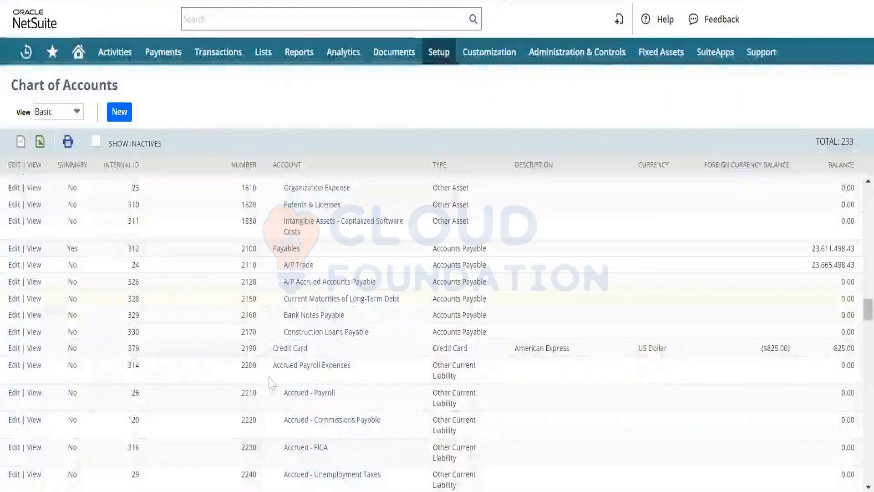
- Check the 2200 Accrued Payroll Expenses account in the Chart of Accounts and look up 2200 in the bill line's account list
scroll(272, 404, "down", 3)
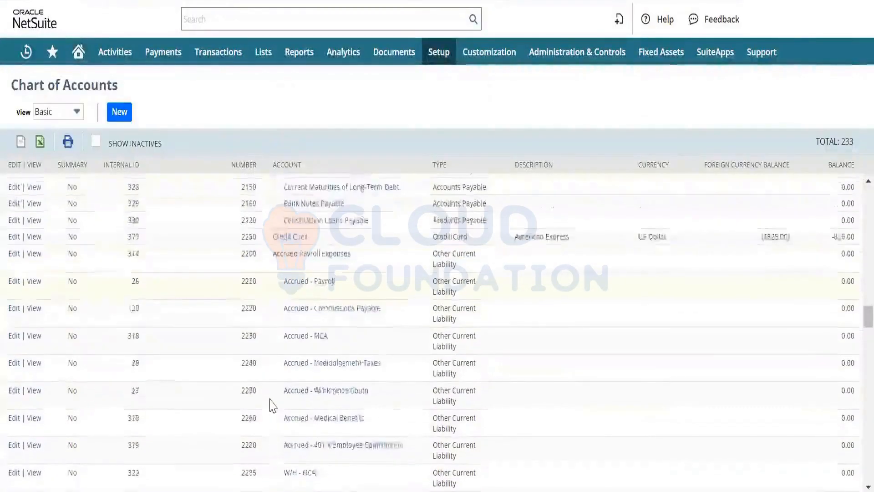
scroll(272, 403, "down", 1)
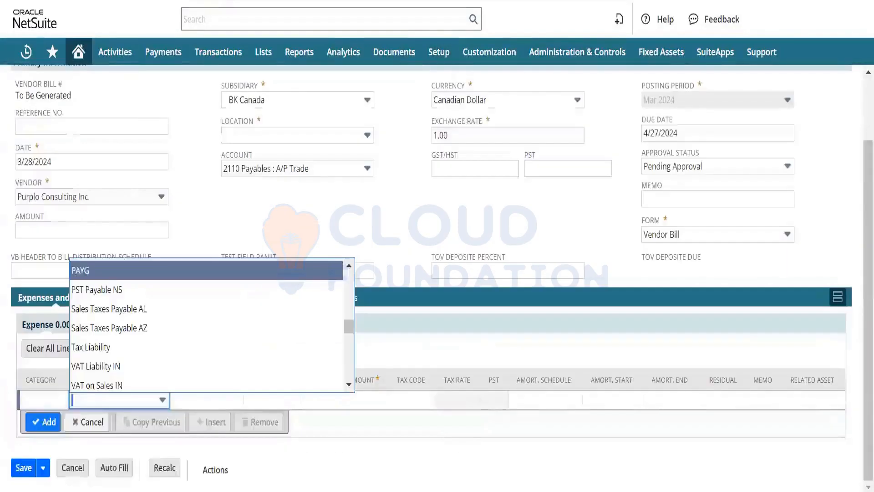
type("2200")
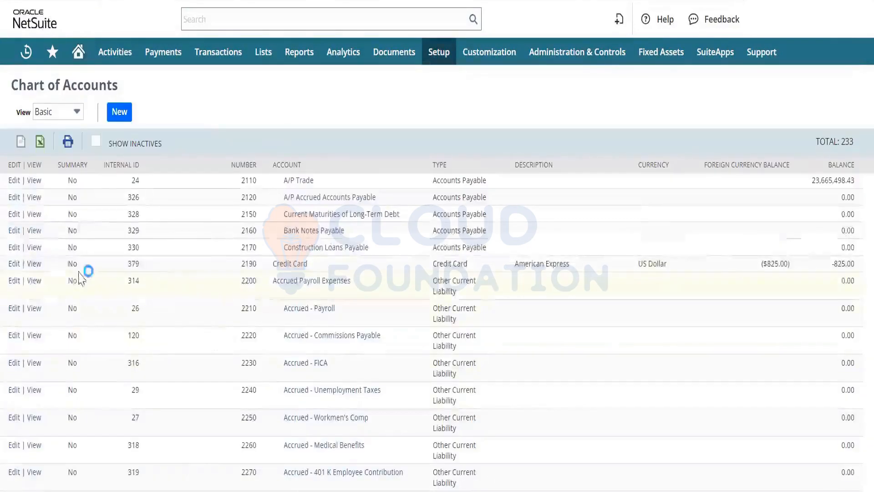
- Make 2200 Accrued Payroll Expenses a summary account in the Chart of Accounts, try to clear its Inactive option, and save the record
left_click(15, 283)
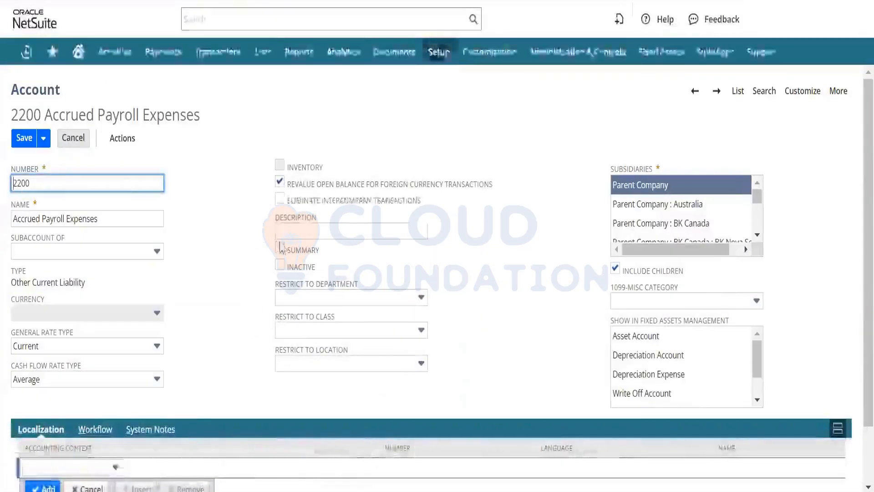
left_click(279, 248)
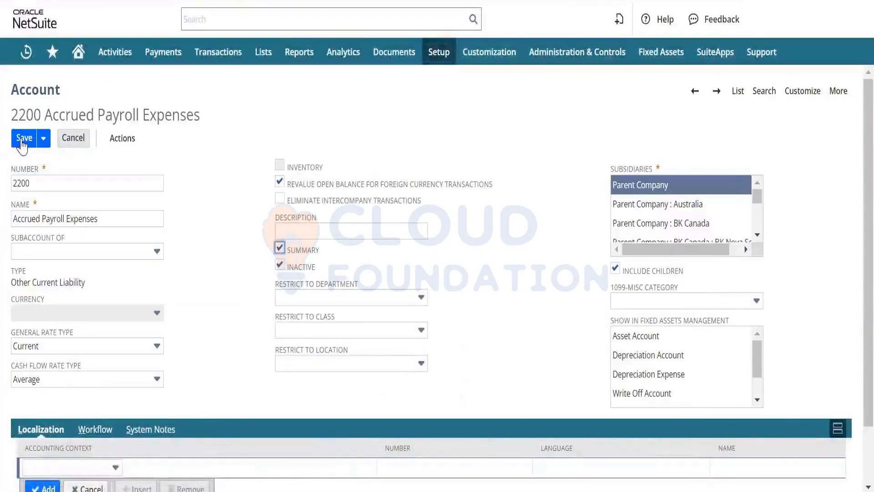
left_click(280, 265)
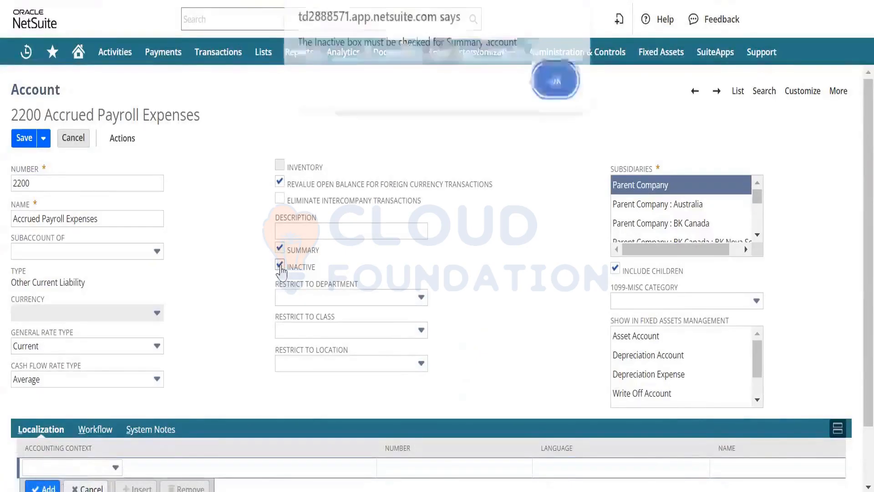
left_click(555, 86)
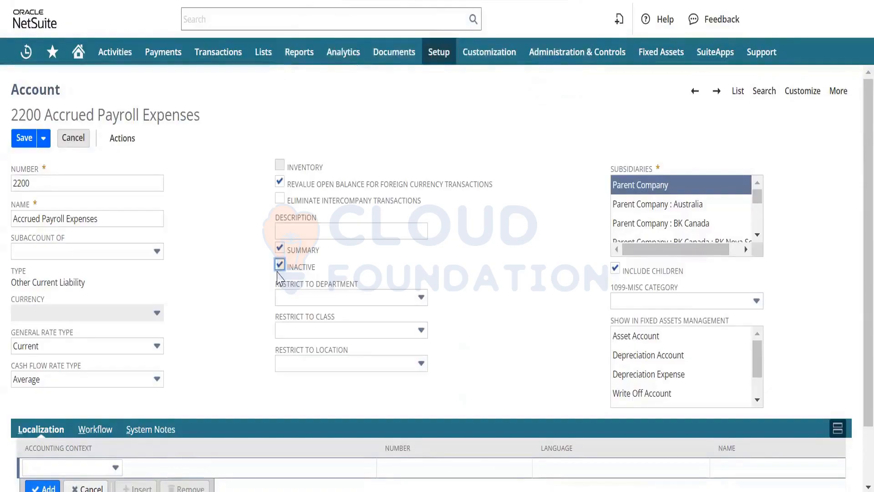
left_click(21, 138)
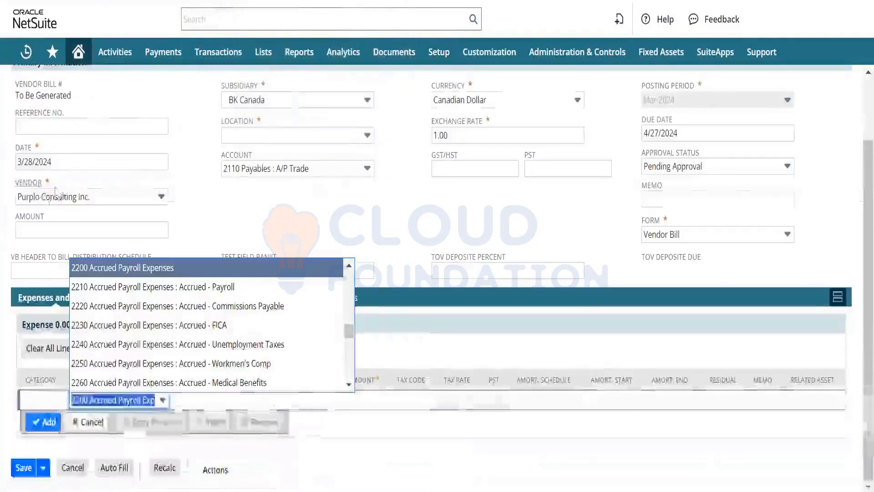
- Reload the vendor bill and look for 2200 Accrued Payroll Expenses among the first expense line's accounts
key("F5")
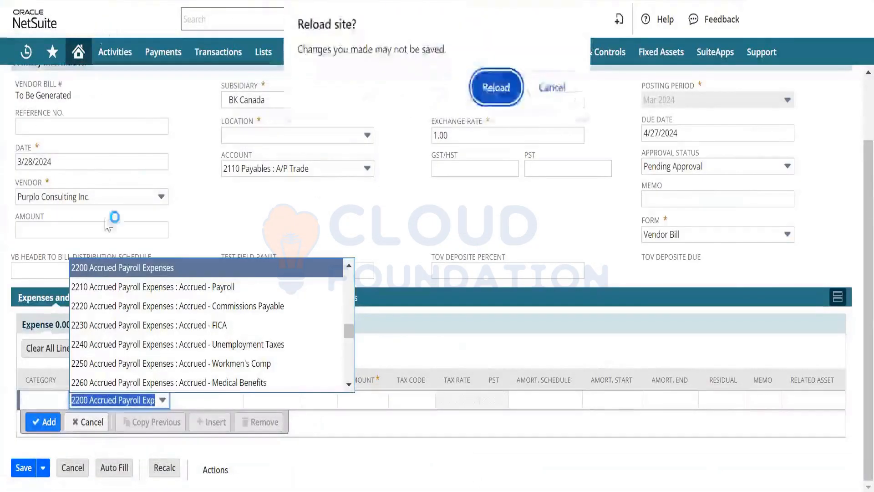
left_click(495, 87)
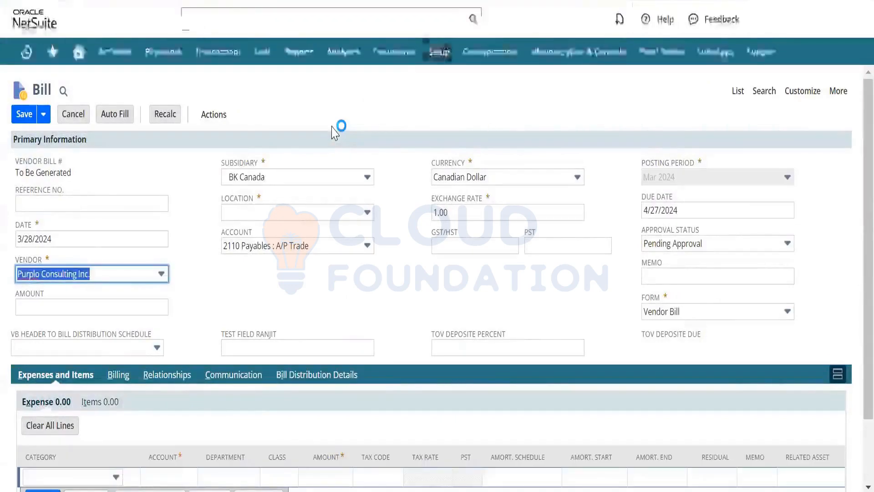
scroll(174, 346, "down", 2)
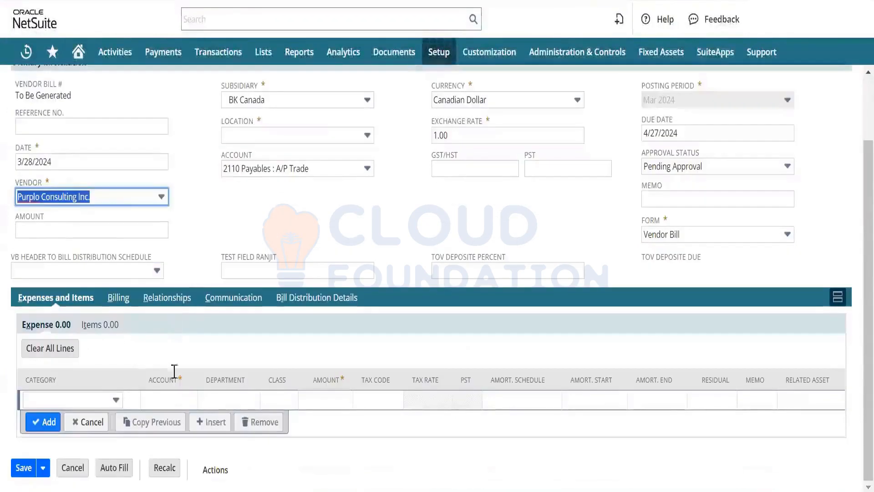
left_click(165, 399)
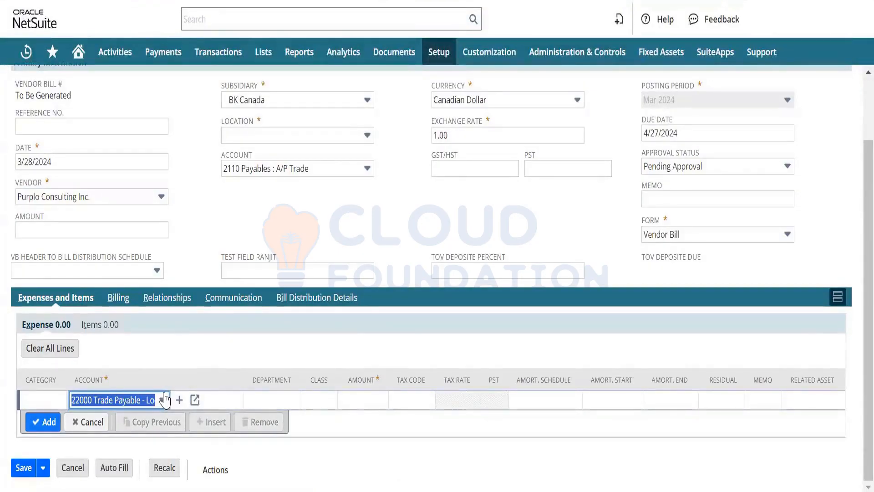
left_click(162, 400)
scroll(146, 337, "down", 1)
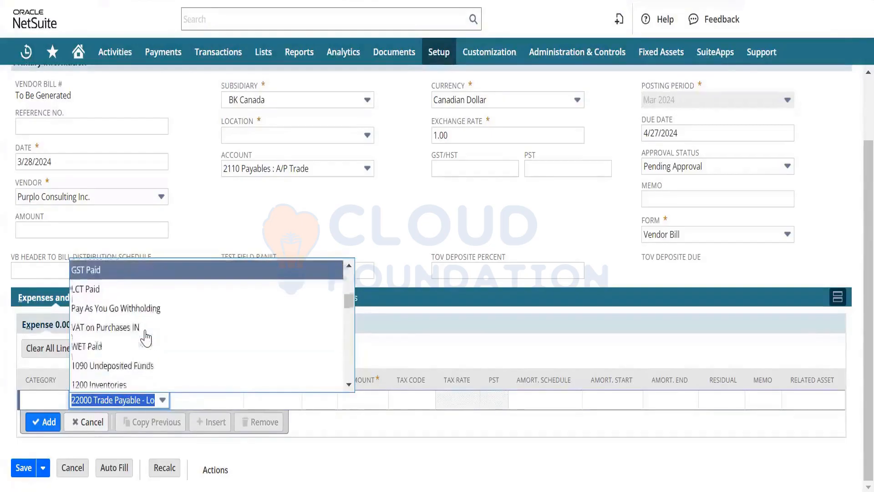
scroll(146, 337, "down", 10)
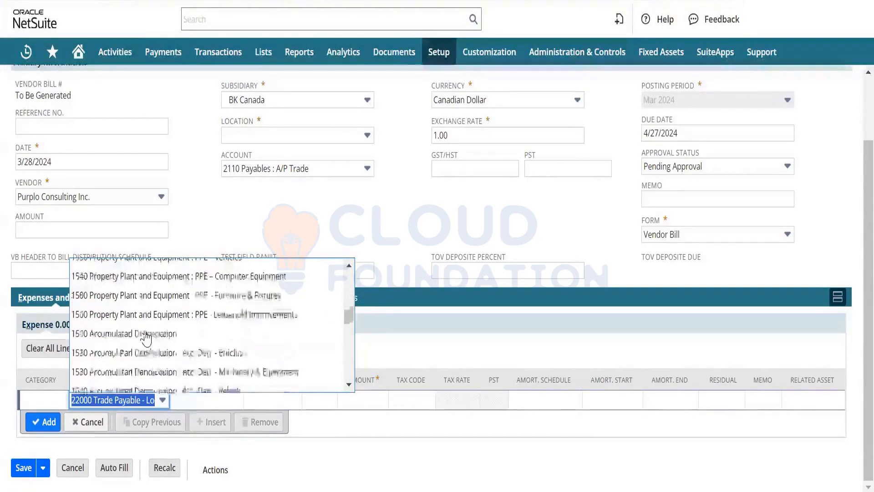
scroll(146, 338, "down", 10)
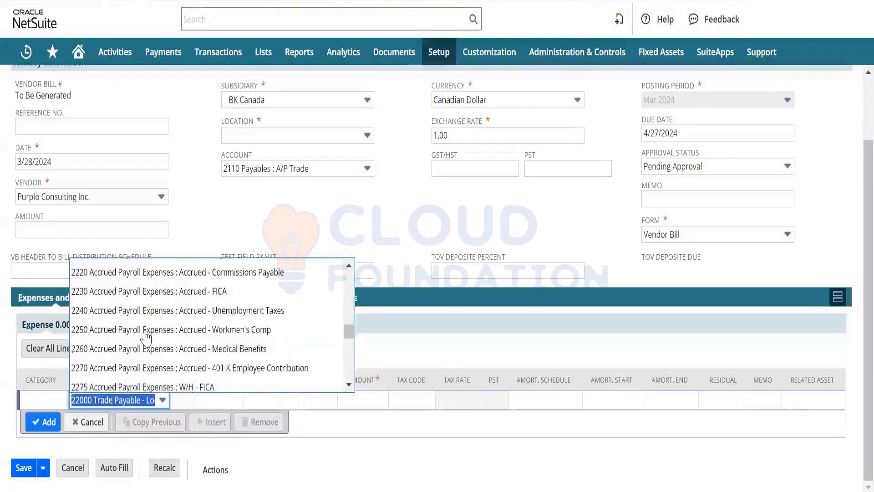
scroll(146, 336, "up", 2)
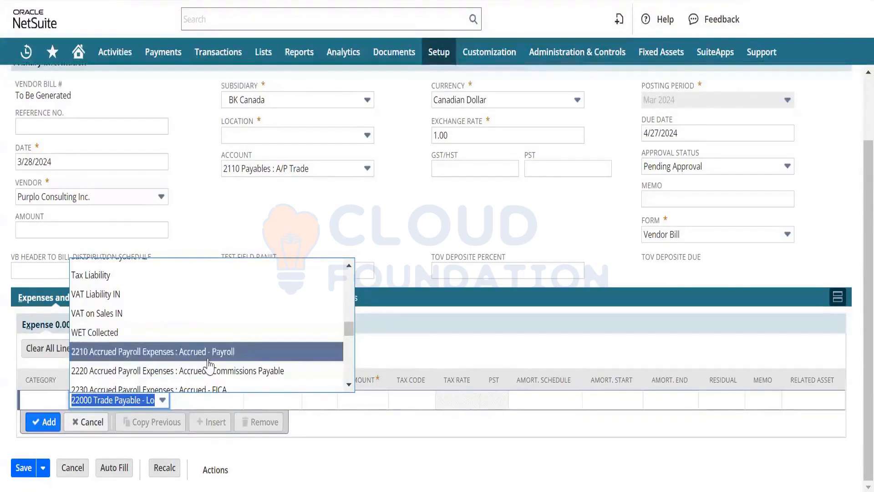
key("Escape")
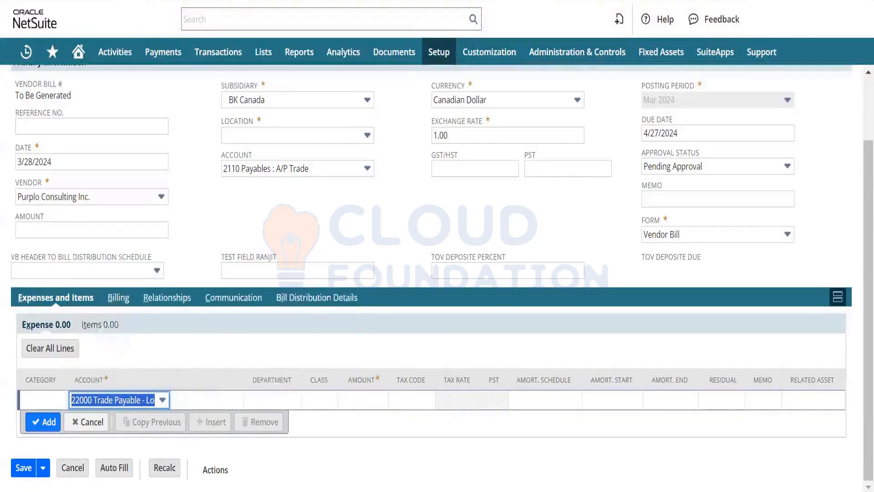
- Switch back to the Chart of Accounts
left_click(430, 2)
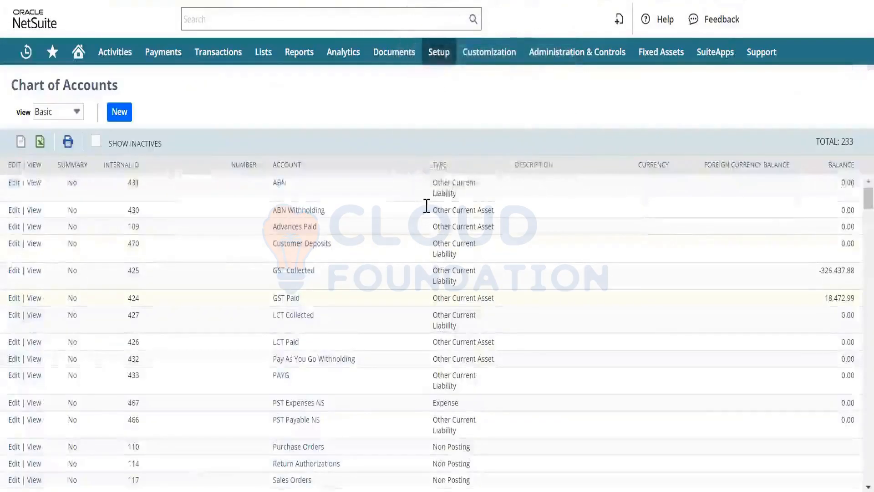